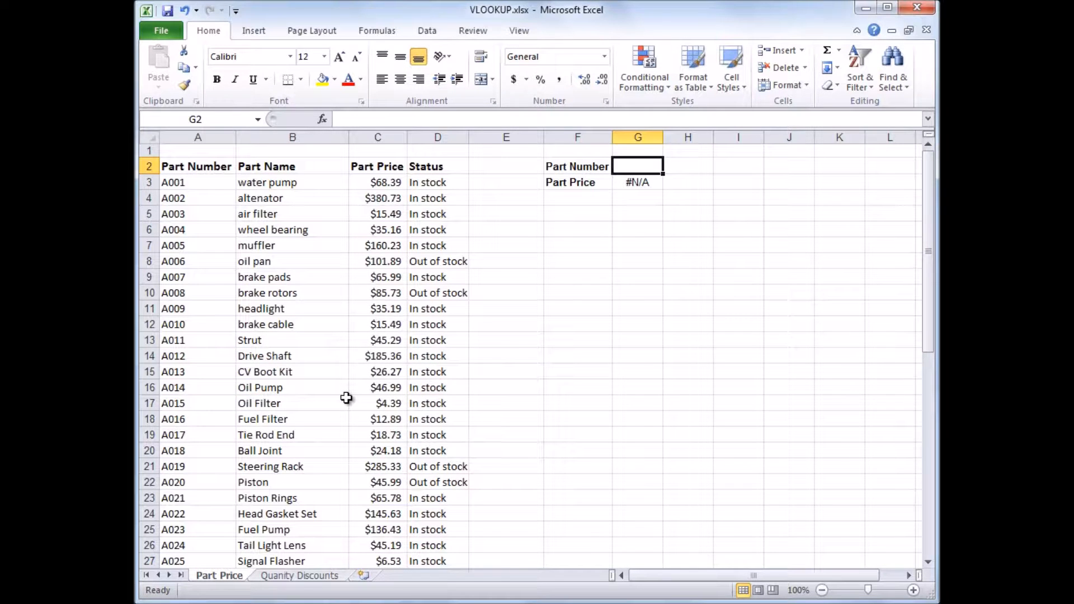
Inspect the part number and price of A015, and the lookup formula in the Part Price cell G3
click(176, 402)
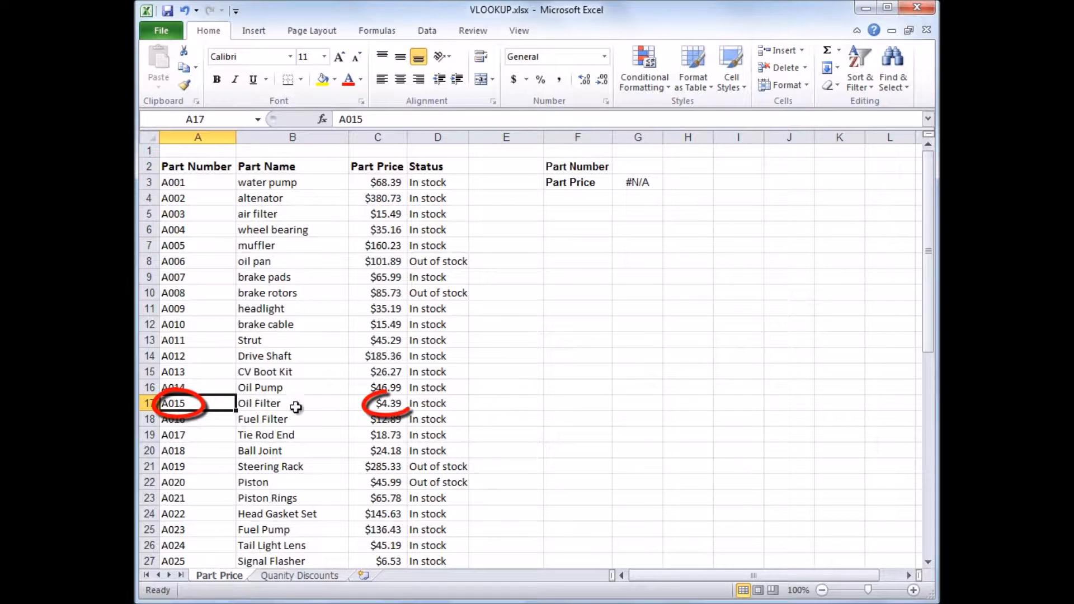
click(388, 408)
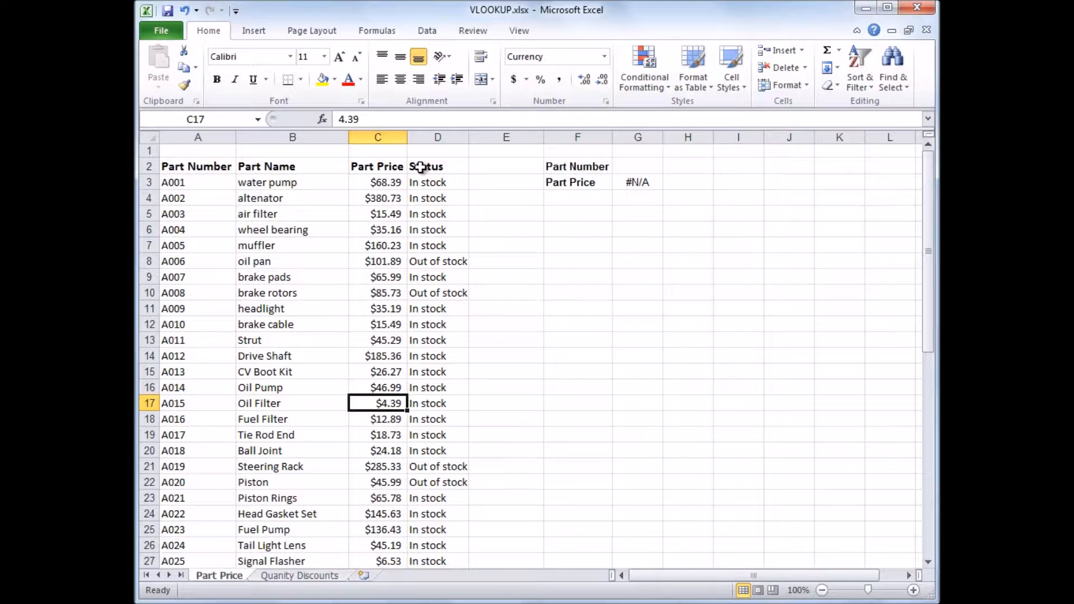
click(634, 182)
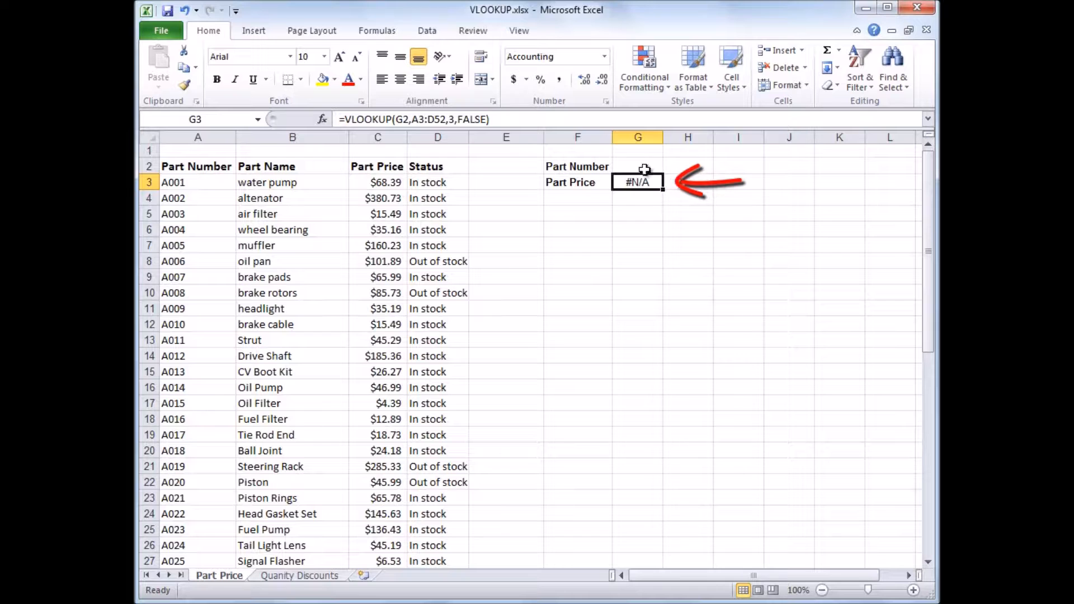
Enter A029 as the part number to look up in cell G2
click(633, 165)
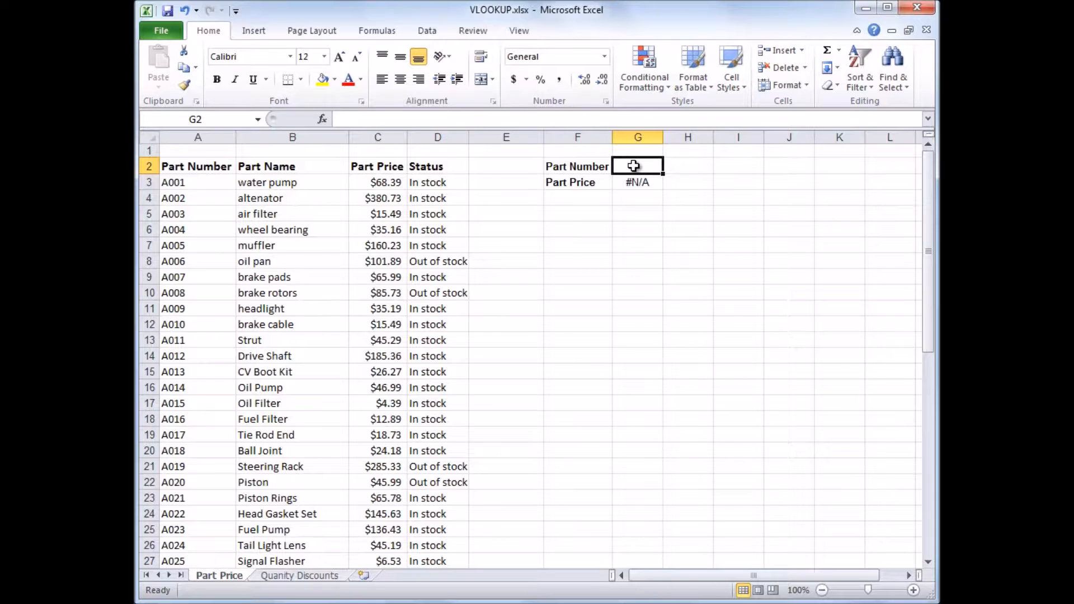
text(A029)
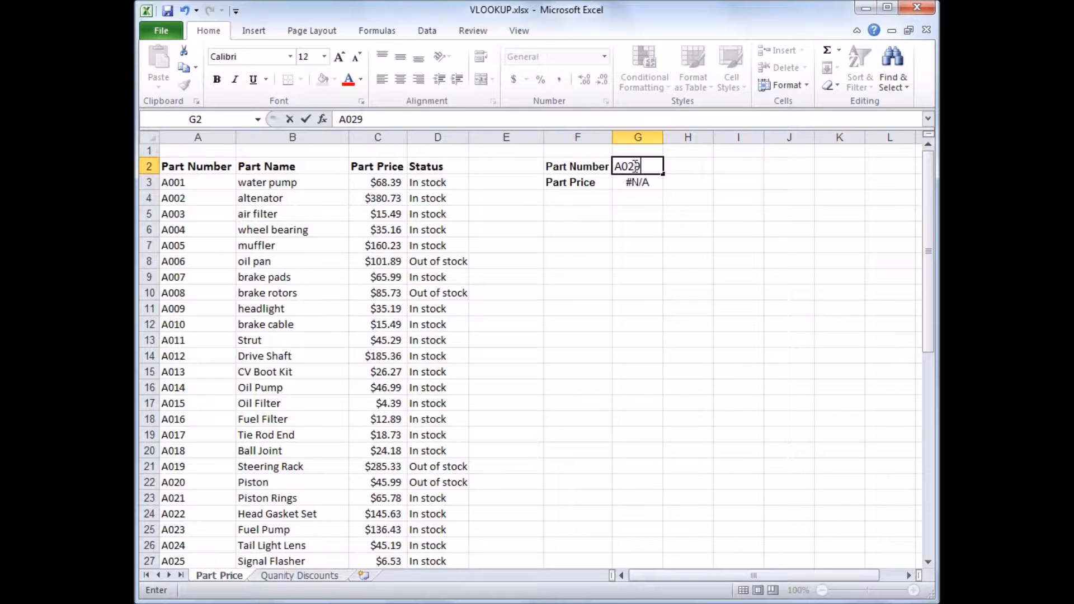
key(Return)
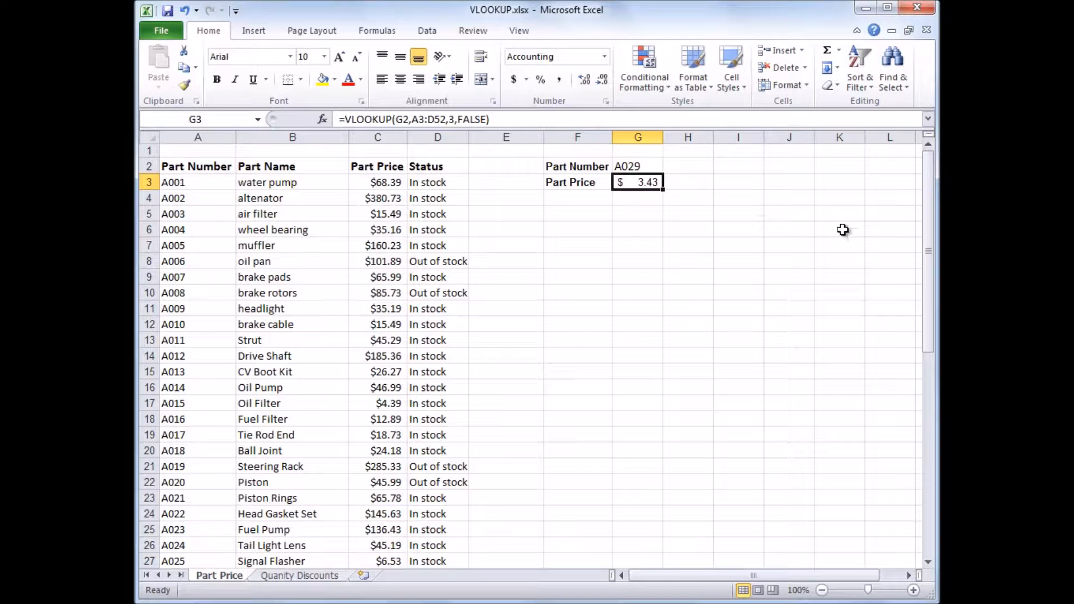
Find part A029 in the parts list and check its price against the lookup result
drag(927, 256, 927, 320)
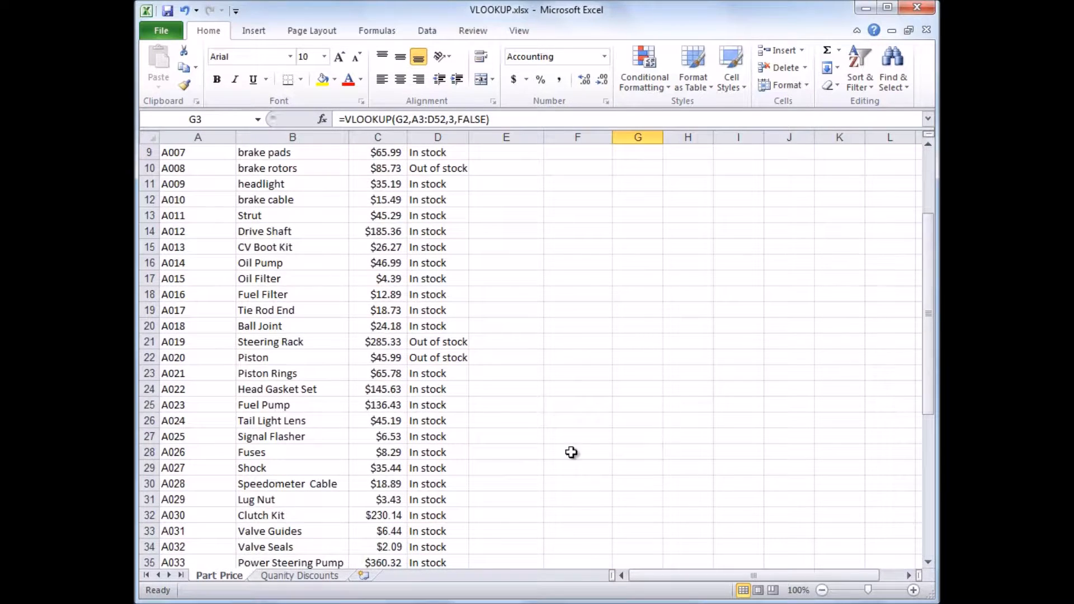
click(188, 502)
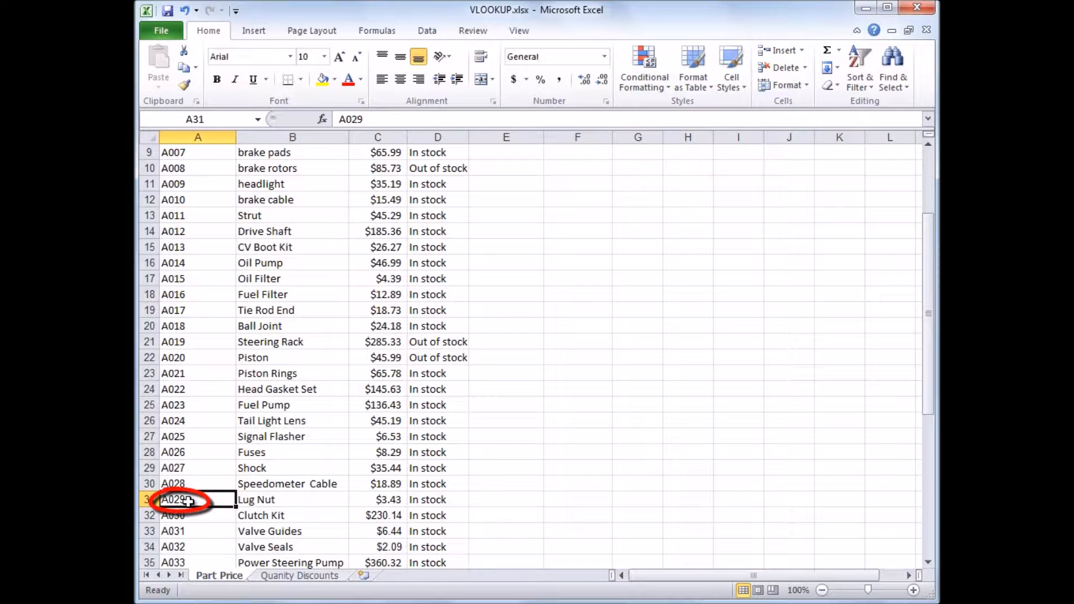
click(383, 502)
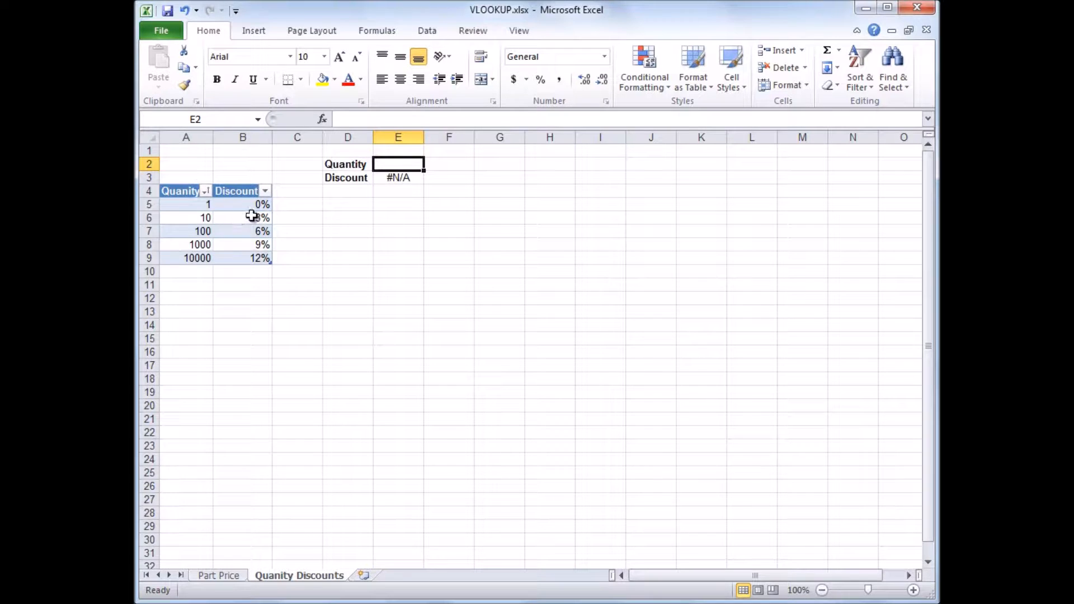
On the Quanity Discounts sheet, review the Discount formula in E3 and enter 1001 as the quantity in E2
click(401, 179)
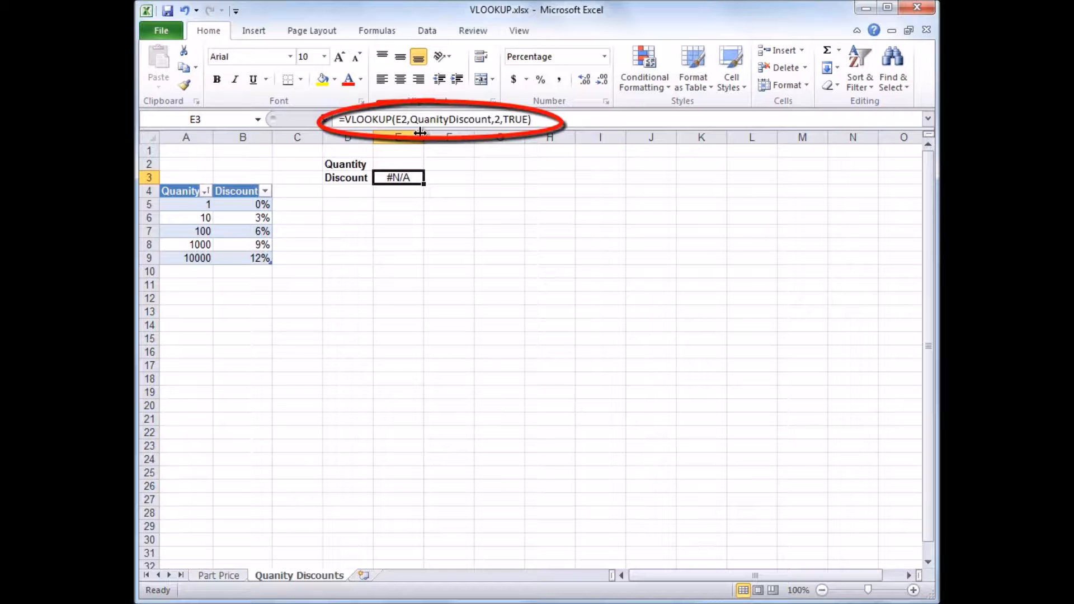
click(405, 162)
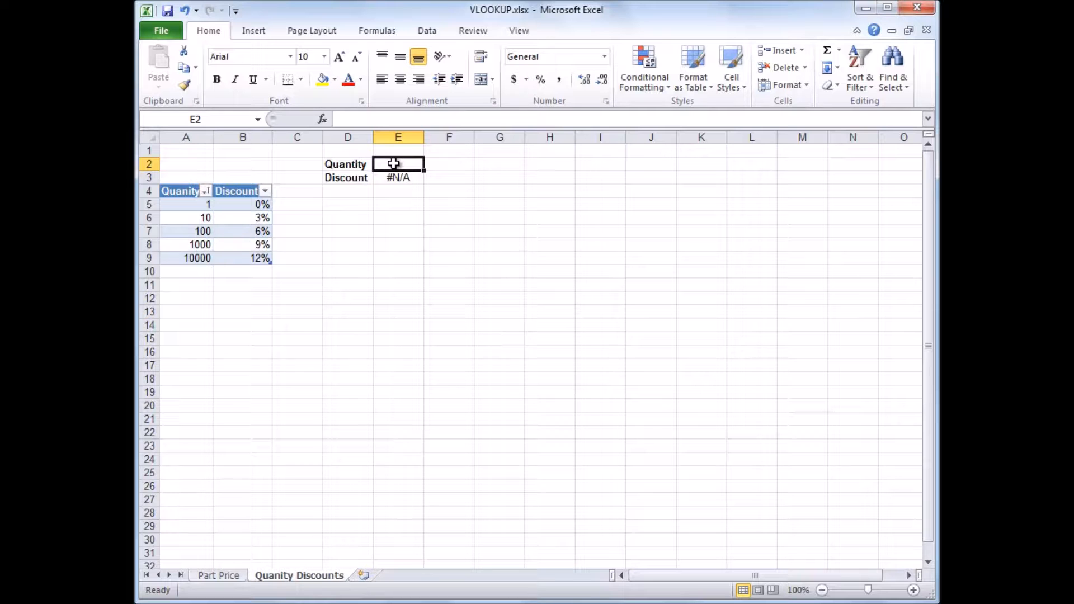
text(1001)
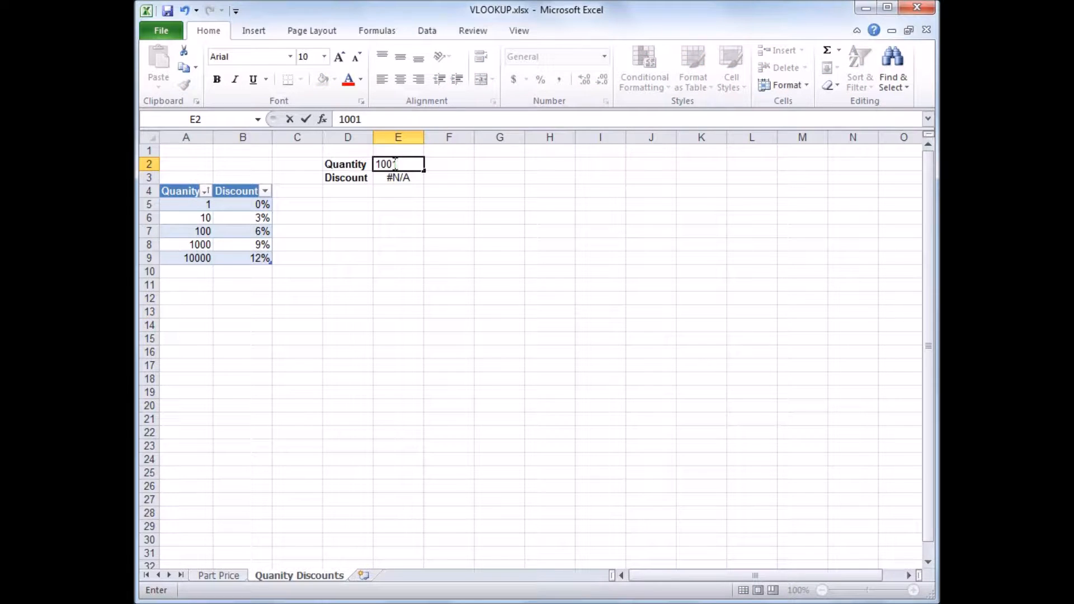
key(Return)
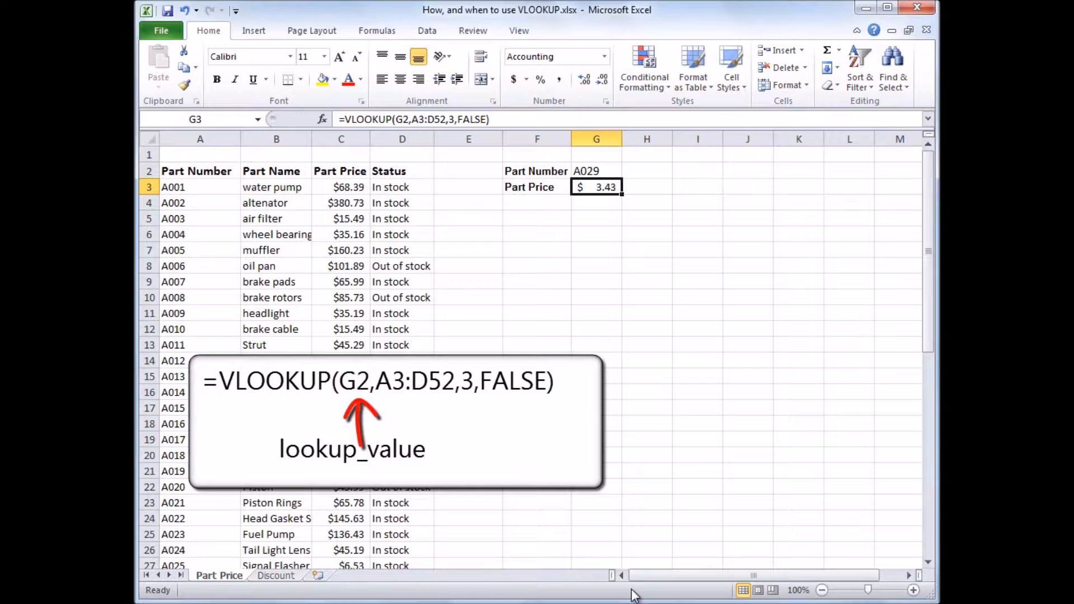
On the Part Price sheet, change the part number in cell G2 to A003
click(591, 171)
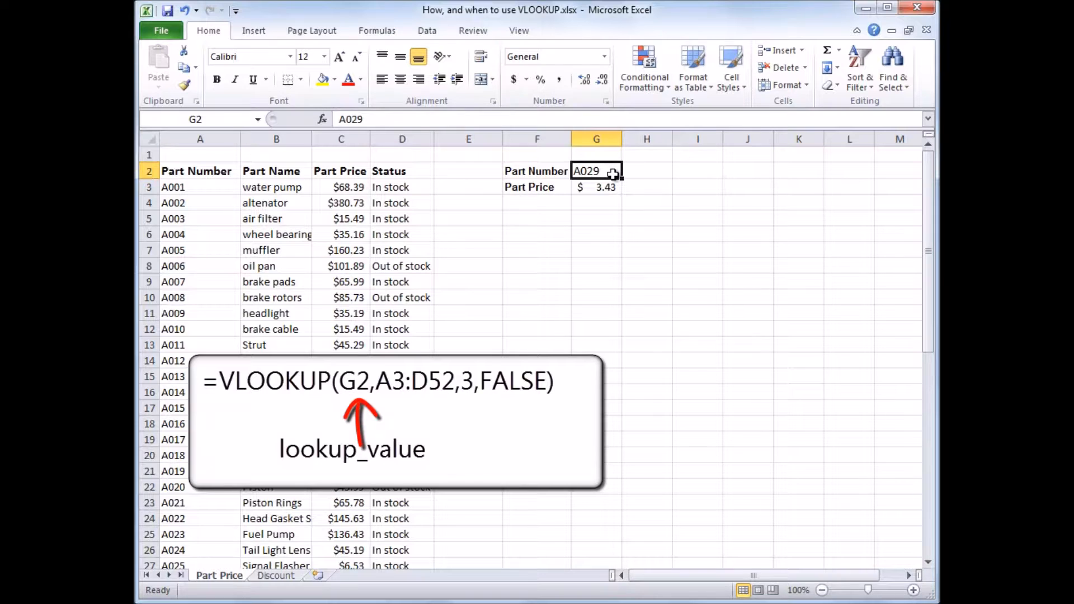
text(A003)
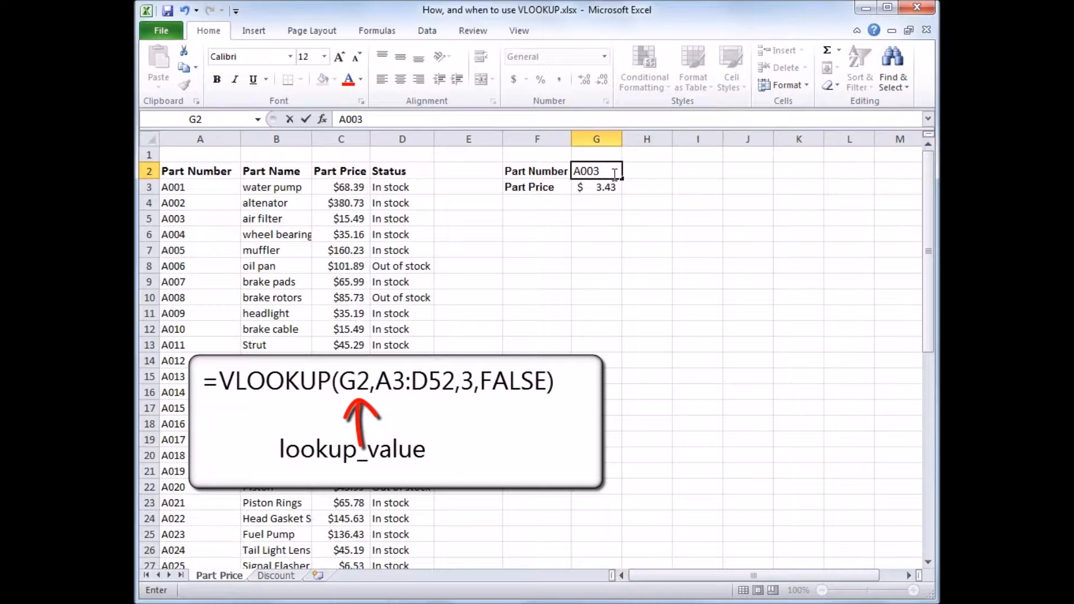
key(Return)
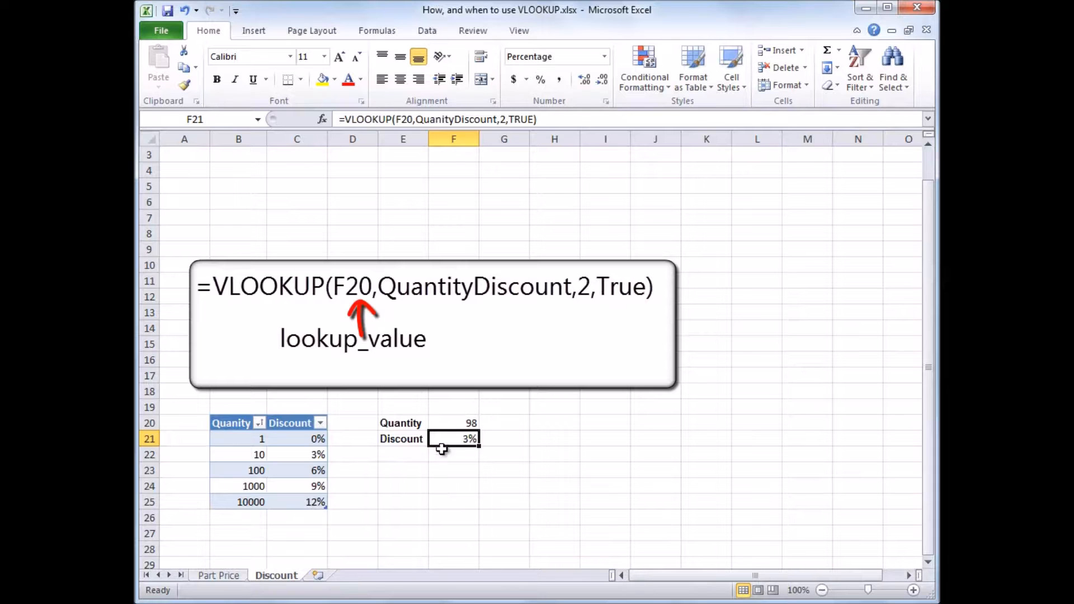
On the Discount sheet, set the quantity in cell F20 to 1045
click(451, 421)
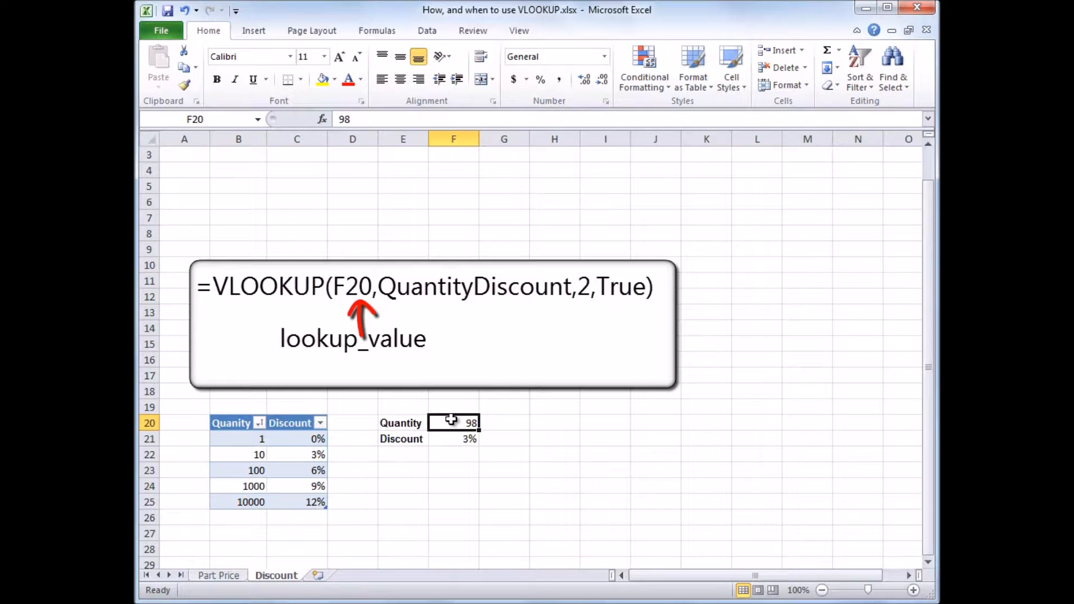
text(1045)
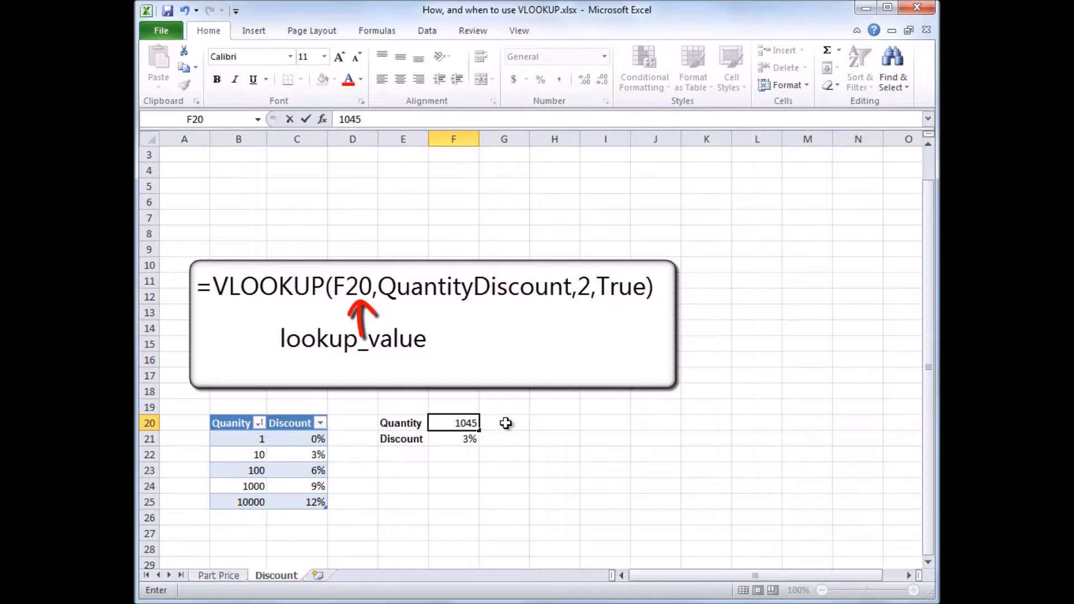
key(Return)
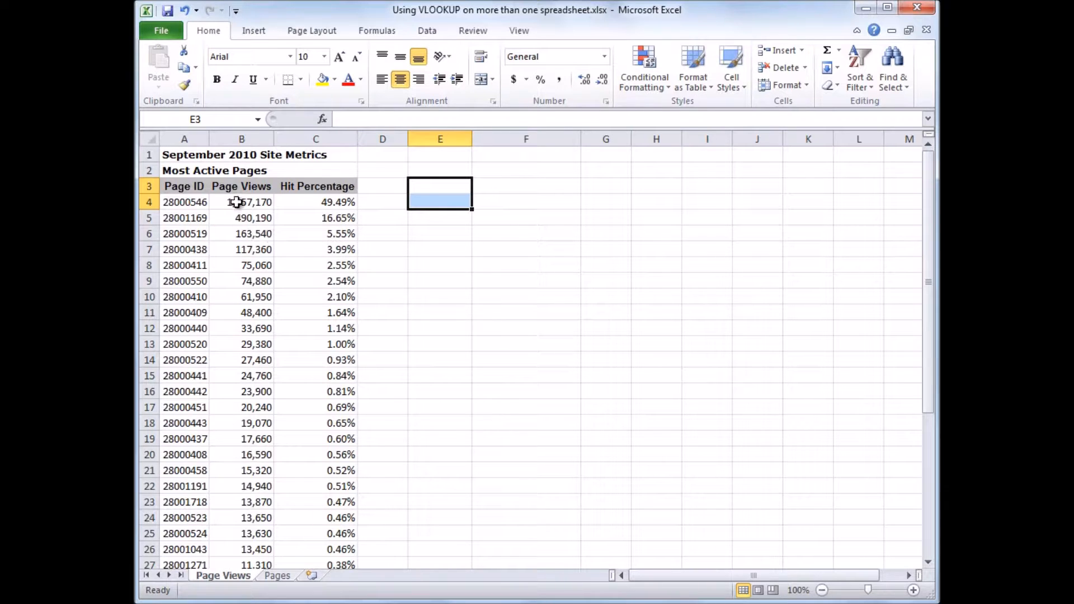
Compare the Page ID columns and data of the Page Views sheet and the Pages sheet
click(278, 576)
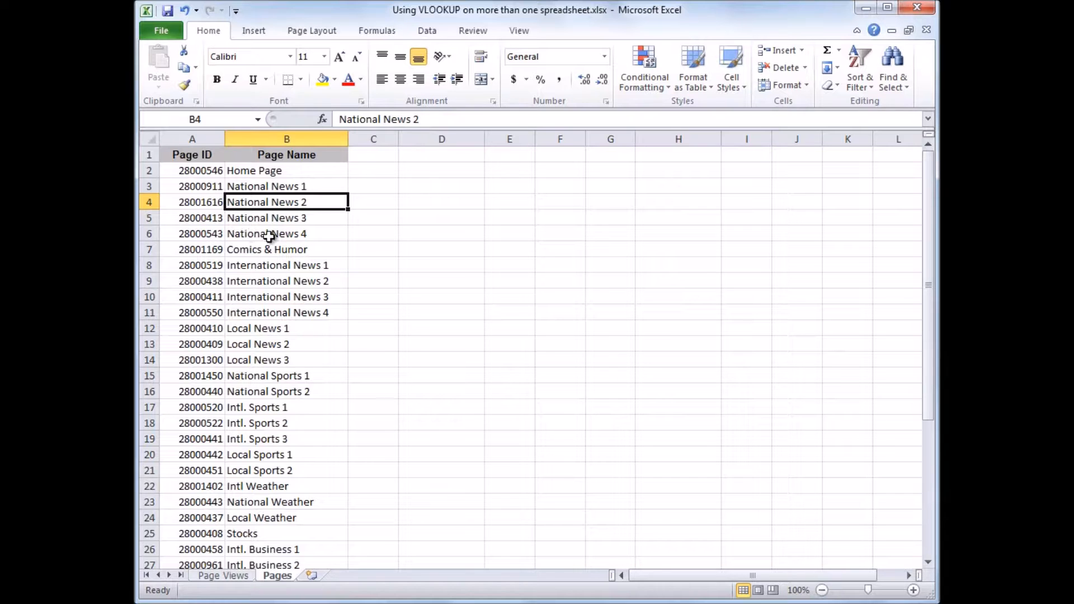
click(243, 578)
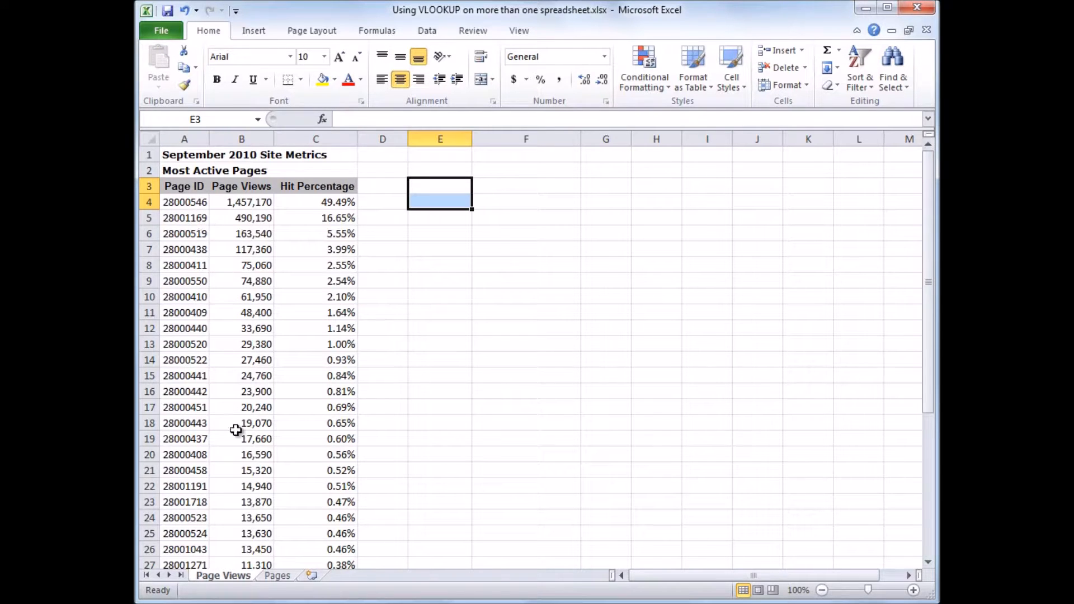
click(288, 578)
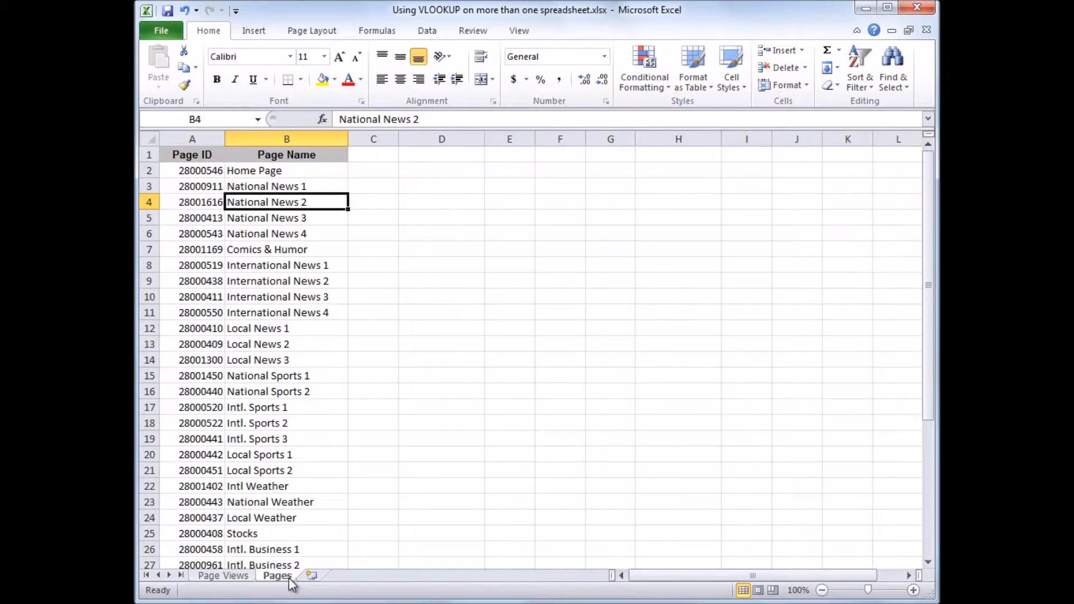
Examine the extent of the lookup table on the Pages sheet, from cell A2 to cell B39
click(210, 172)
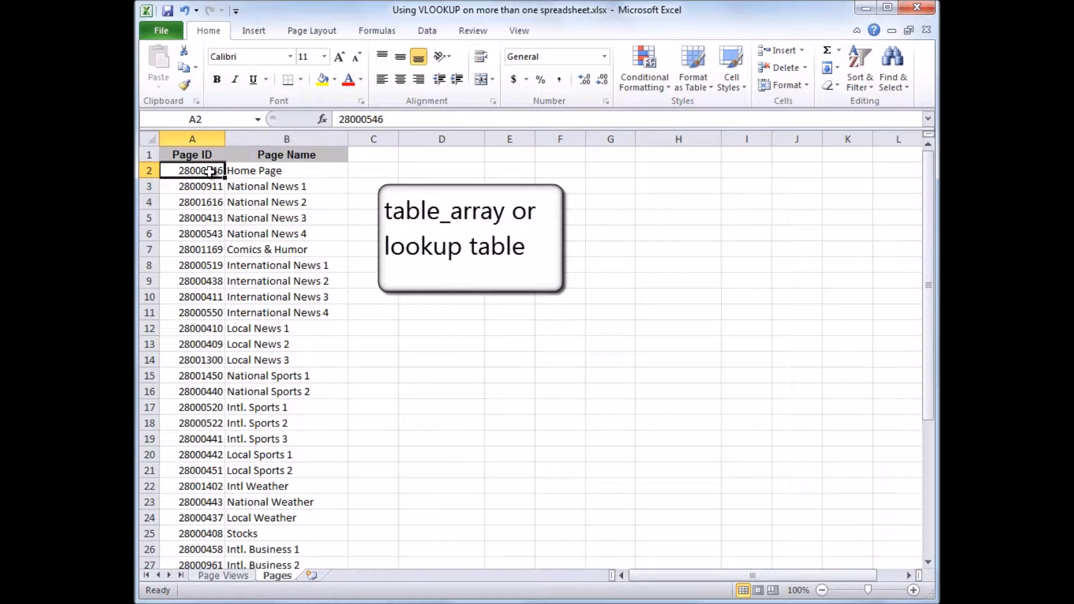
drag(928, 403, 938, 537)
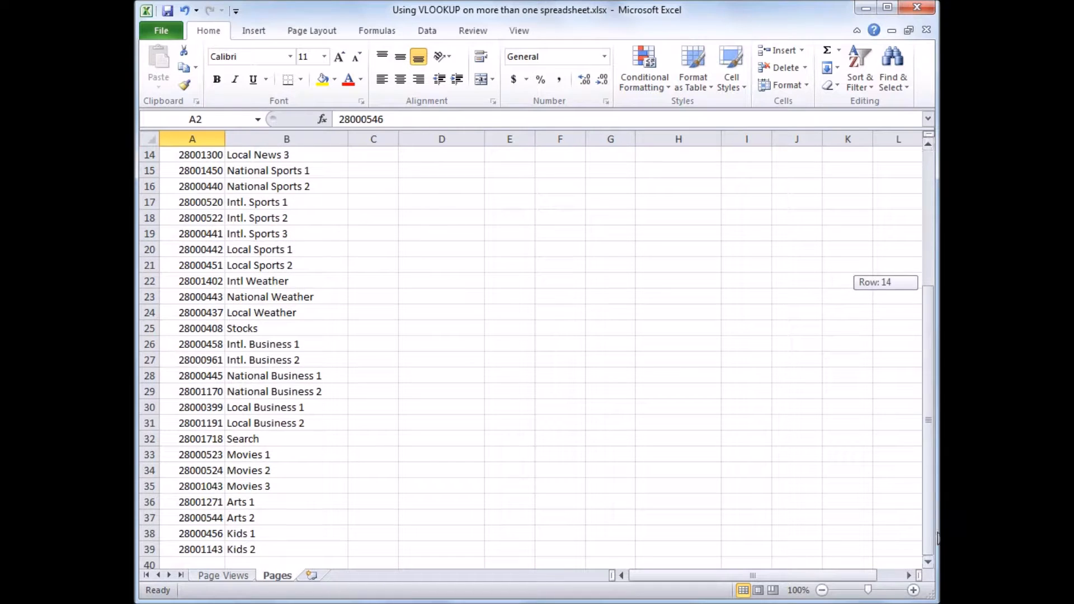
click(314, 559)
click(315, 550)
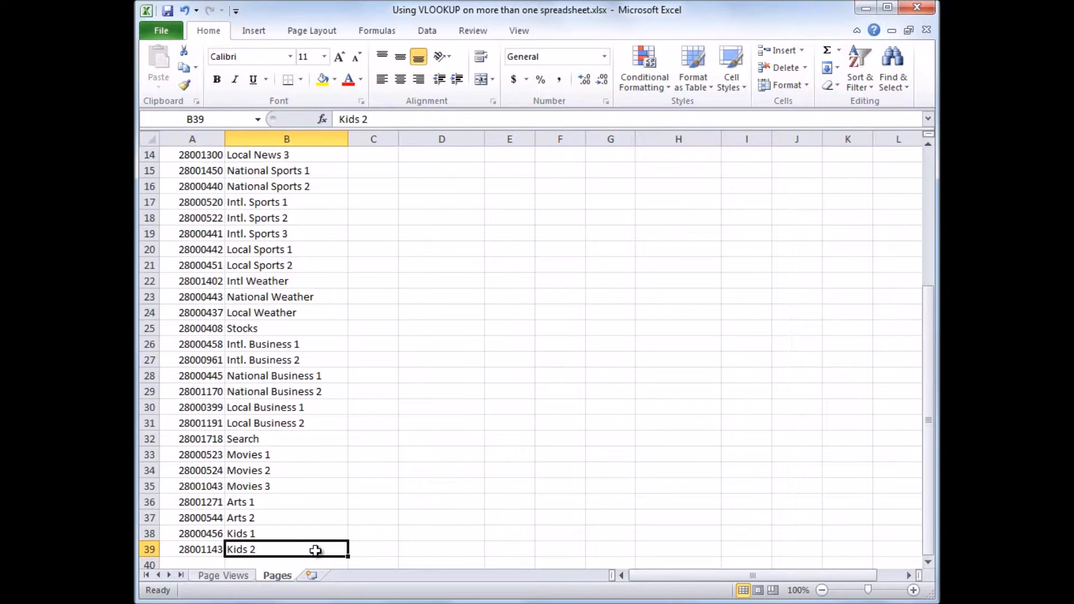
drag(929, 462, 928, 294)
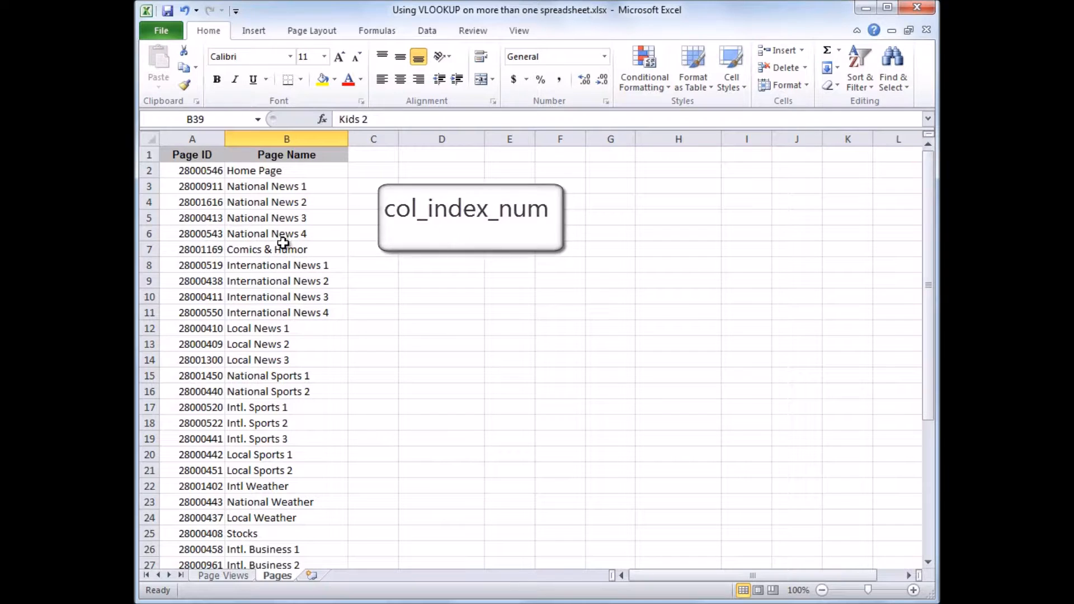
On the Page Views sheet, enter the labels "Page IDs" in E3 and "Page Names" in E4
click(223, 576)
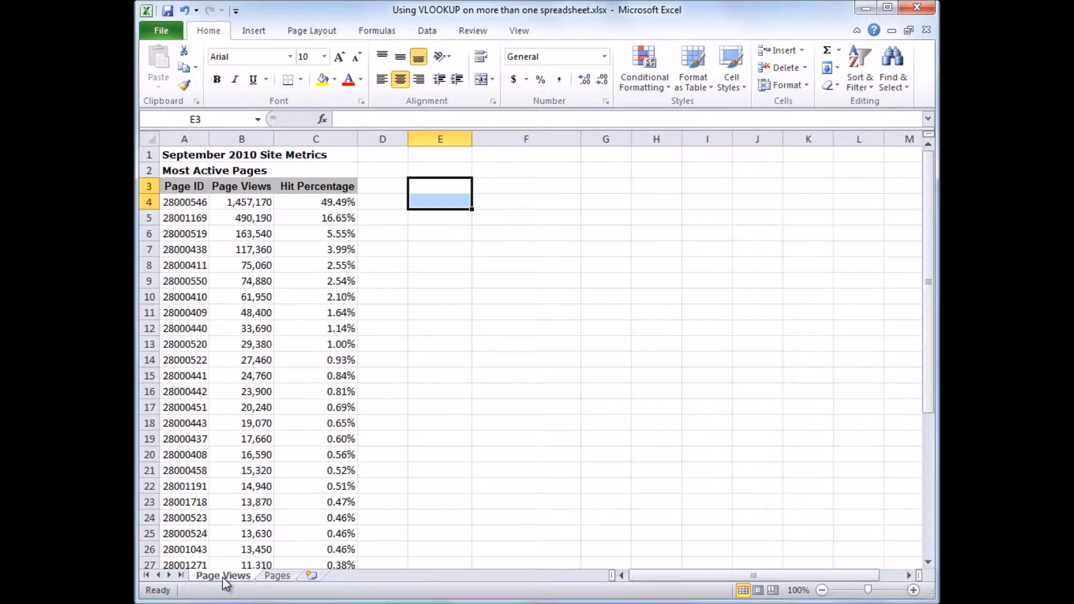
click(429, 189)
text(Page IDs)
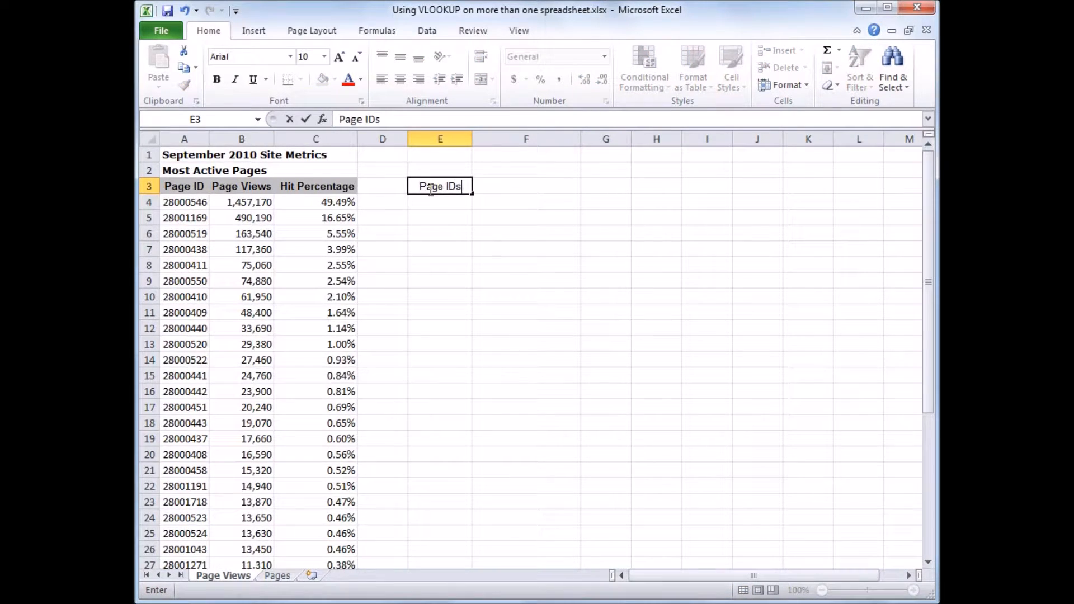
key(Return)
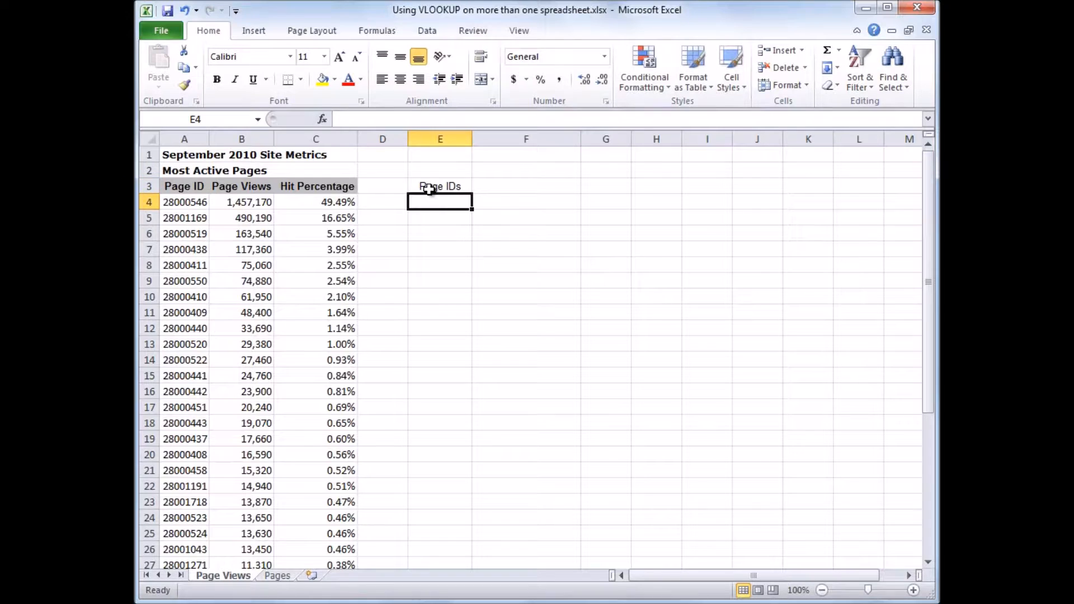
text([)
key(BackSpace)
text(Page Names)
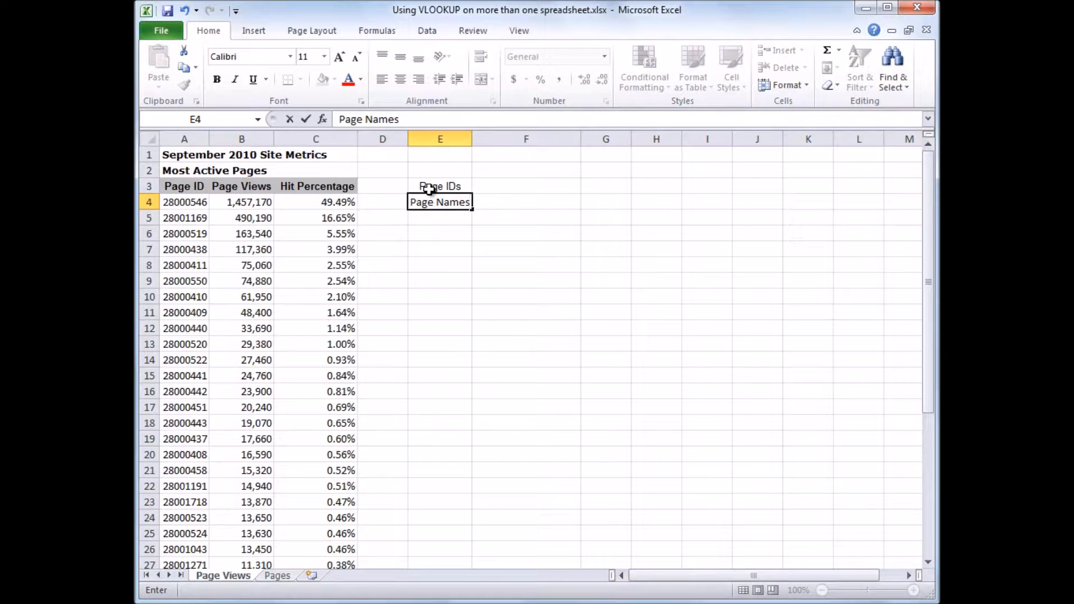
key(Return)
Insert a VLOOKUP function in cell F4 and set its Lookup_value argument to F3
click(487, 206)
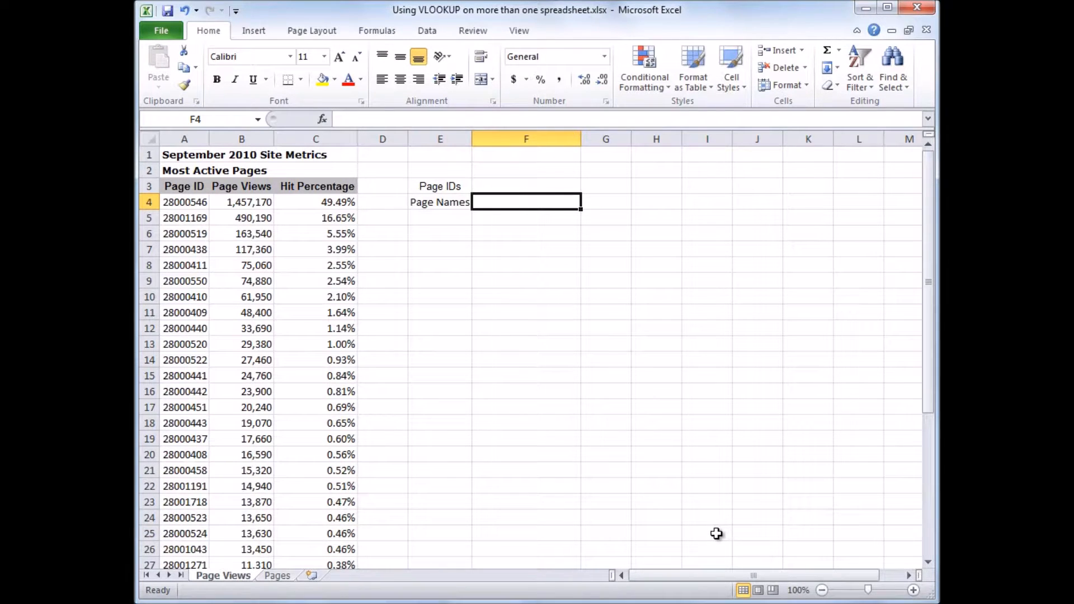
click(379, 31)
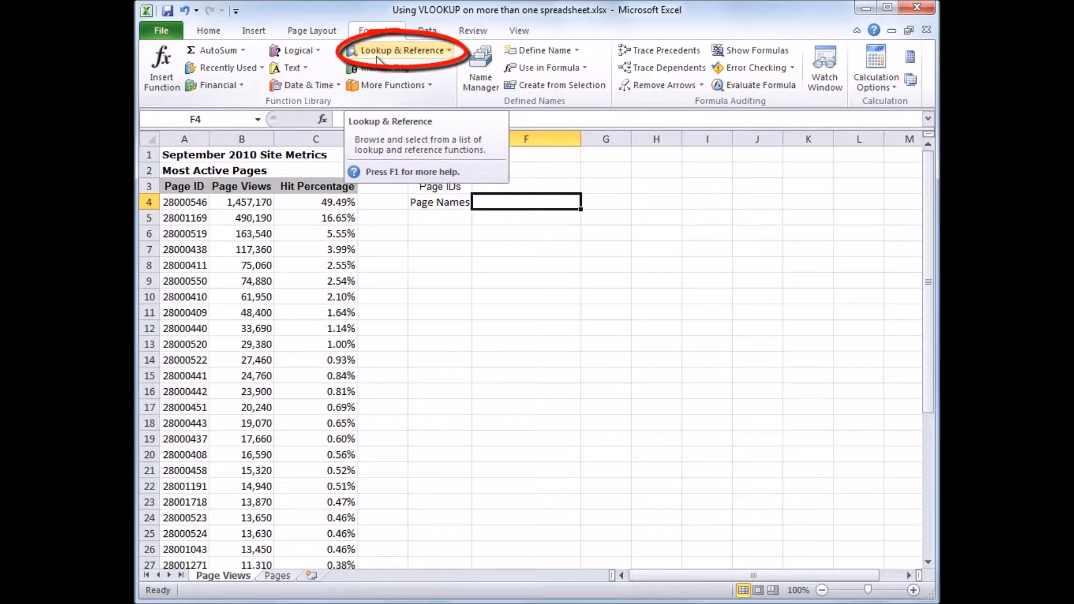
click(449, 52)
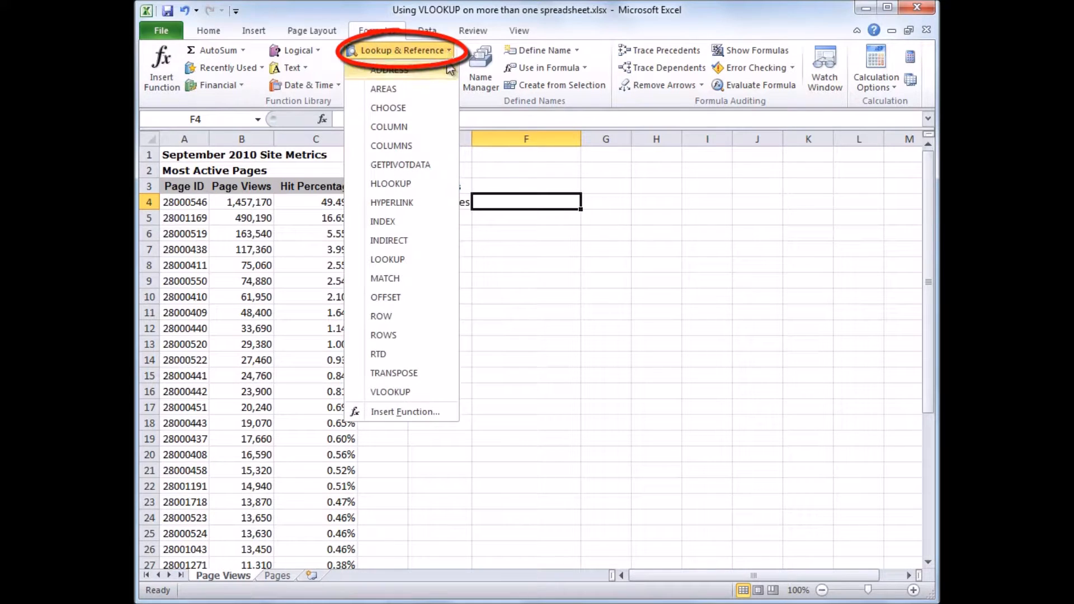
click(396, 394)
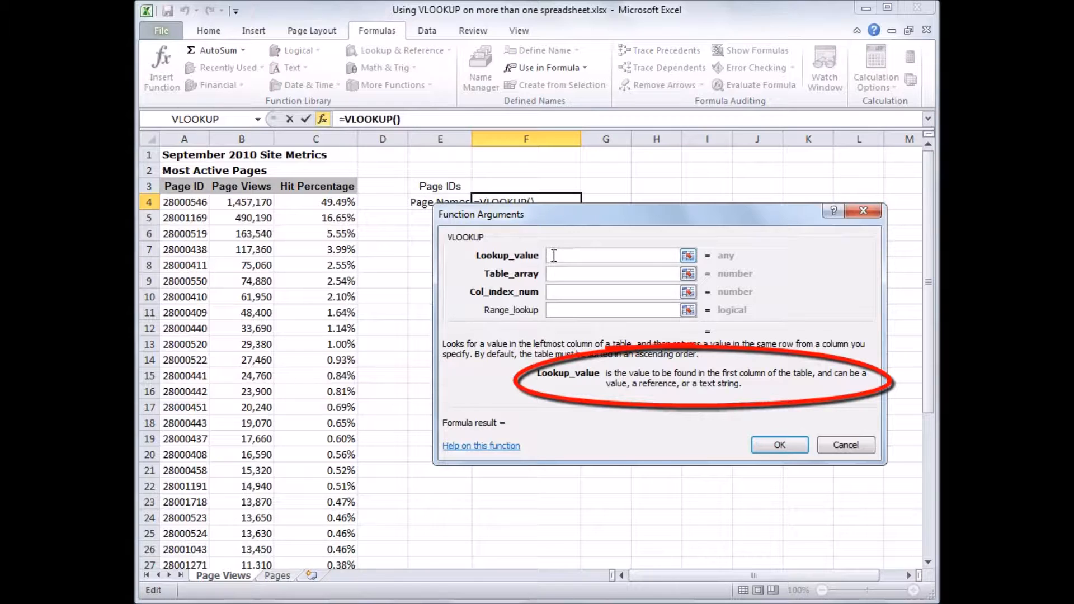
click(524, 185)
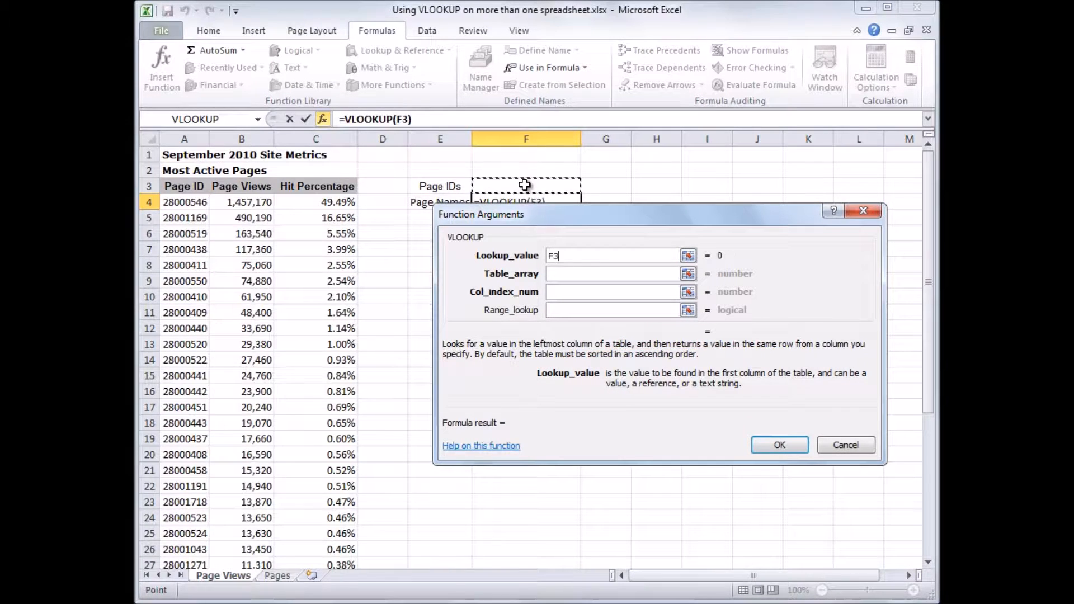
Set the VLOOKUP's Table_array argument to Pages!A2:B39 and its Col_index_num argument to 2
click(555, 273)
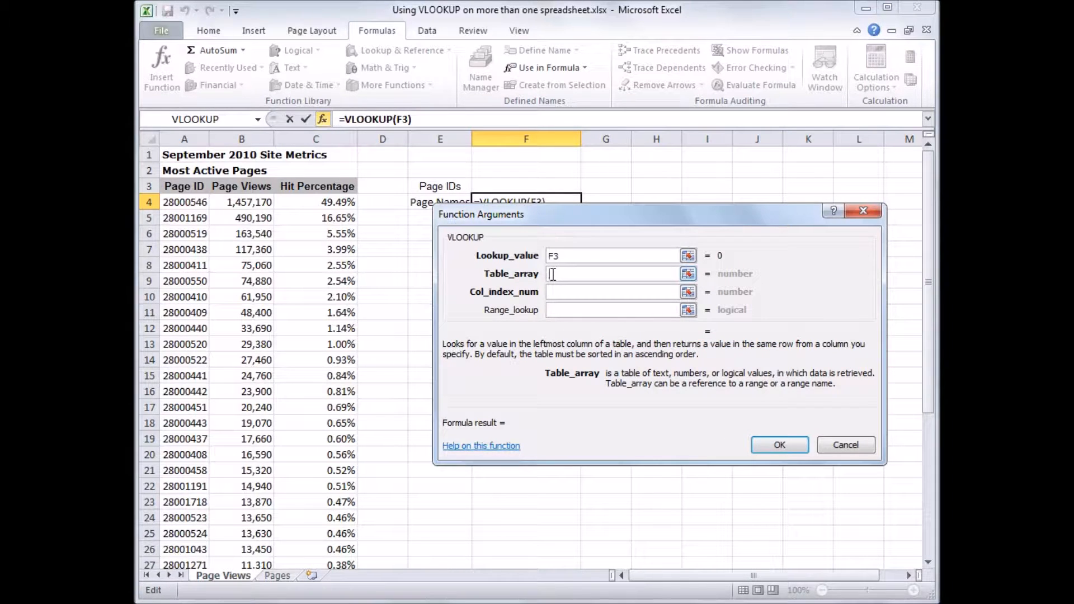
text(Pages)
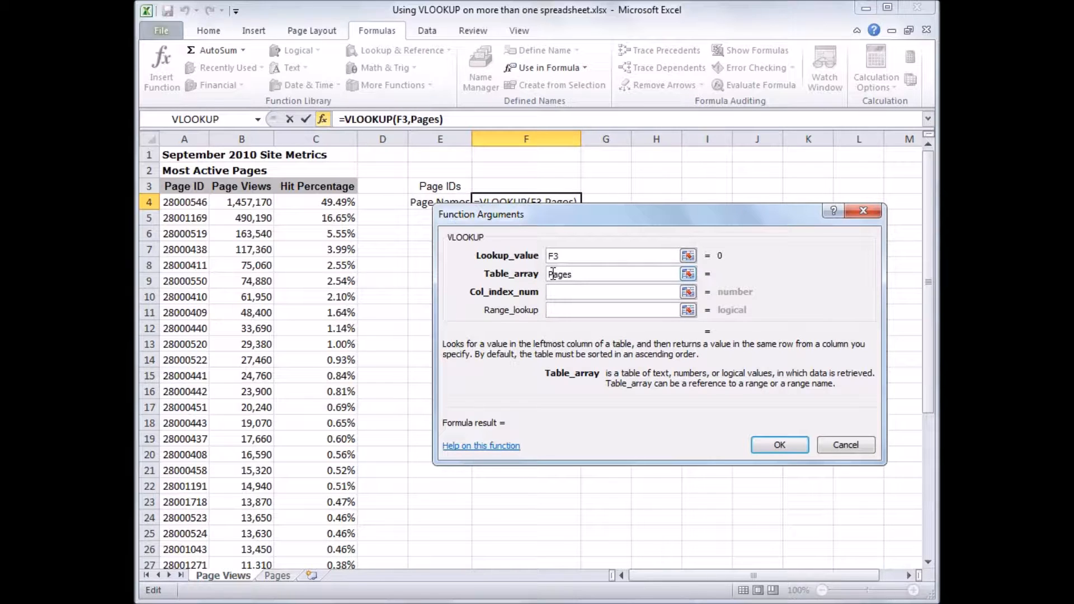
text(!A2:)
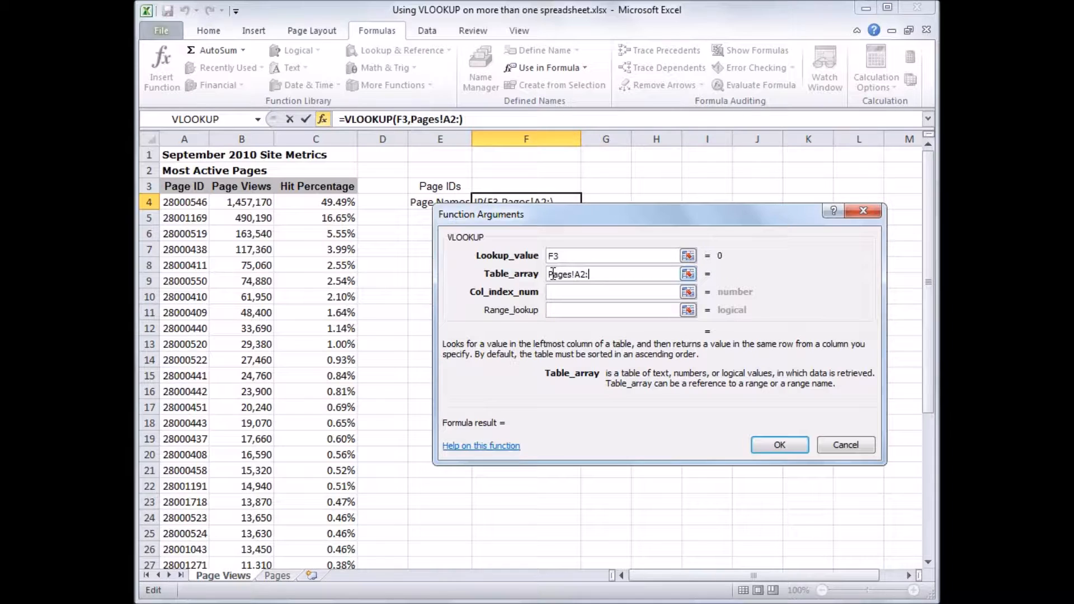
text(B39)
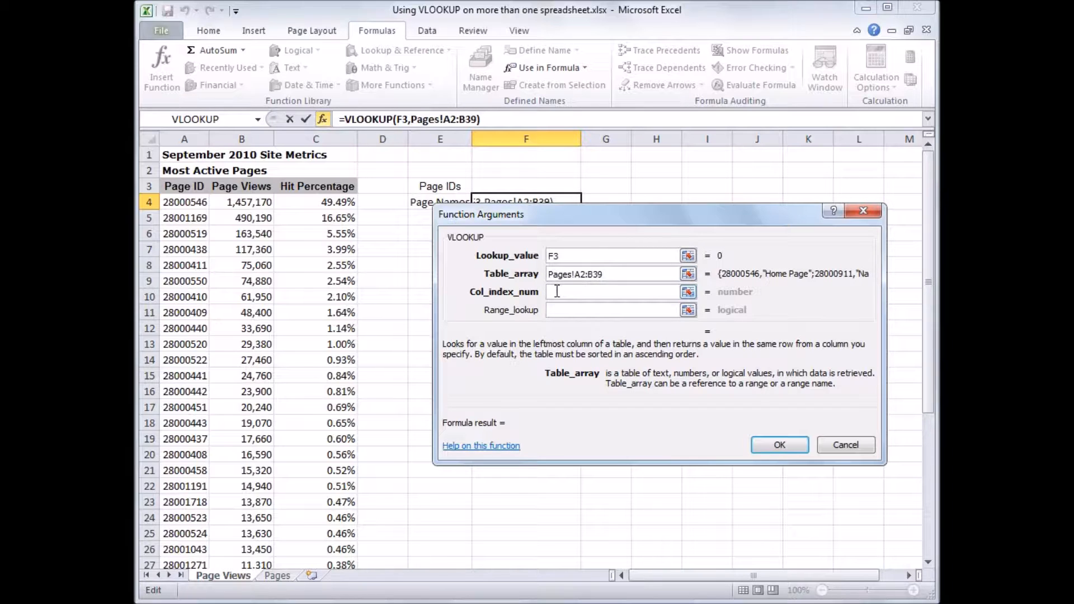
click(556, 292)
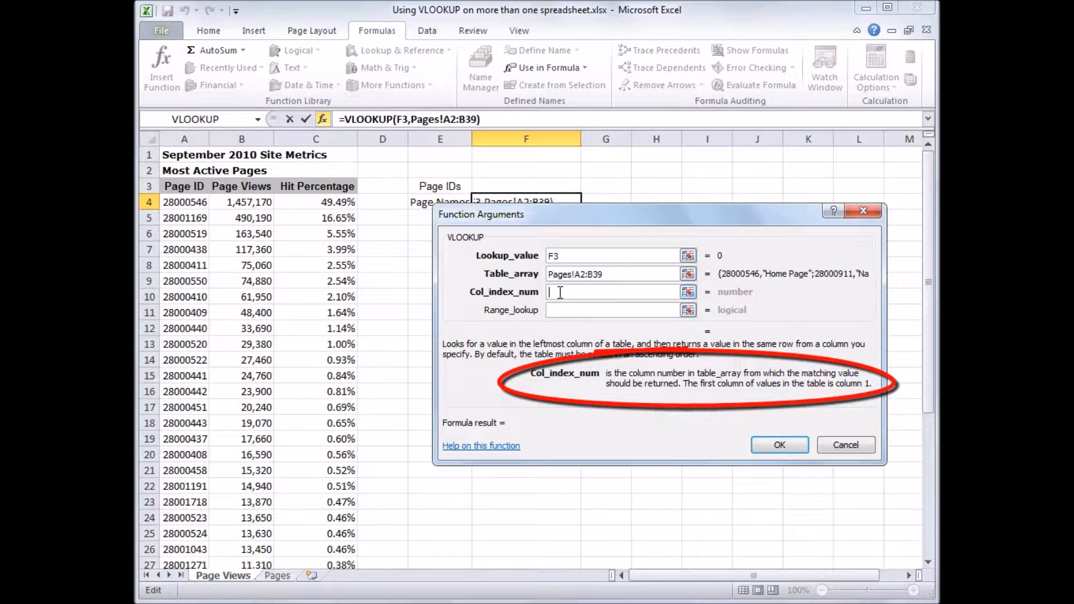
text(2)
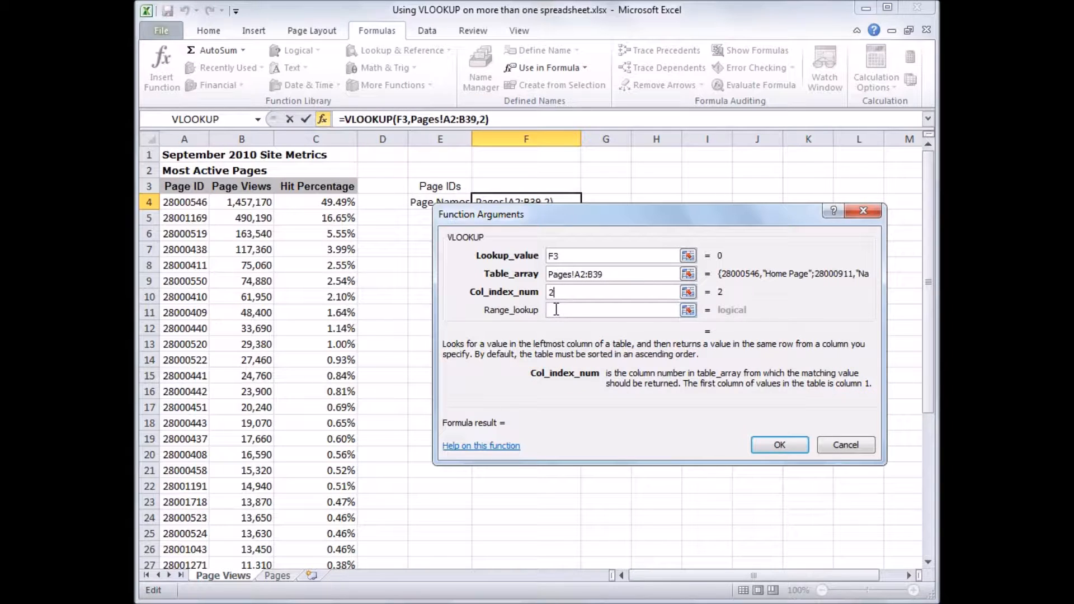
Set the Range_lookup argument to FALSE for an exact match and insert the finished VLOOKUP in cell F4
click(556, 310)
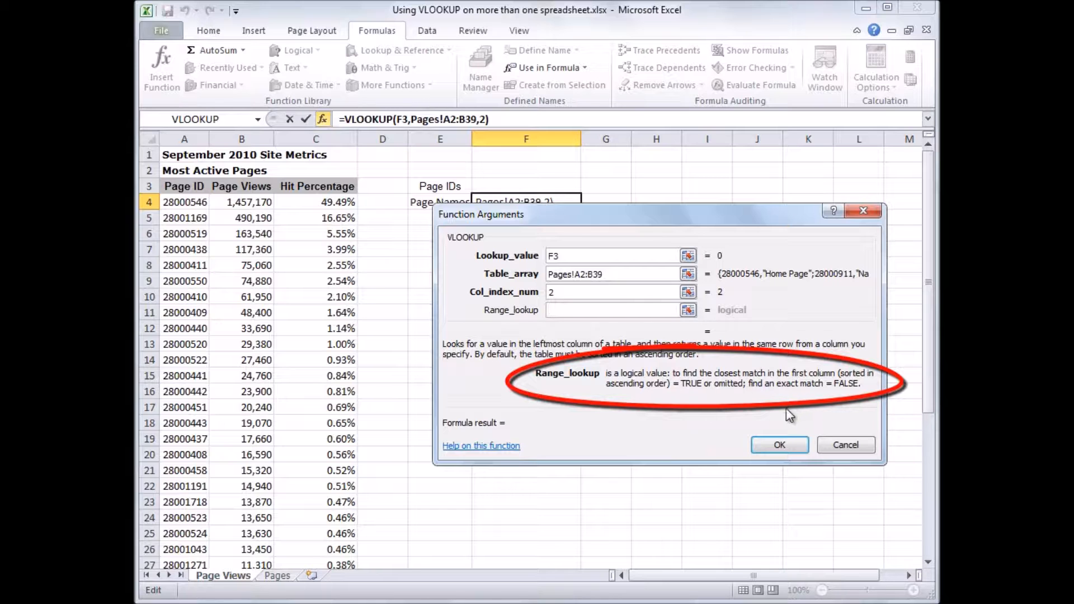
click(563, 309)
text(FALS)
text(E)
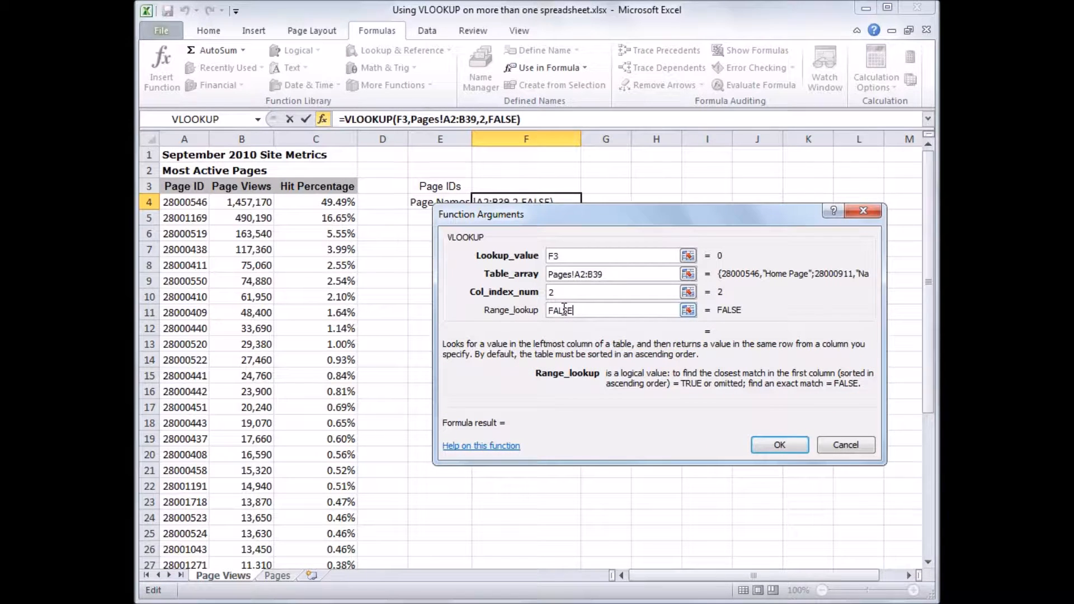
click(771, 442)
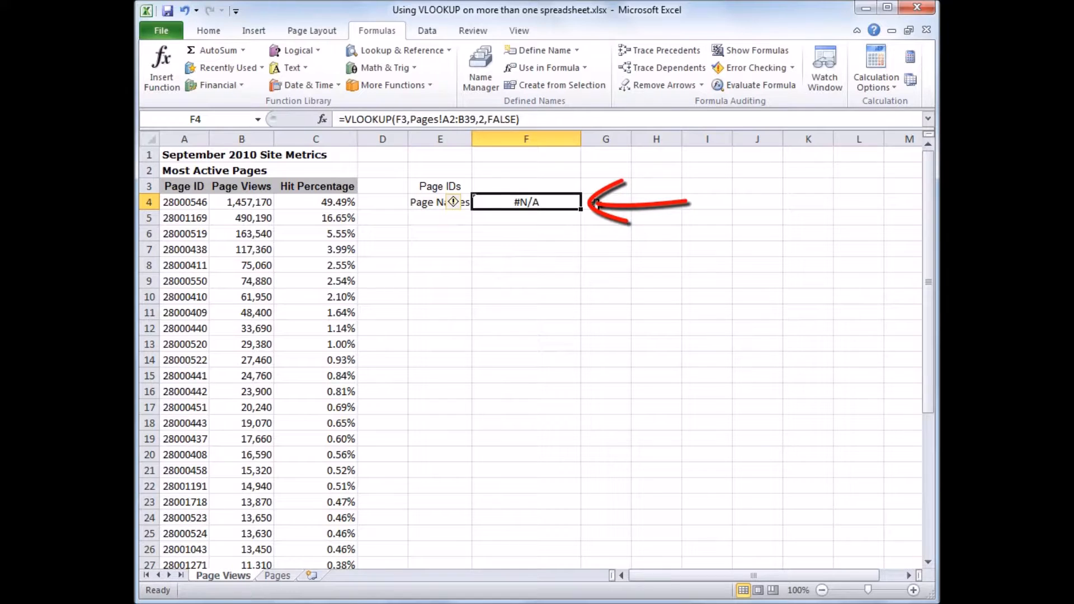
Copy the page ID 28001169 from cell A5 into the Page IDs lookup cell F3
click(533, 184)
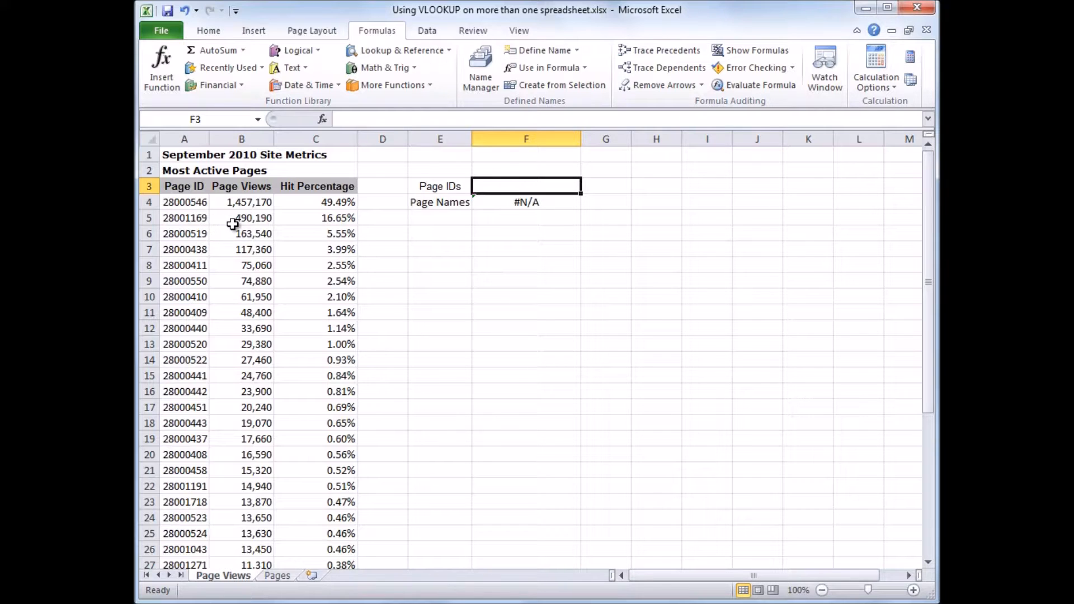
click(197, 219)
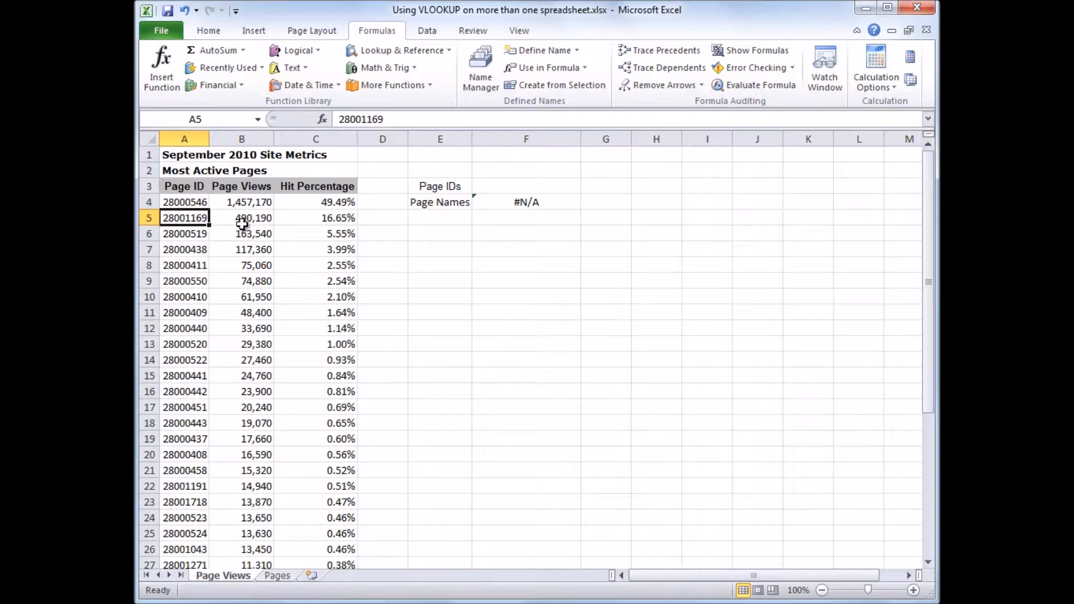
key(ctrl+c)
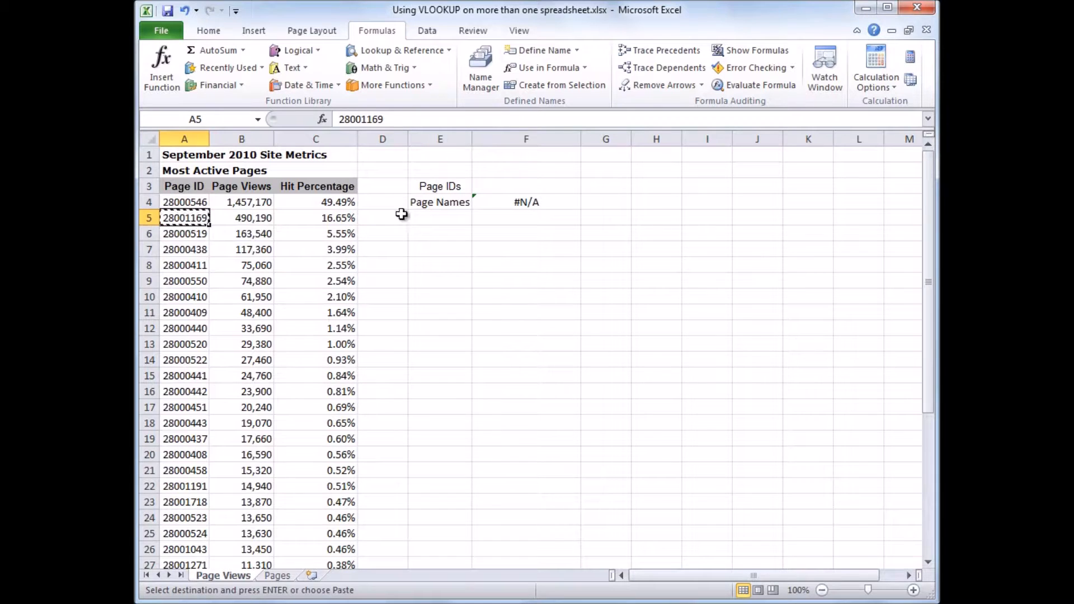
click(500, 187)
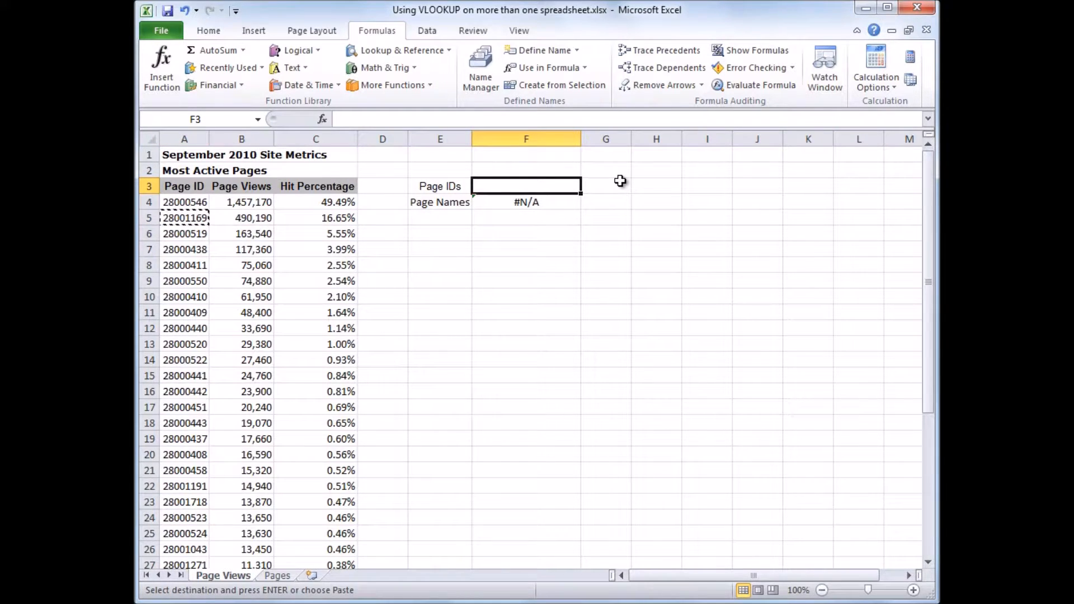
key(ctrl+v)
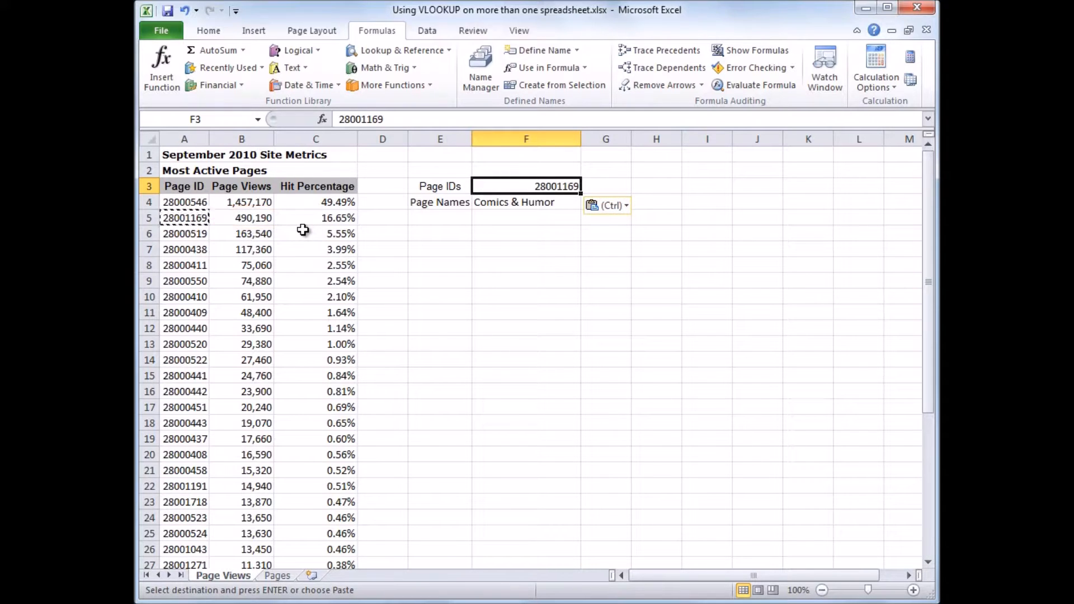
key(Escape)
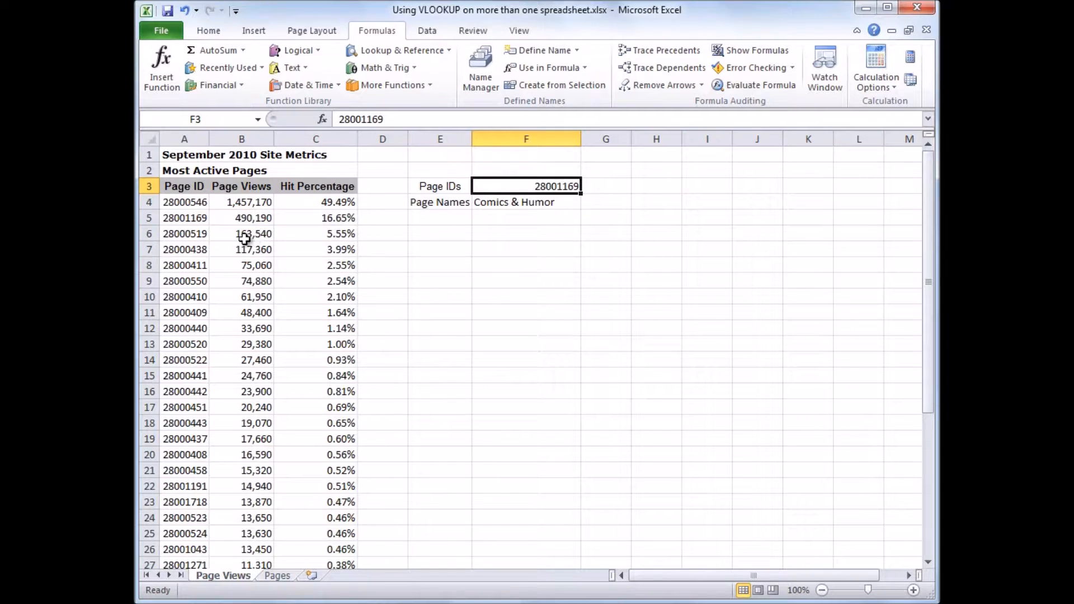
Replace the page ID in F3 with a copy of 28000519 from cell A6
click(196, 234)
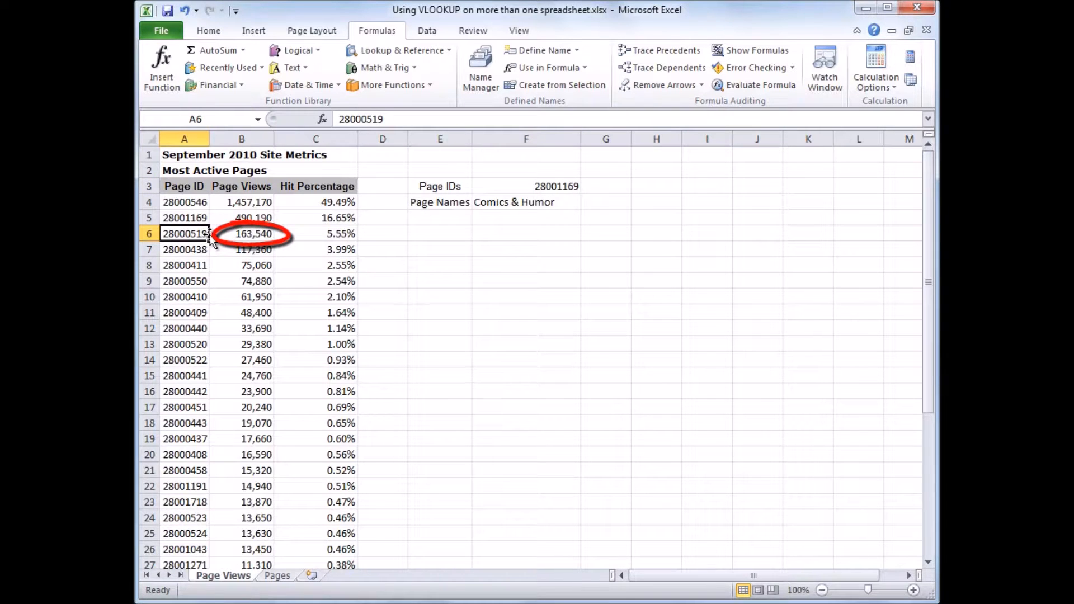
key(ctrl+c)
click(509, 189)
key(ctrl+v)
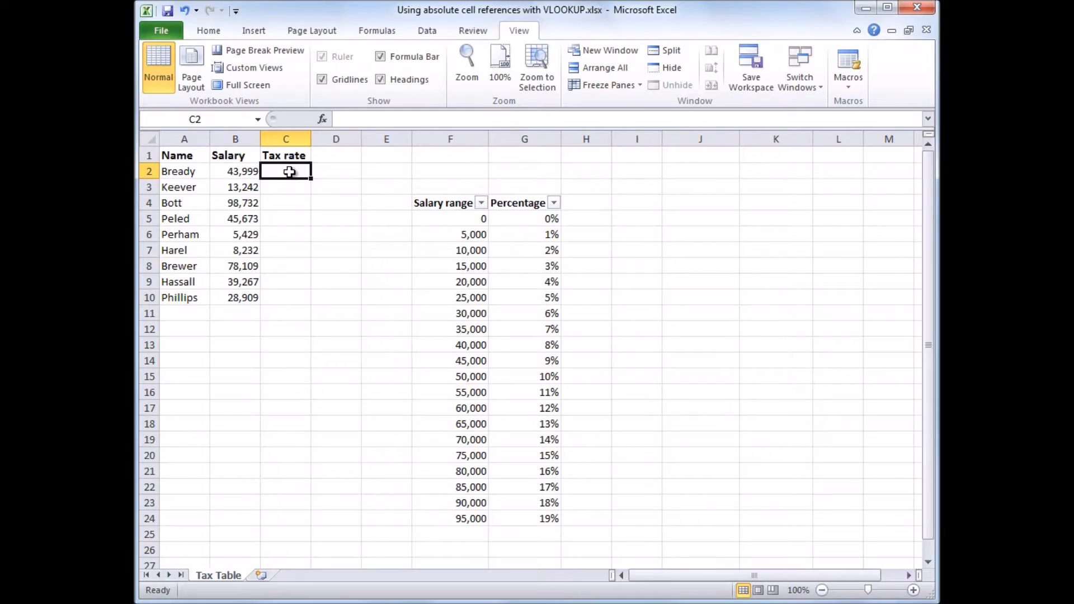
Start a VLOOKUP formula in Tax rate cell C2 with lookup value B2 and table array F5:G24
text(=VLO)
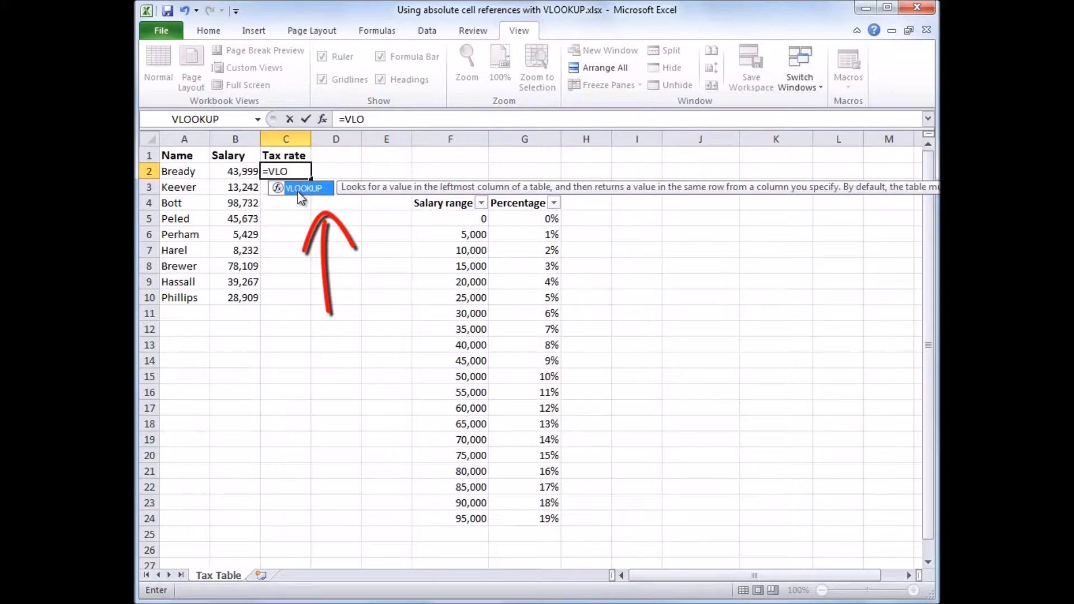
double_click(299, 188)
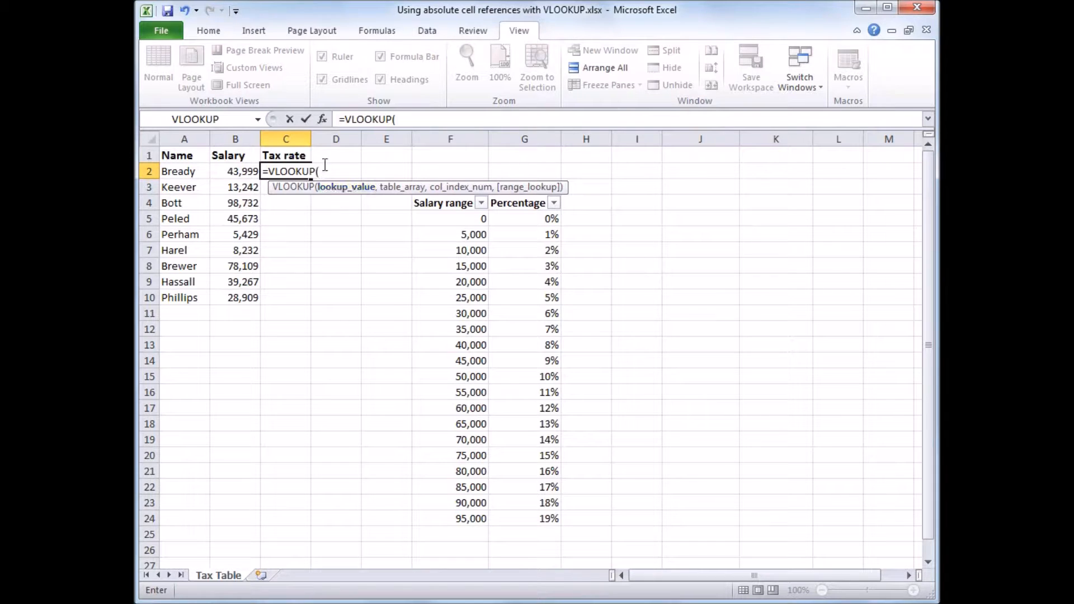
click(245, 170)
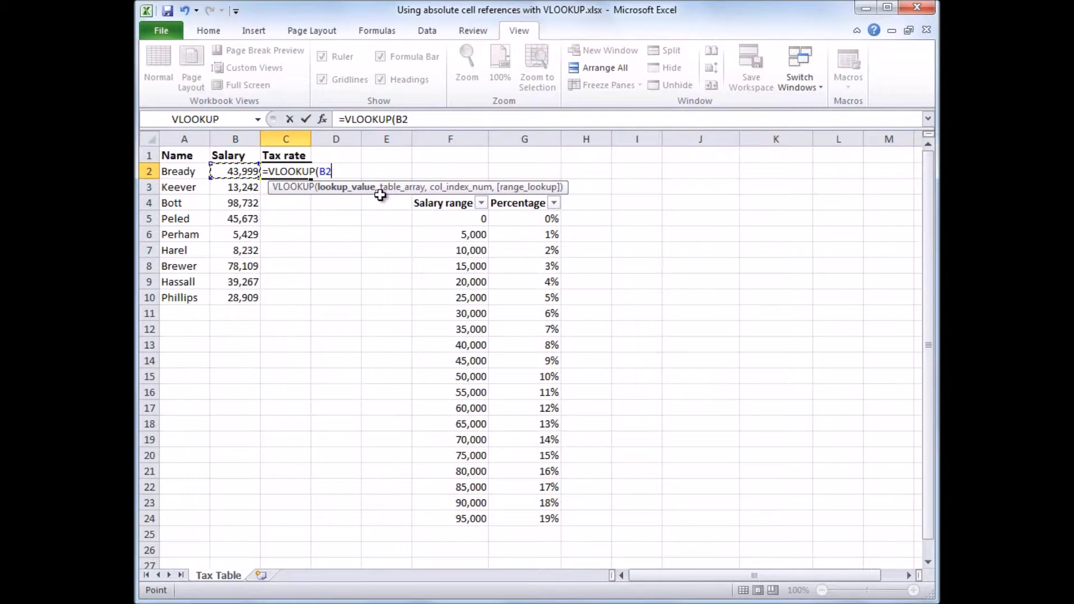
text(,)
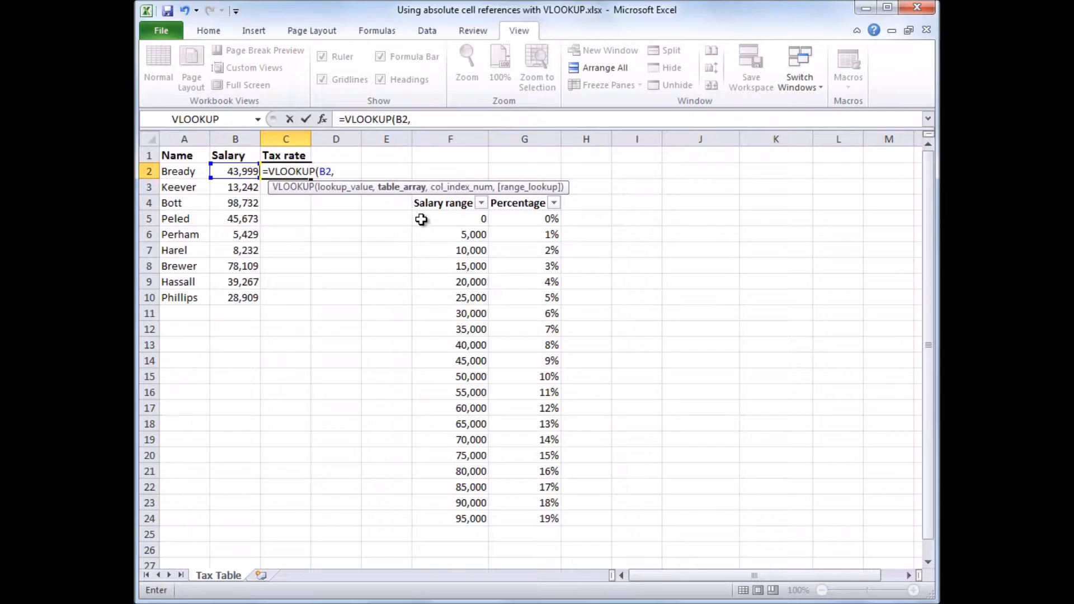
drag(421, 219, 506, 516)
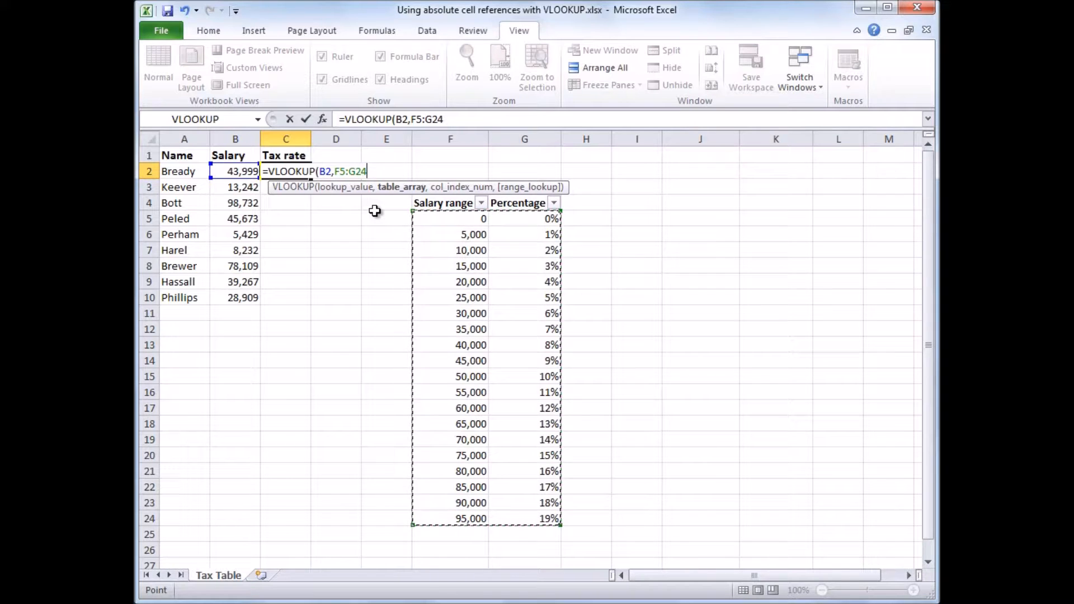
Complete the C2 formula with column index 2 and TRUE for an approximate match, and enter it
text(,)
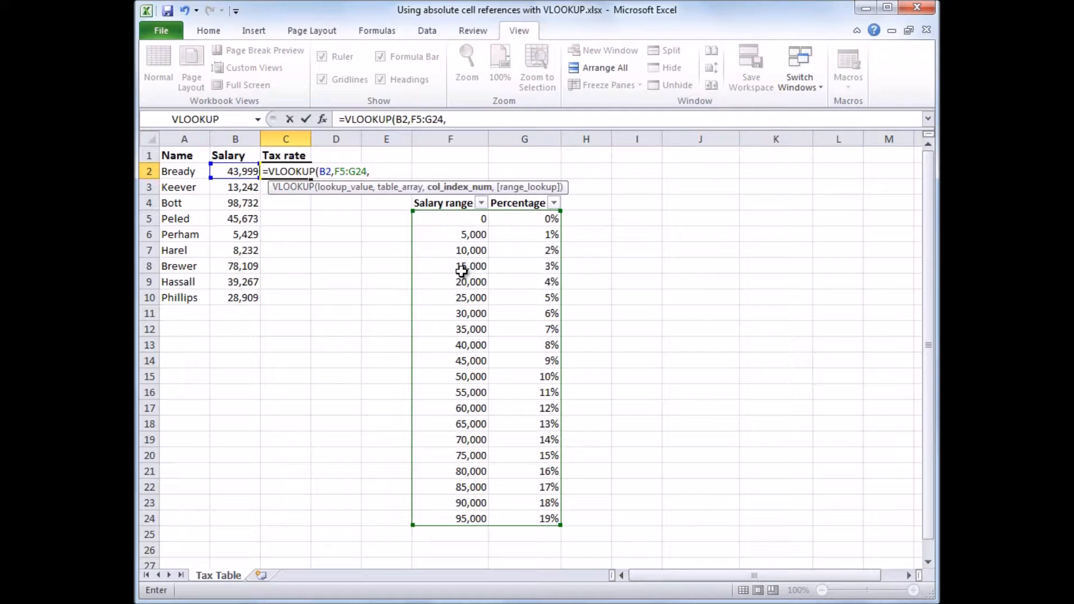
text(2,)
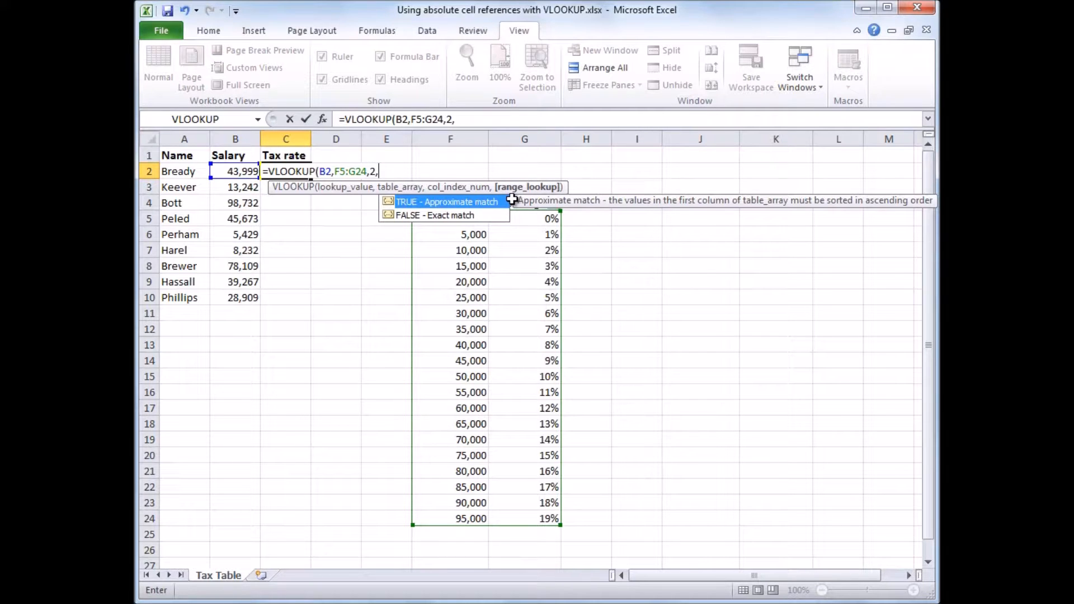
double_click(467, 204)
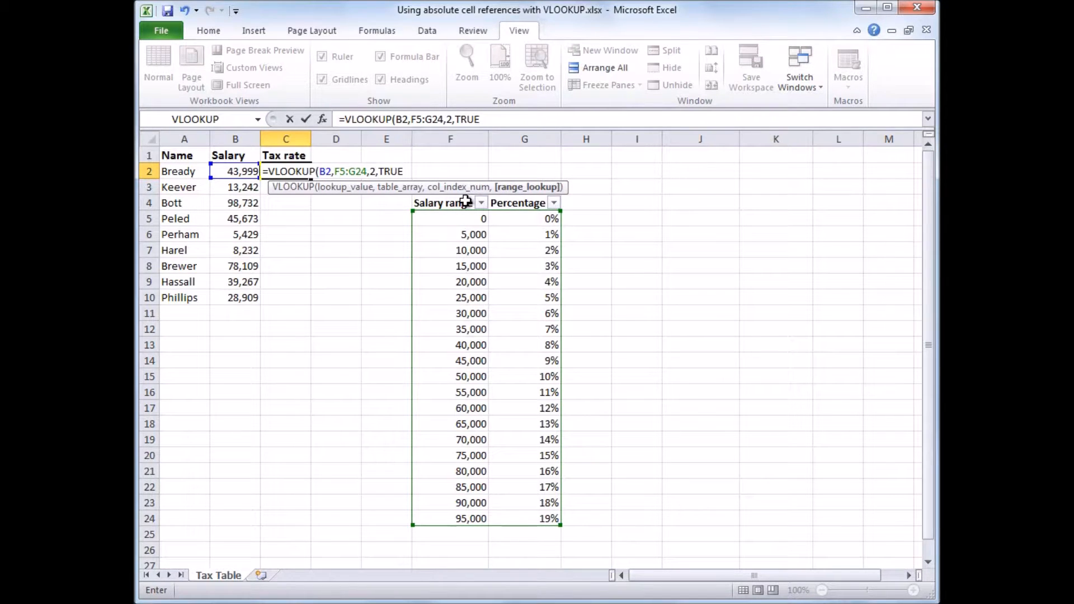
text())
key(Return)
Make the table array in the C2 formula absolute, as $F$5:$G$24
click(303, 169)
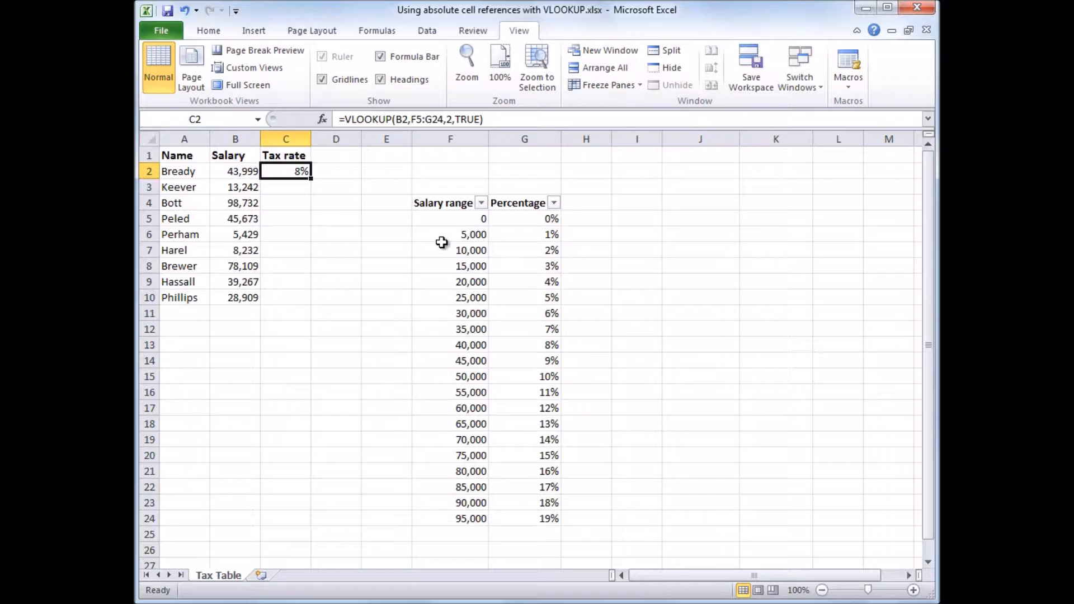
click(418, 118)
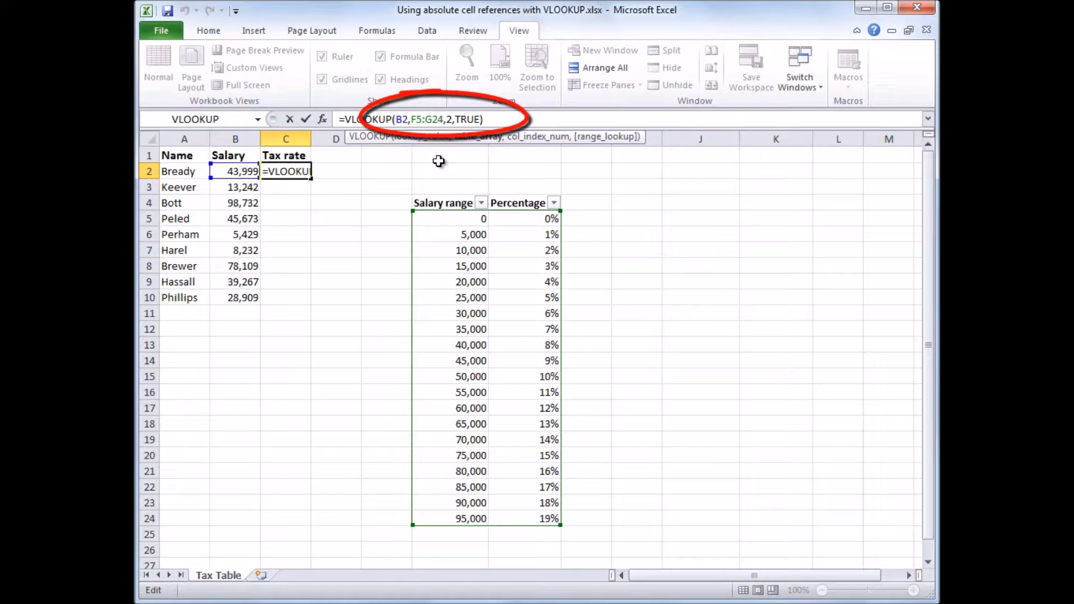
key(F4)
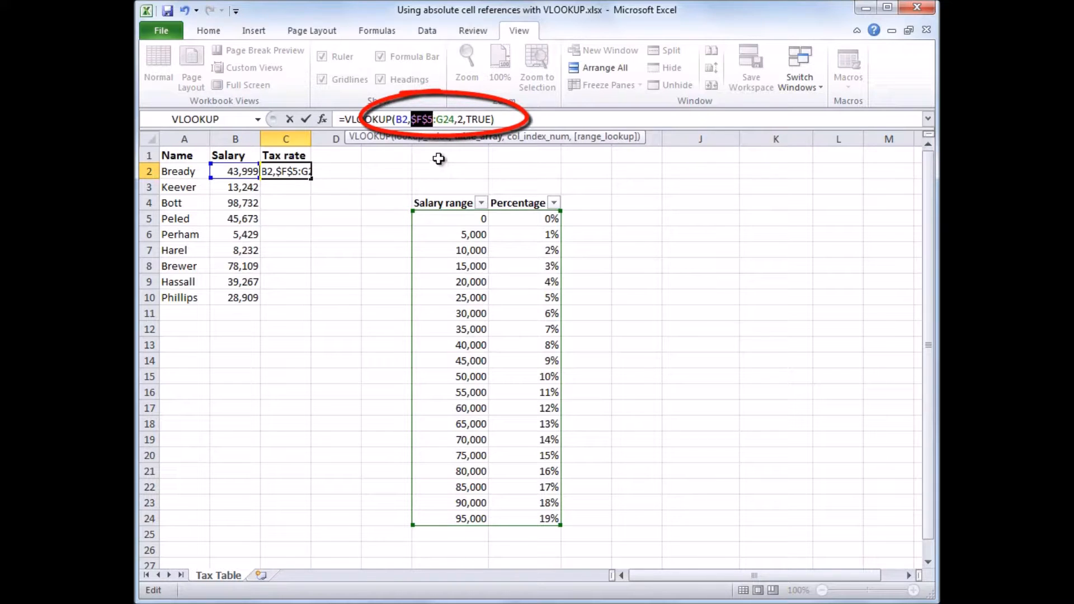
click(443, 117)
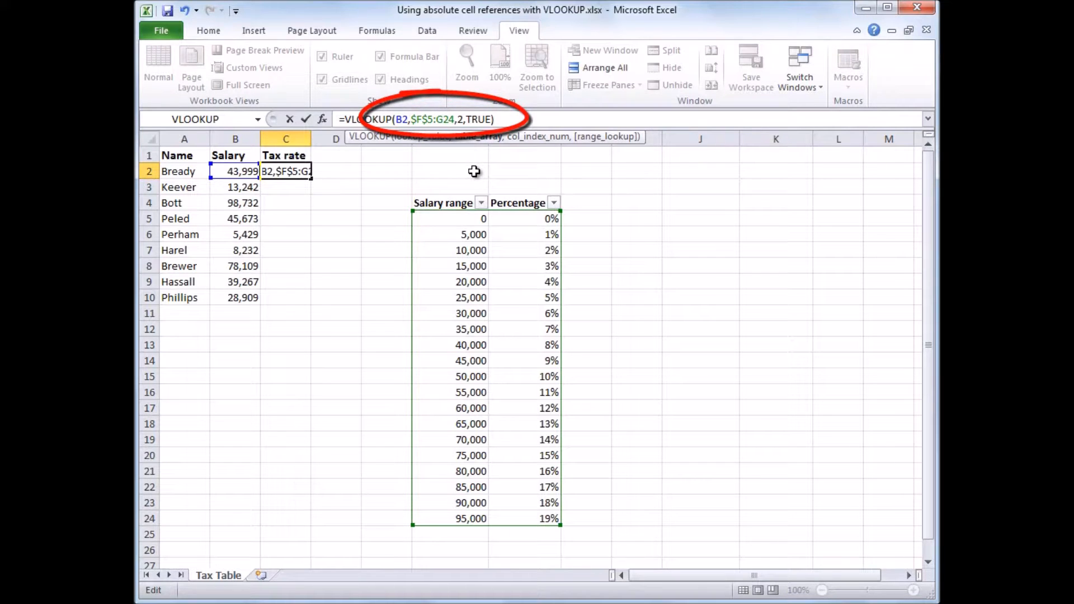
key(F4)
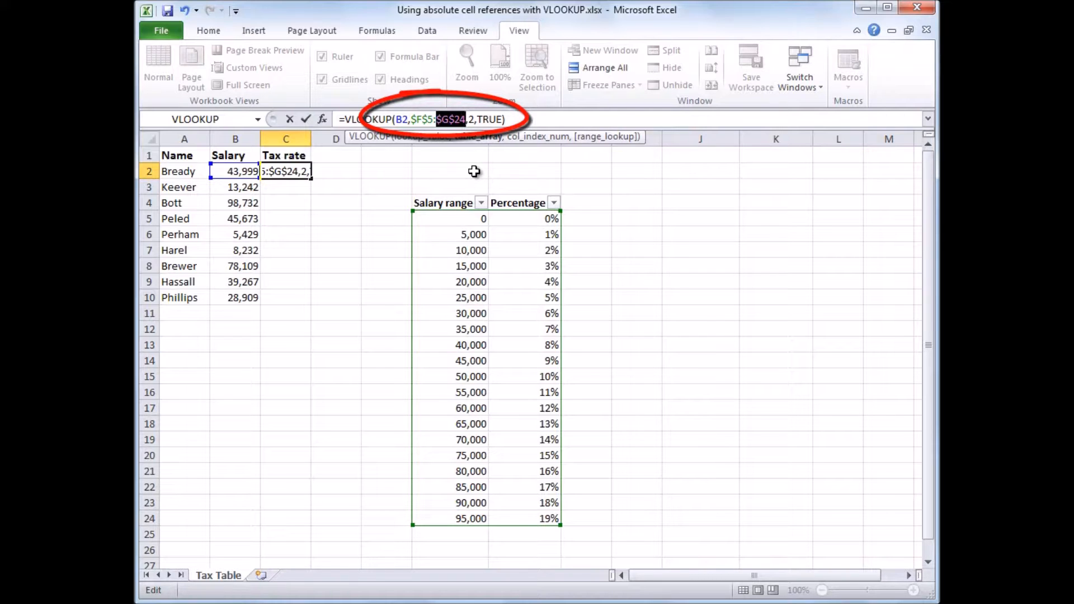
key(Return)
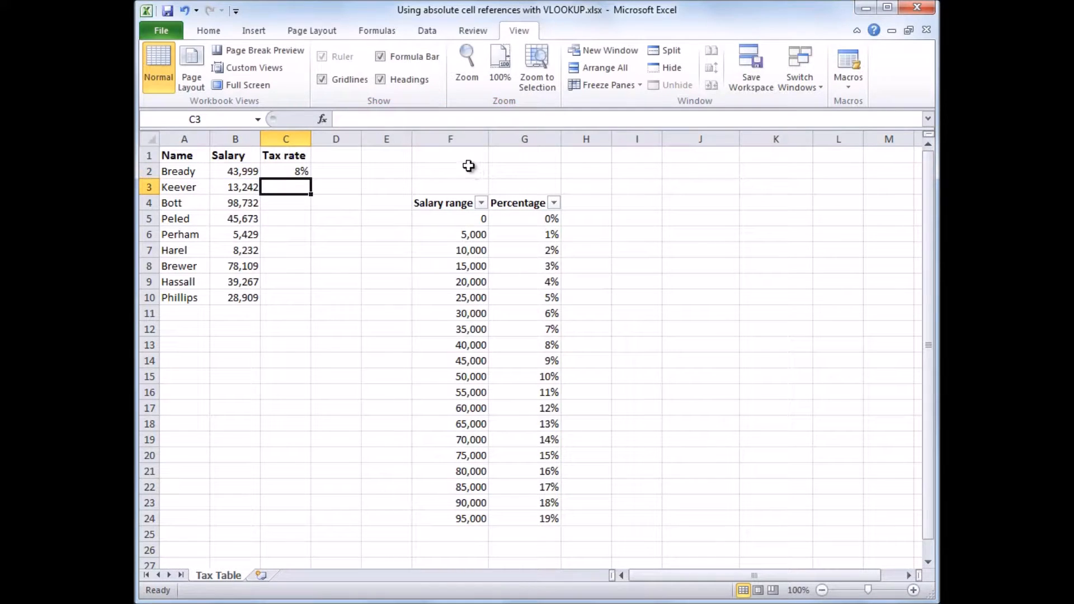
Fill the Tax rate formula from C2 down to C10
click(292, 170)
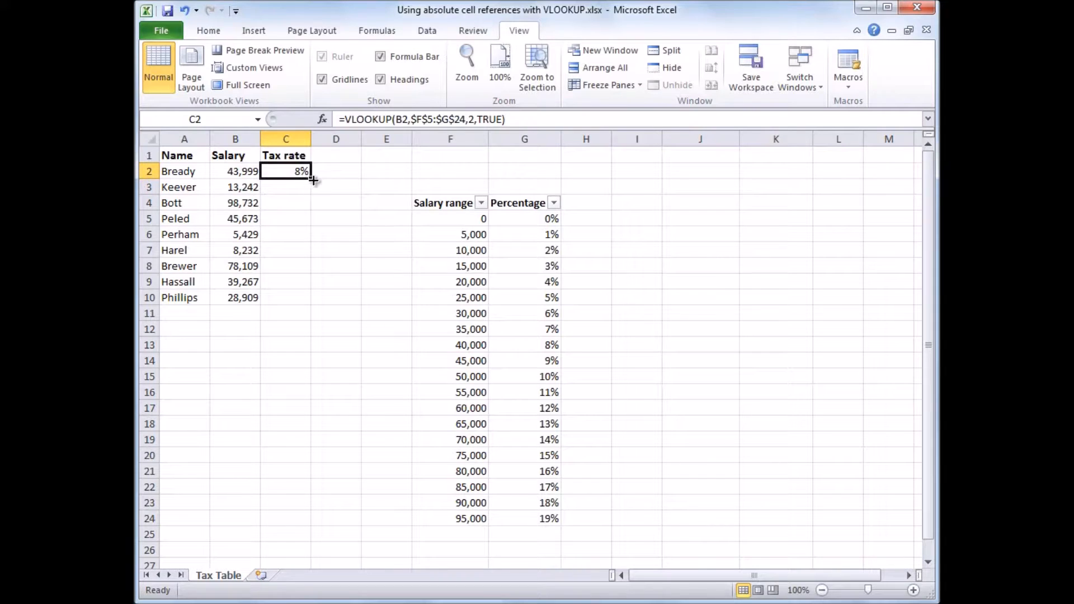
drag(312, 178, 306, 304)
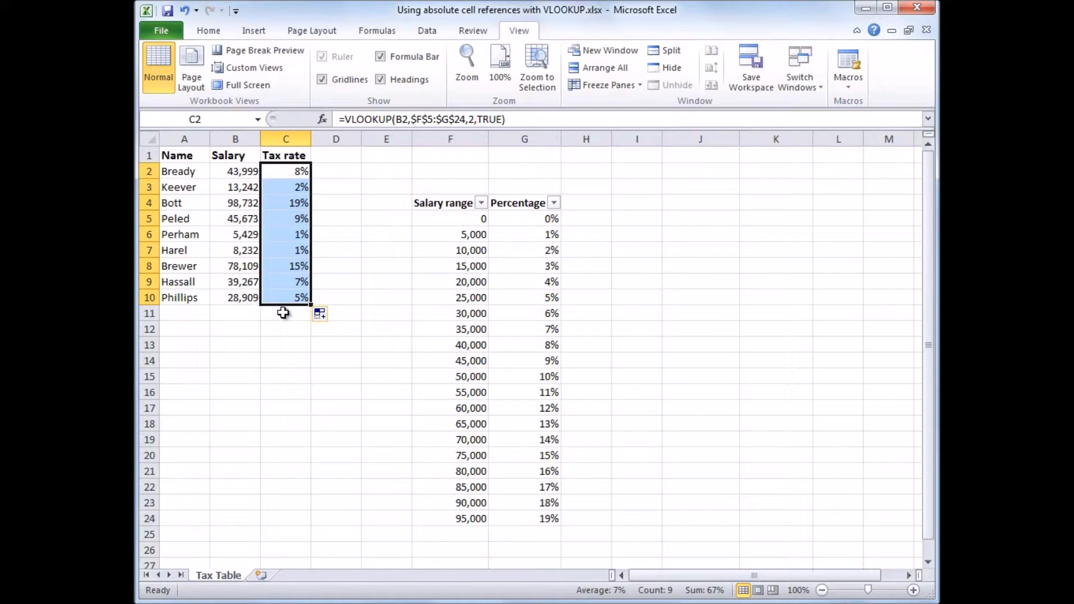
click(297, 300)
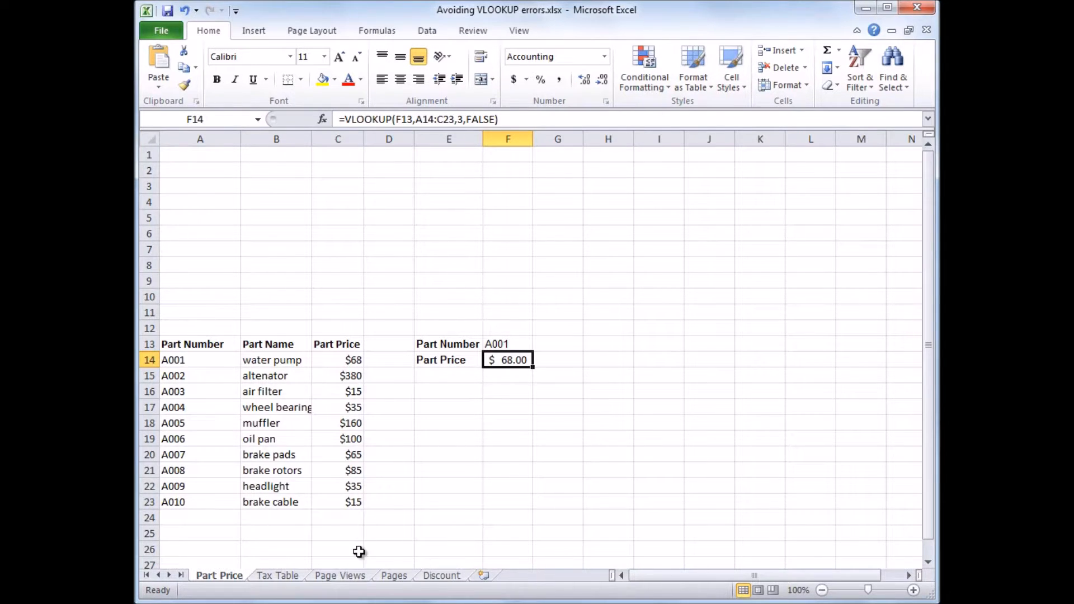
Show the Discount sheet of the Avoiding VLOOKUP errors workbook
click(439, 576)
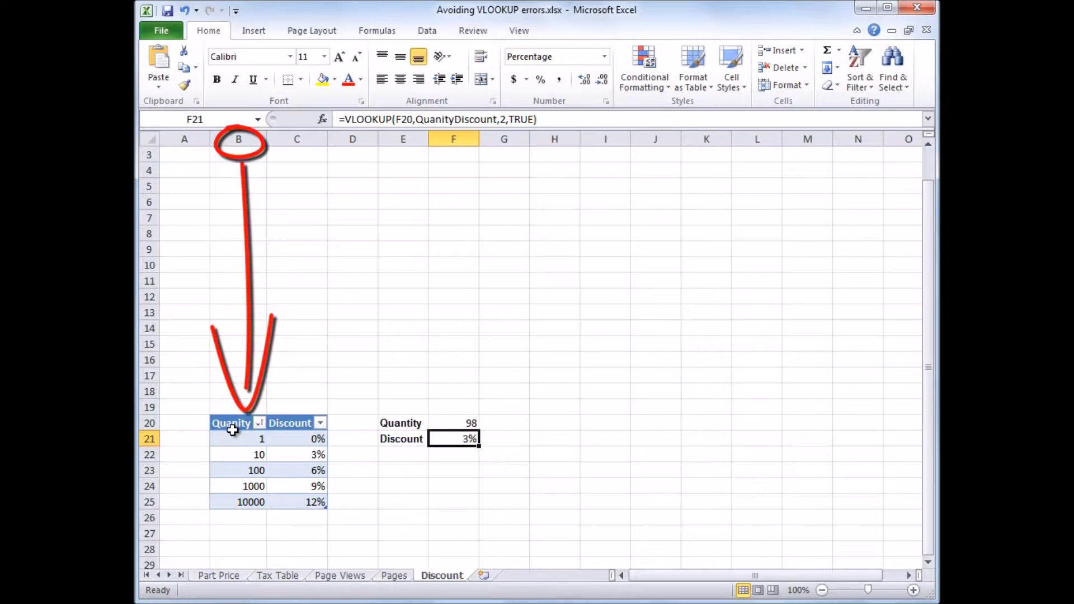
On the Part Price sheet, insert a hyphen into the part number in A14 so it reads A-001
click(229, 580)
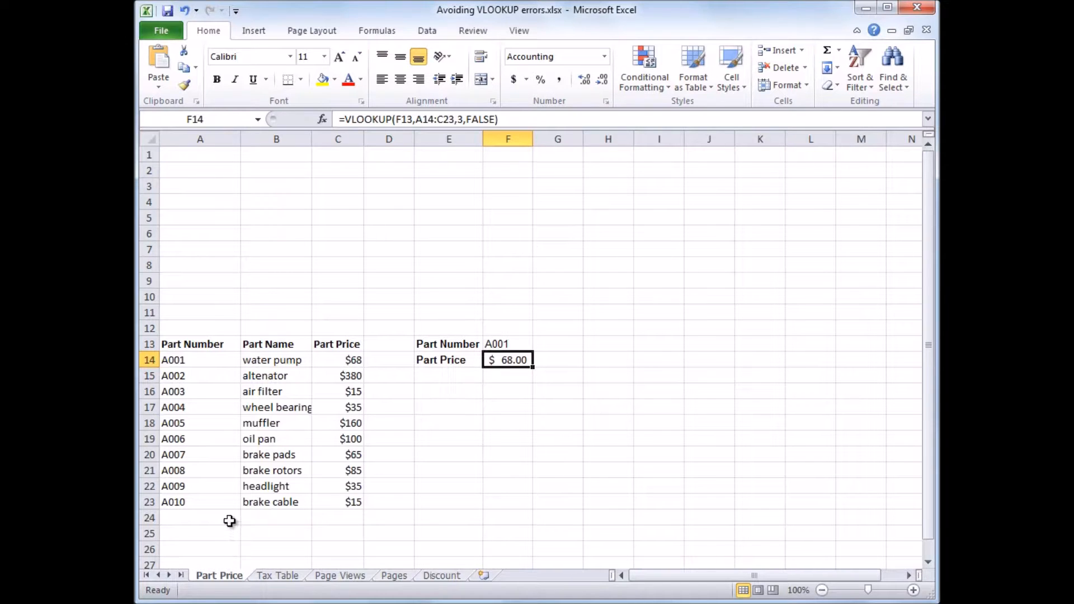
click(169, 359)
click(170, 358)
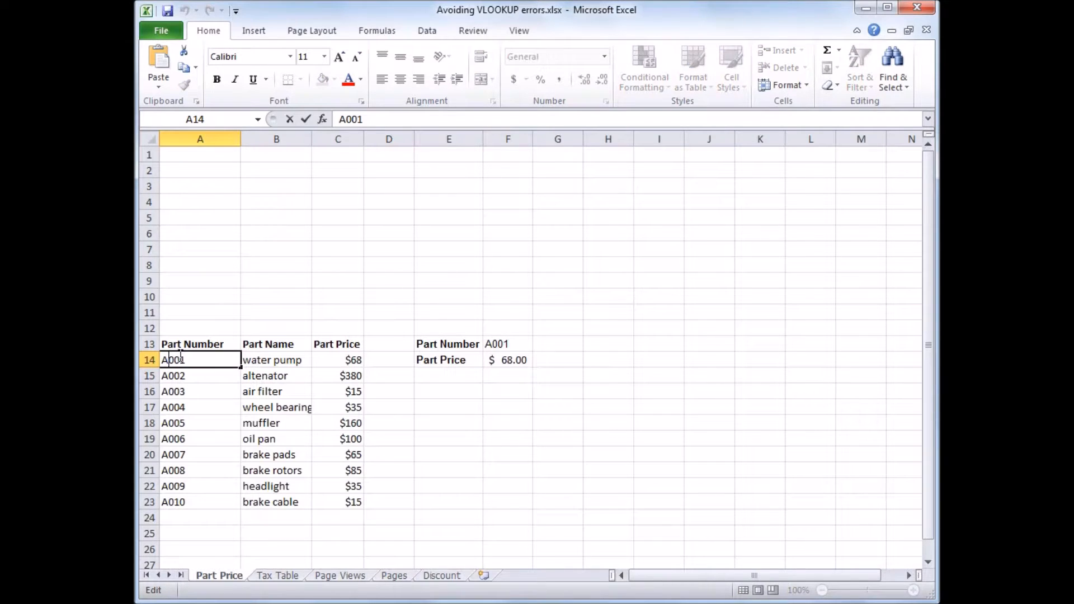
text(-)
key(Return)
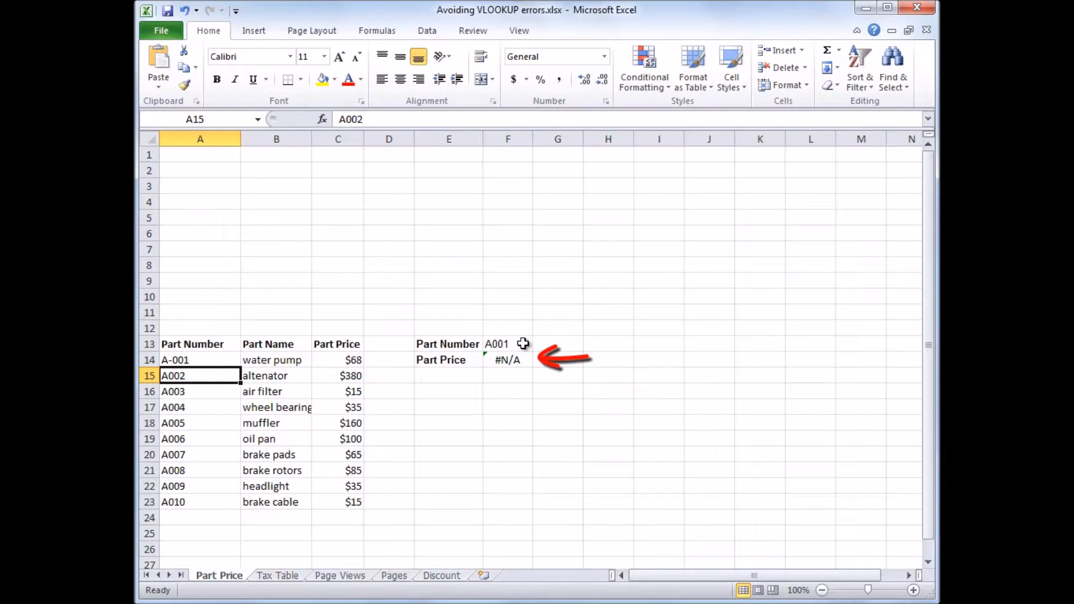
Add a leading space before the part number in A16 and set the lookup part number in F13 to A003
double_click(163, 393)
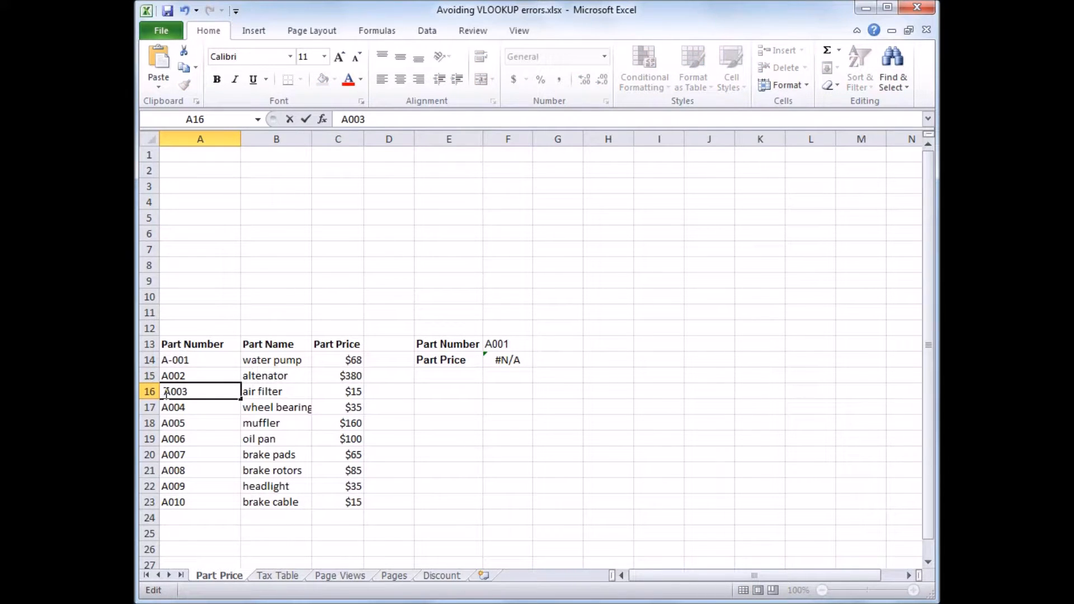
click(509, 344)
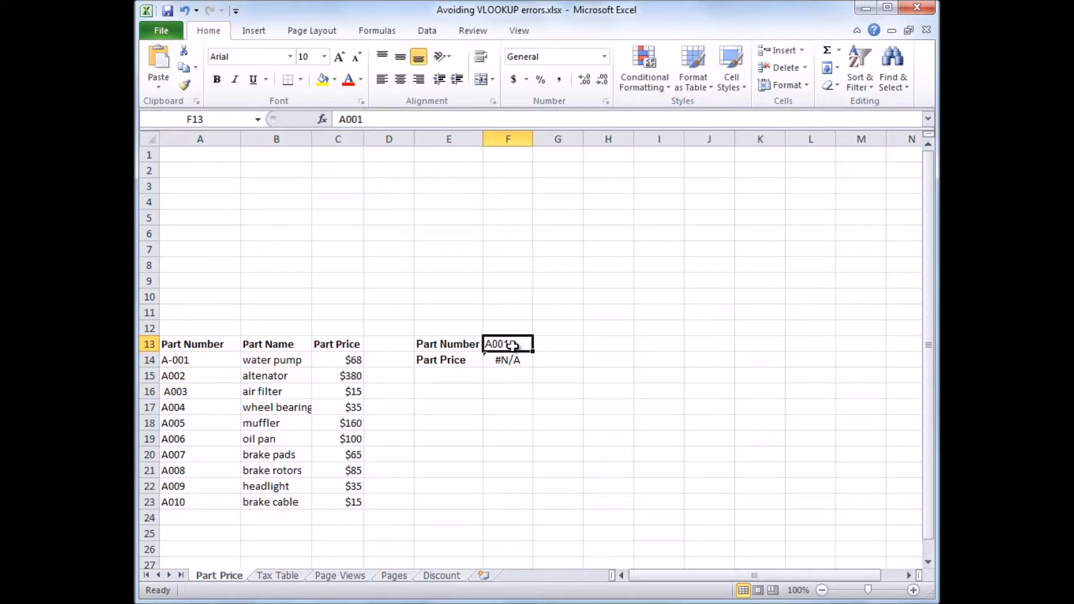
text(A003)
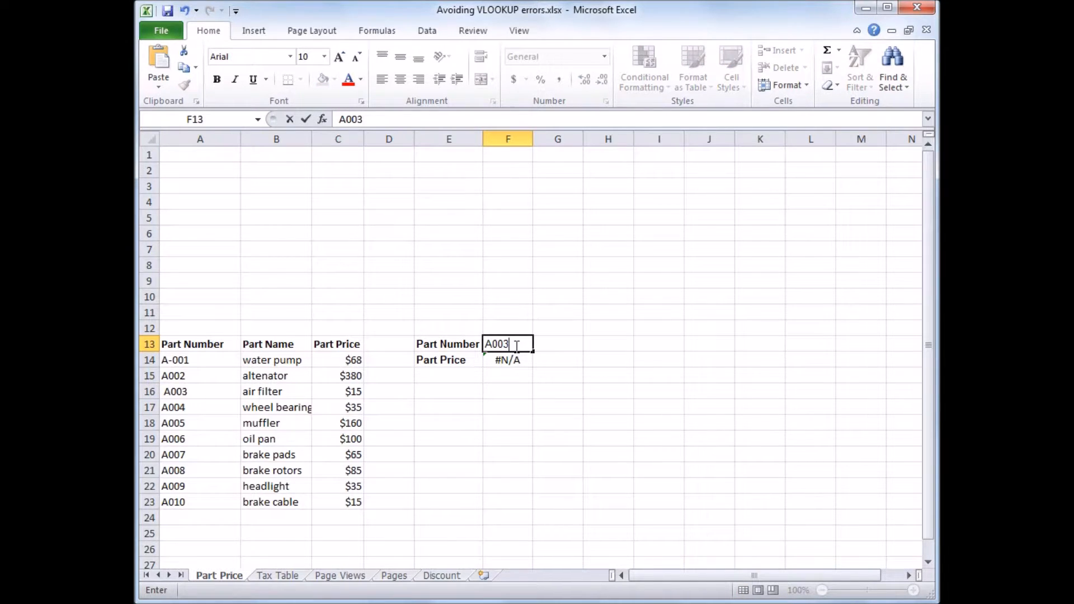
key(Return)
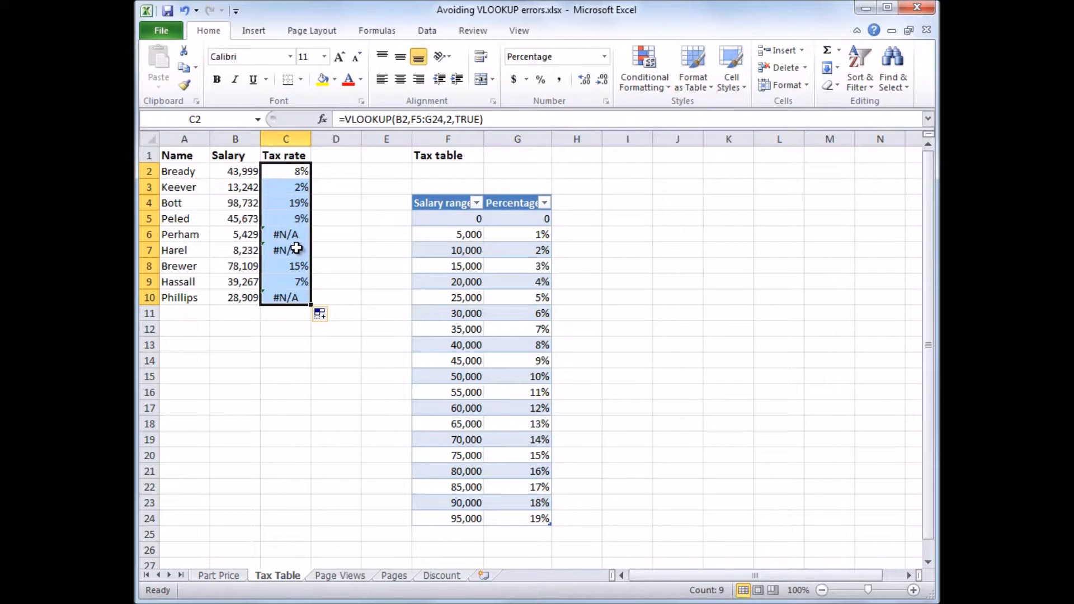
Make the table array in the Tax Table sheet's C2 formula absolute, as $F$5:$G$24
click(289, 173)
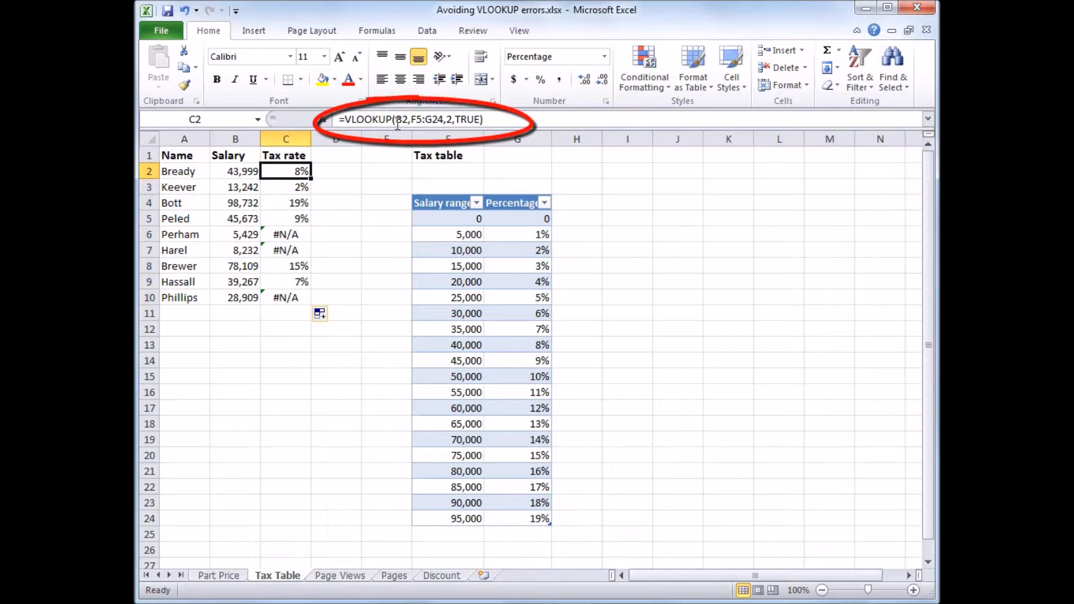
click(421, 119)
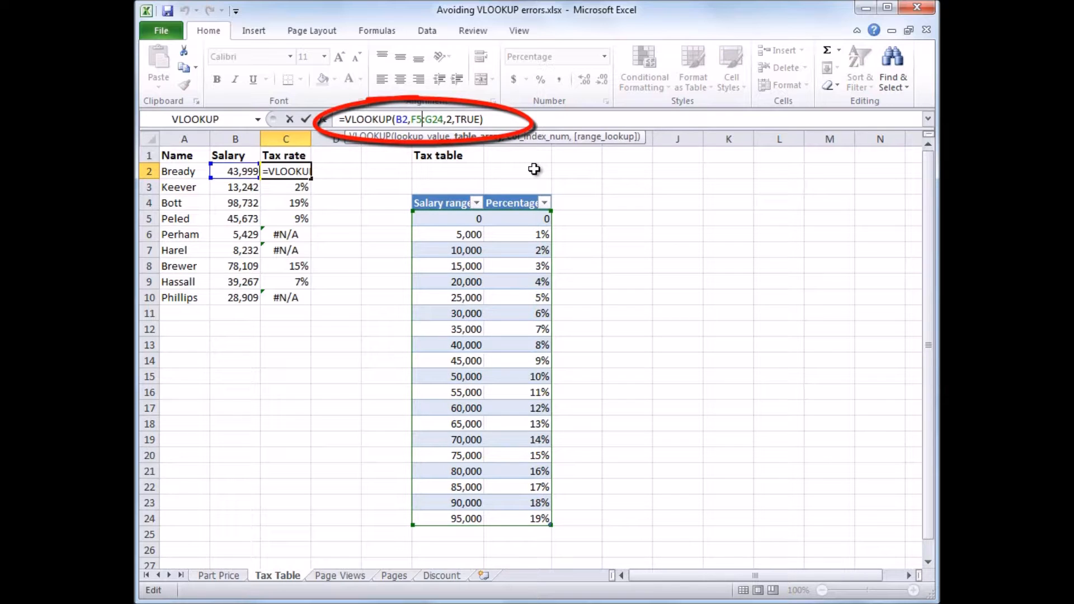
key(F4)
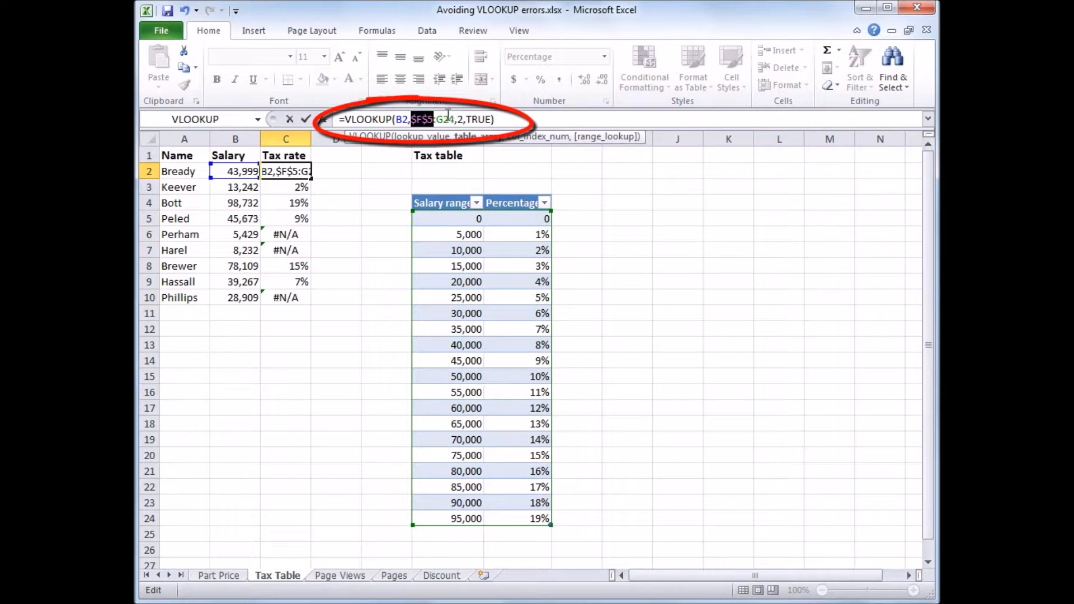
click(445, 119)
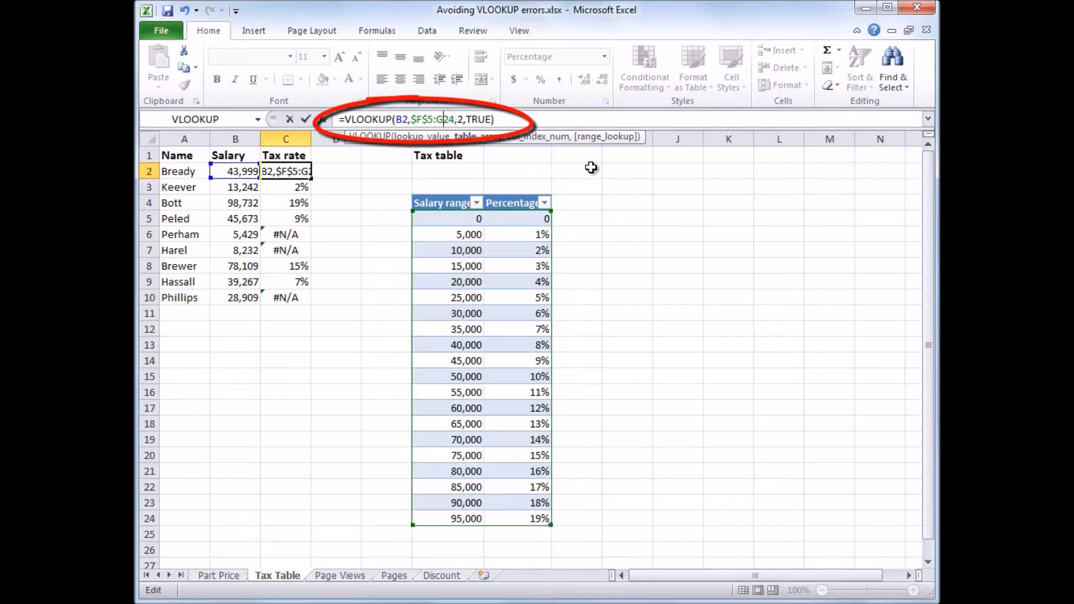
key(F4)
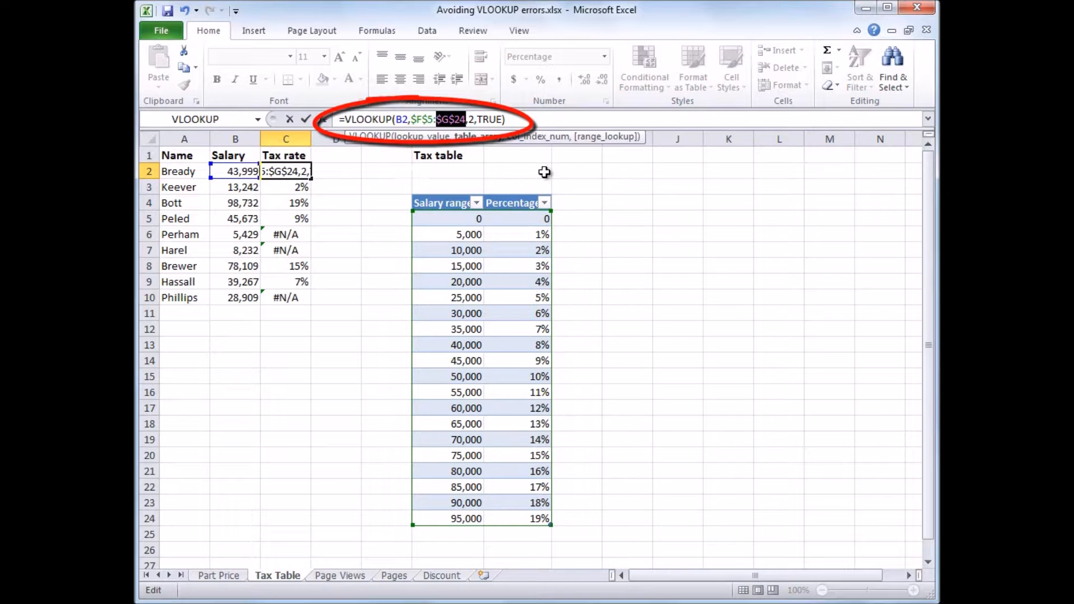
key(Return)
Clear the old Tax rate formulas in C3:C10 and fill the C2 formula down to C10
drag(290, 187, 293, 294)
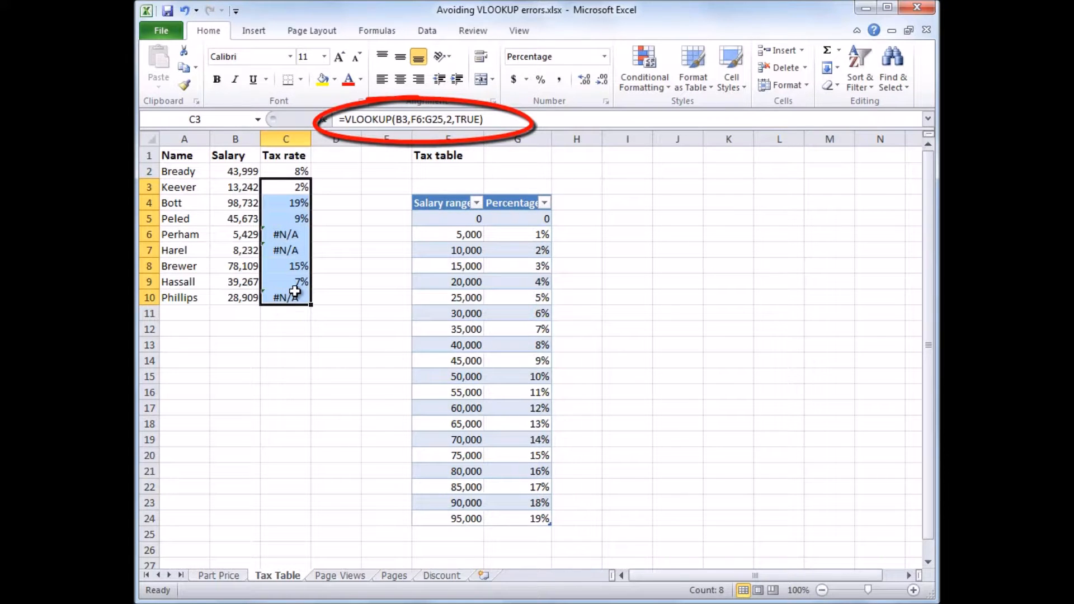
key(Delete)
click(290, 171)
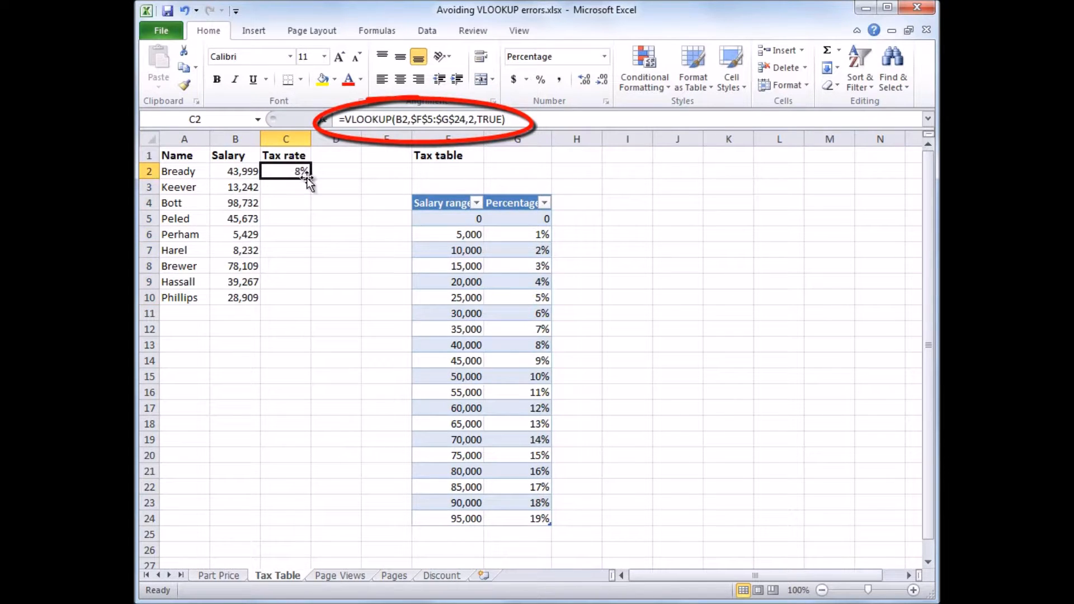
drag(308, 178, 311, 303)
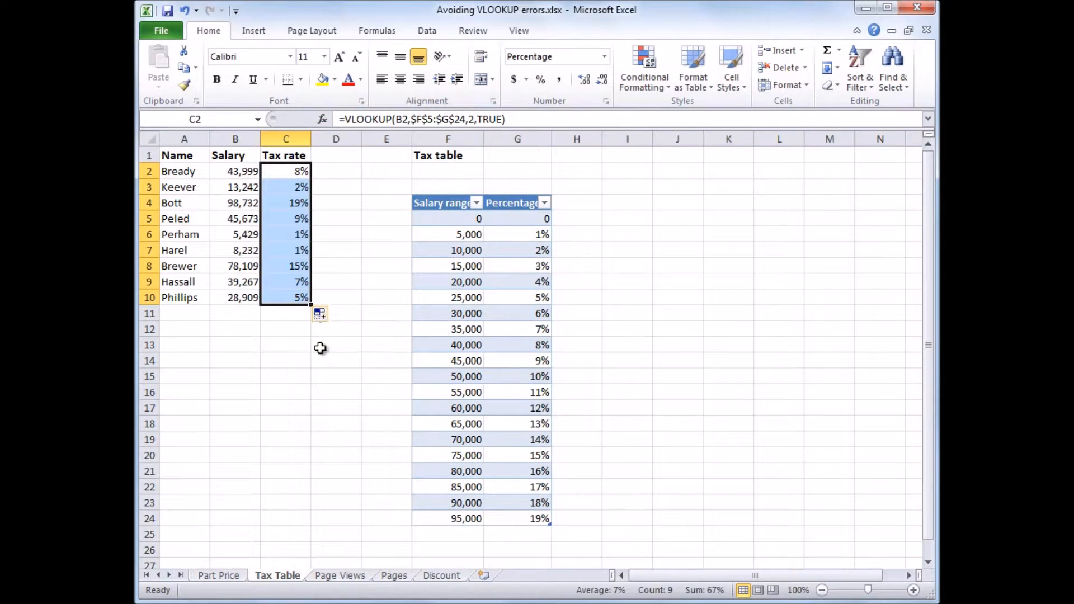
Check the Page Views and Pages sheets, and remove the exclamation mark after Pages in the Page Views F4 formula
click(352, 577)
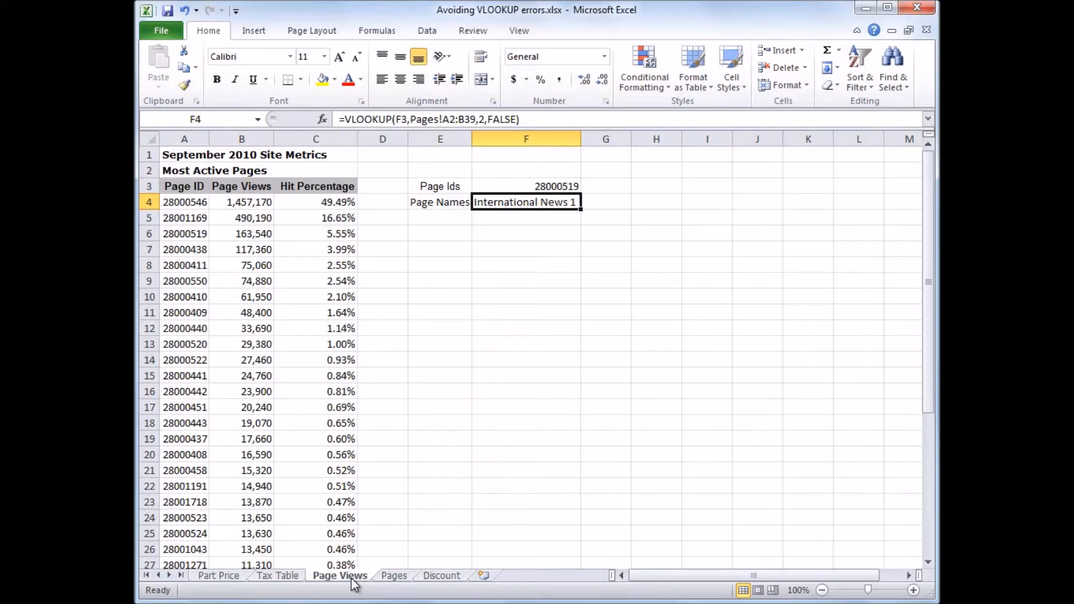
click(394, 579)
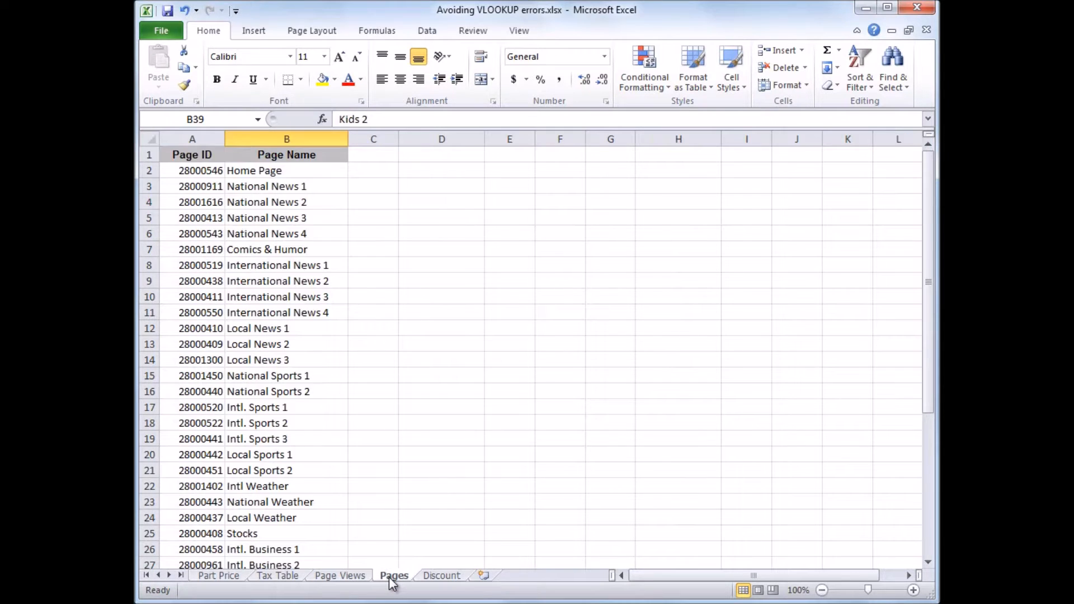
click(354, 576)
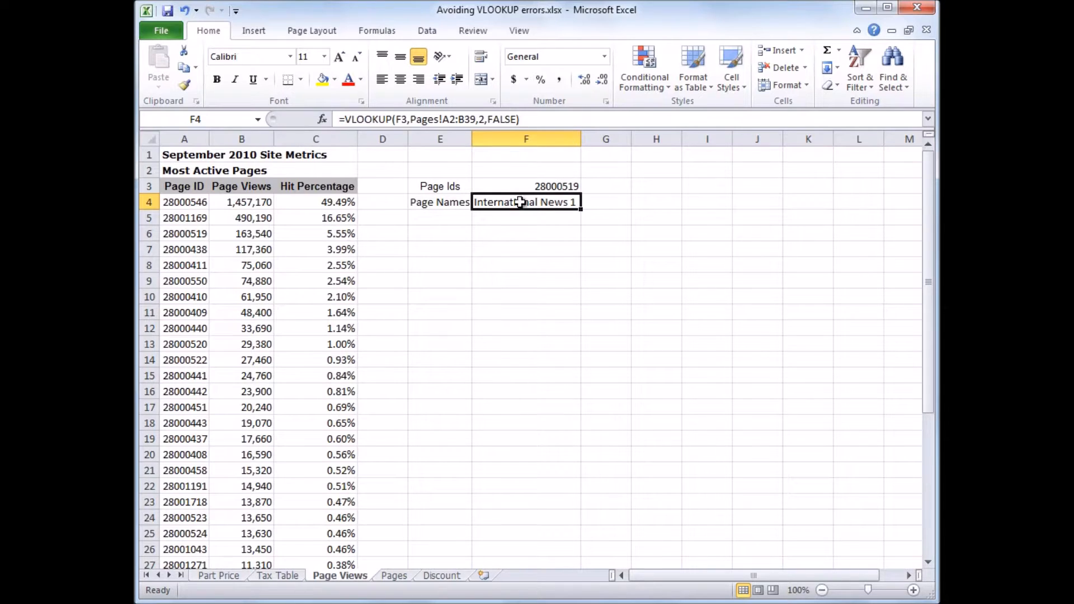
click(442, 119)
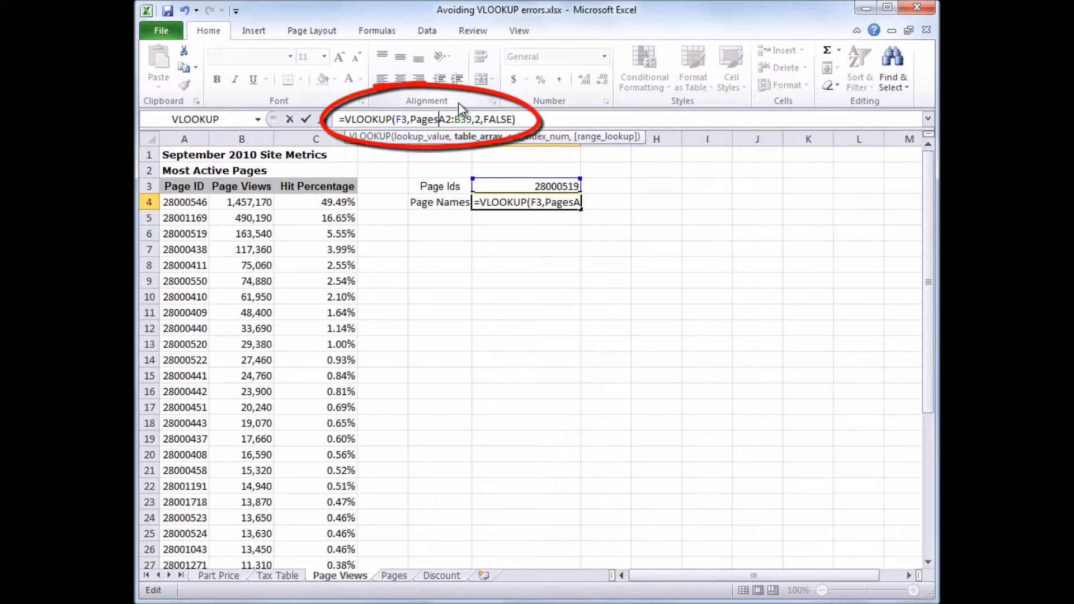
key(Return)
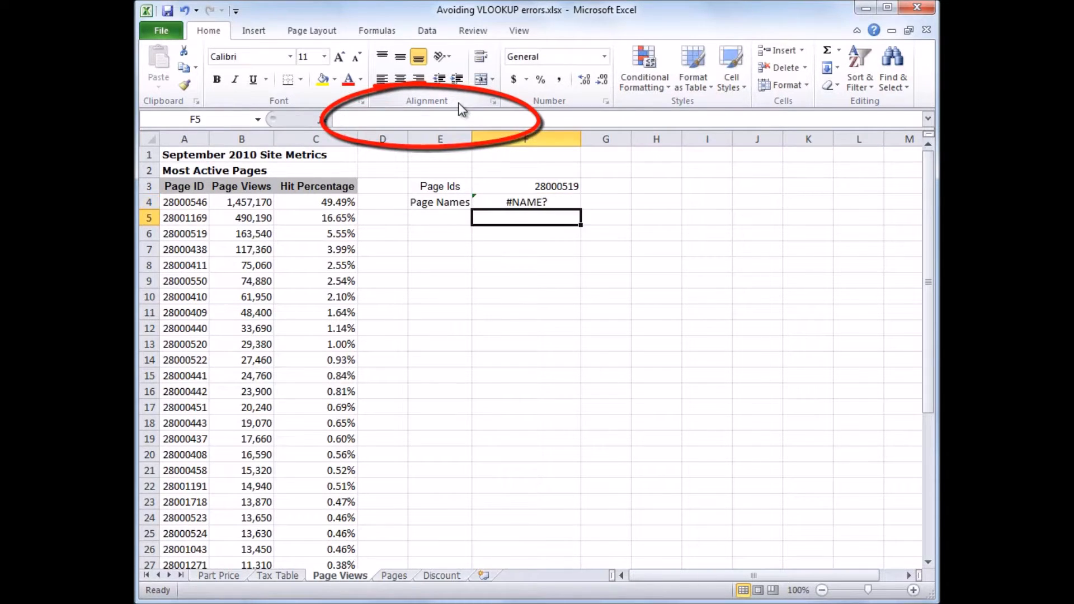
Restore the exclamation mark in the F4 formula so the table array reads Pages!A2:B39
click(500, 200)
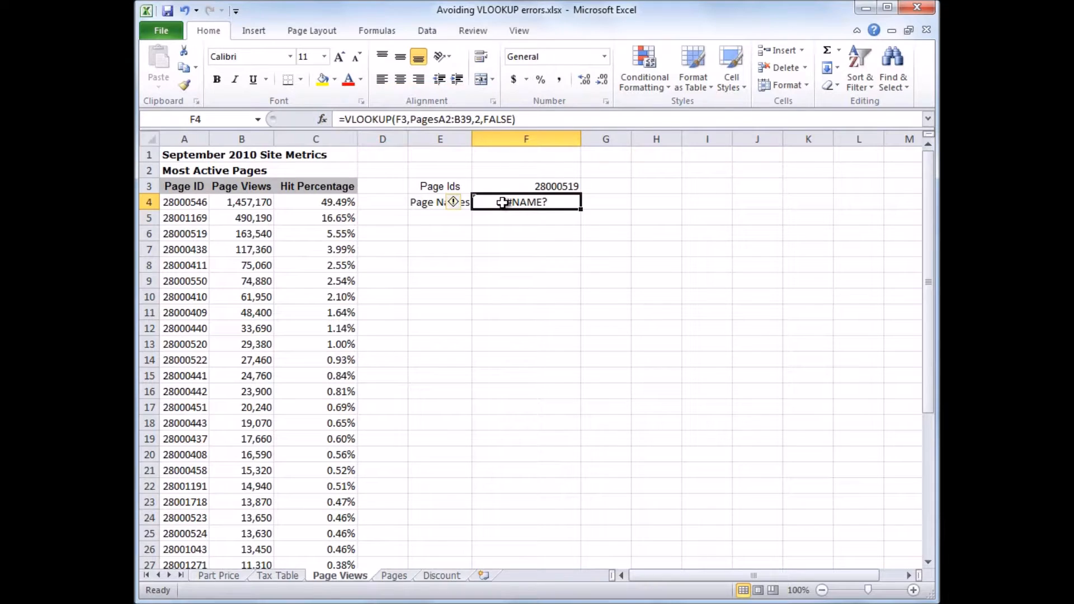
click(440, 119)
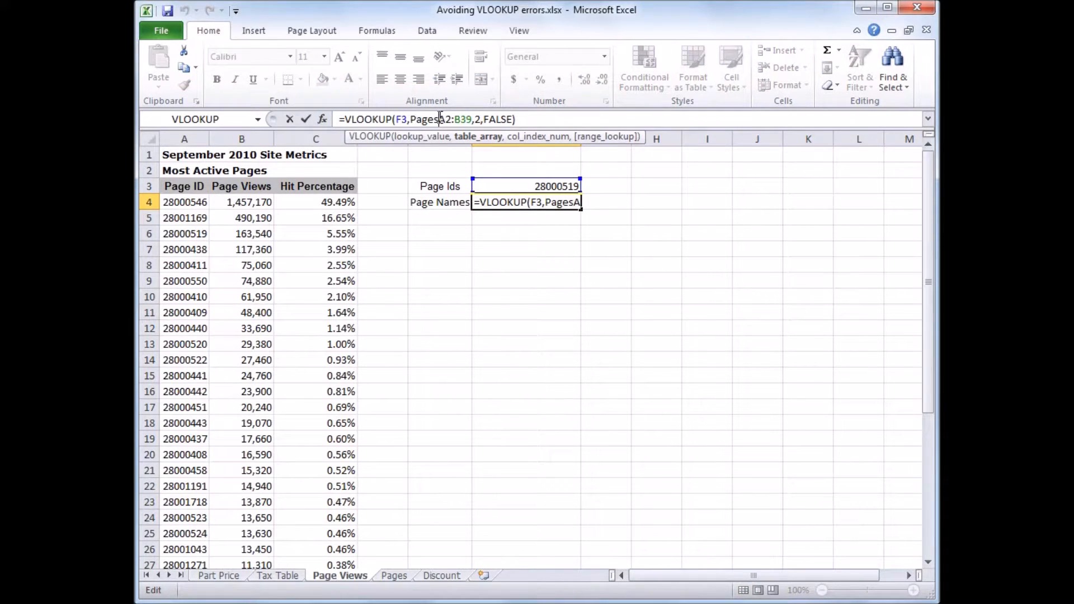
text(!)
key(Return)
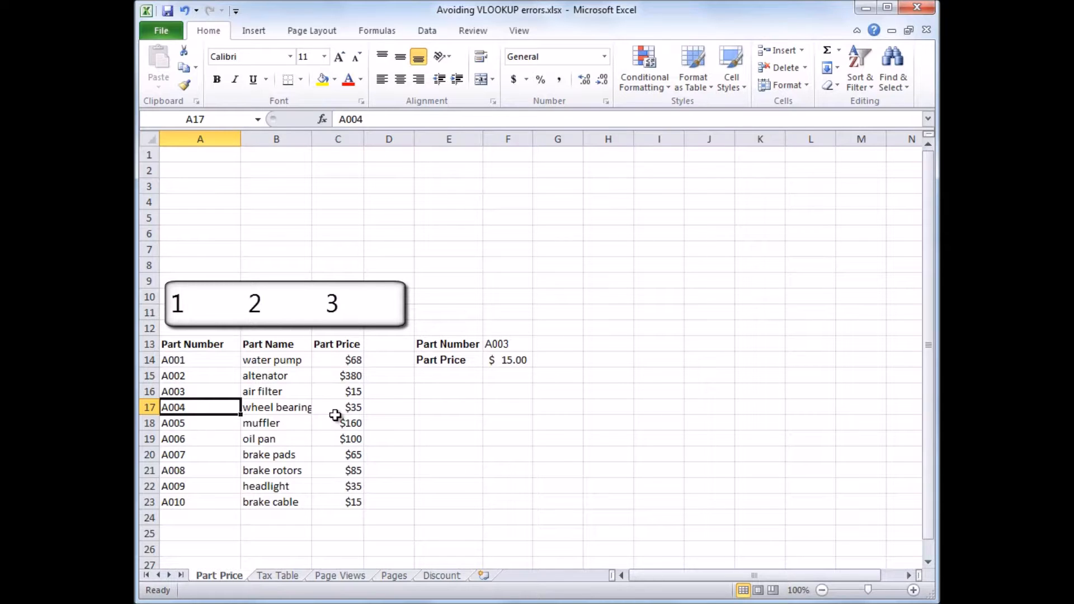
Change the column index in the Part Price sheet's F14 formula to 2
click(497, 361)
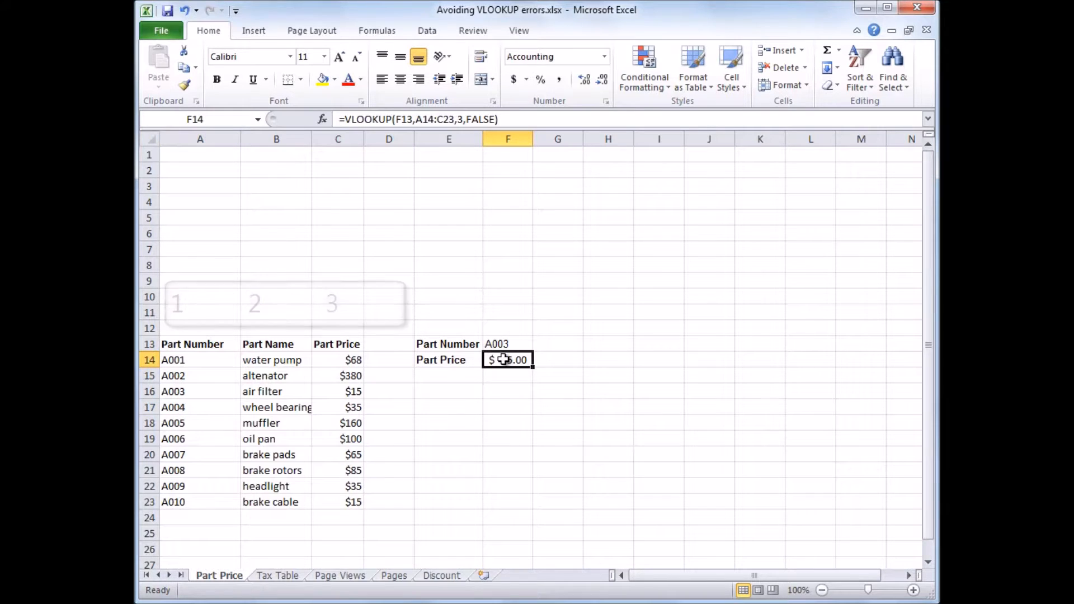
click(465, 119)
key(Left)
key(BackSpace)
text(2)
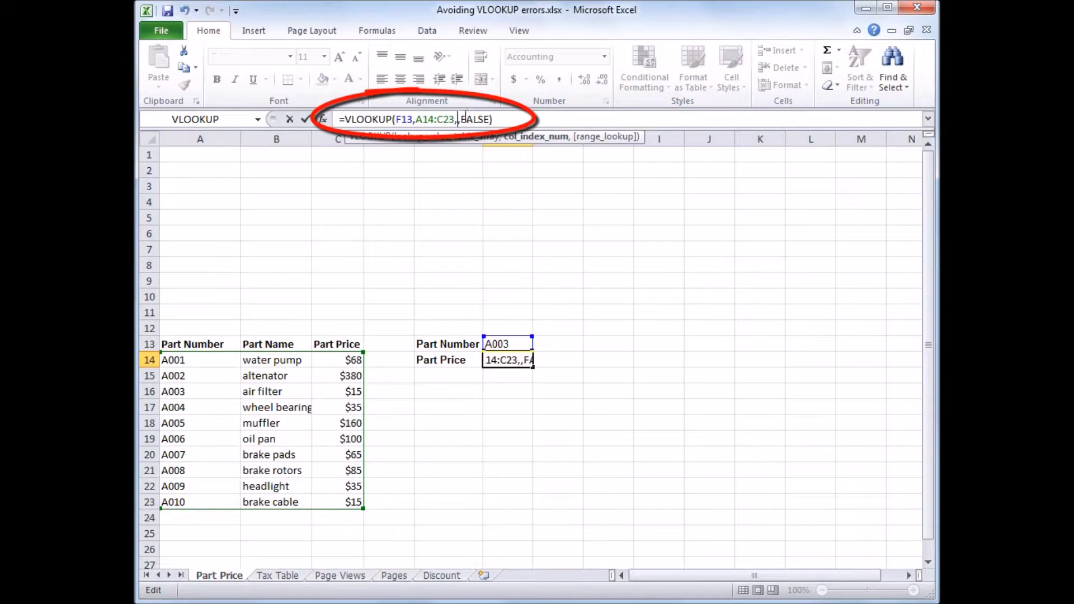
key(Return)
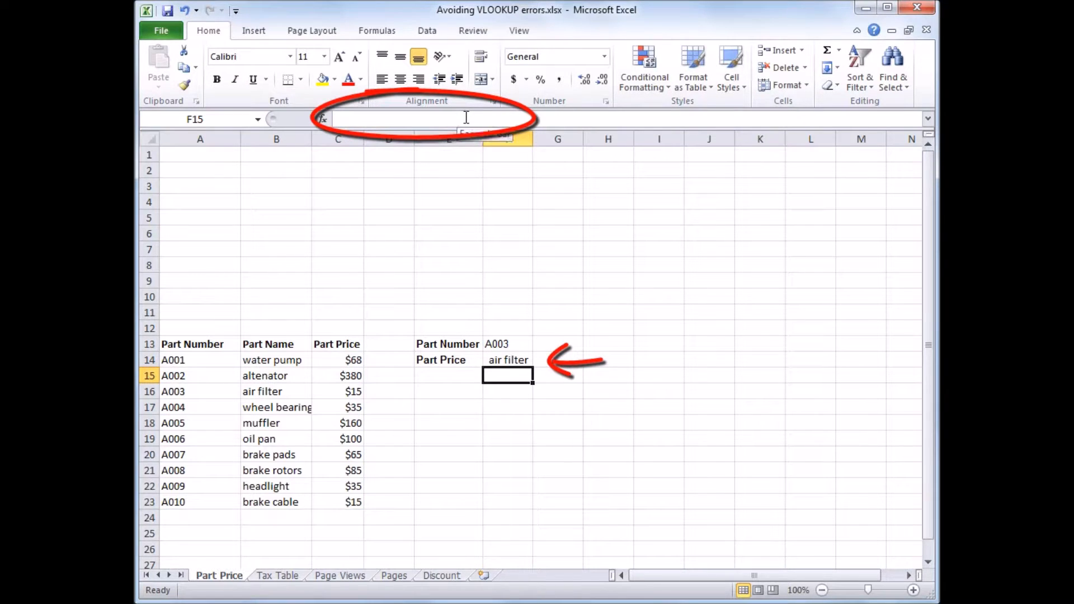
Set the column index in the F14 formula to 4, beyond the columns of the table array
click(512, 363)
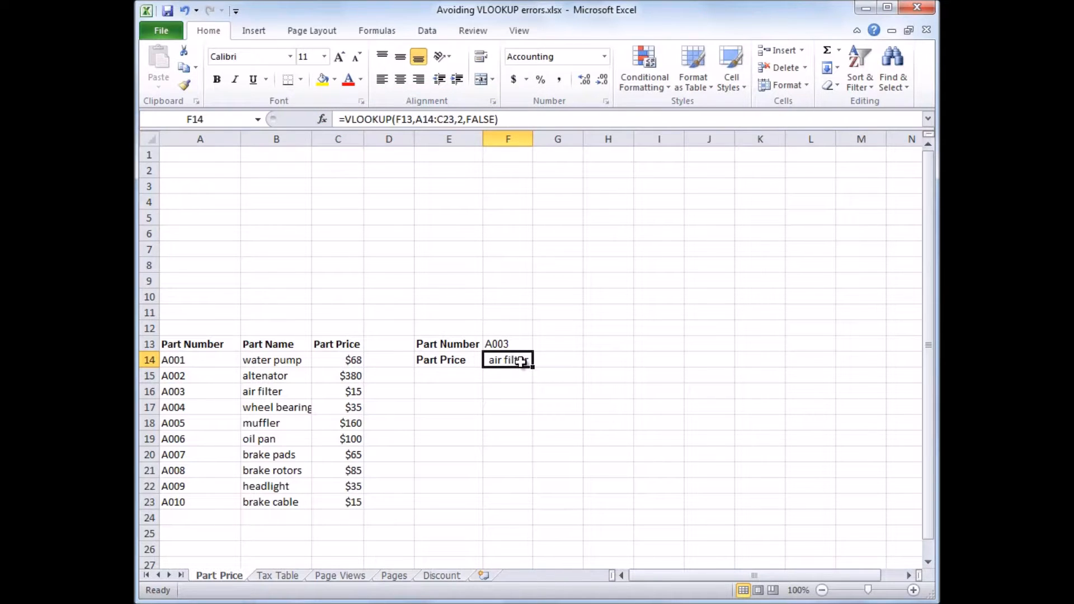
click(462, 119)
key(BackSpace)
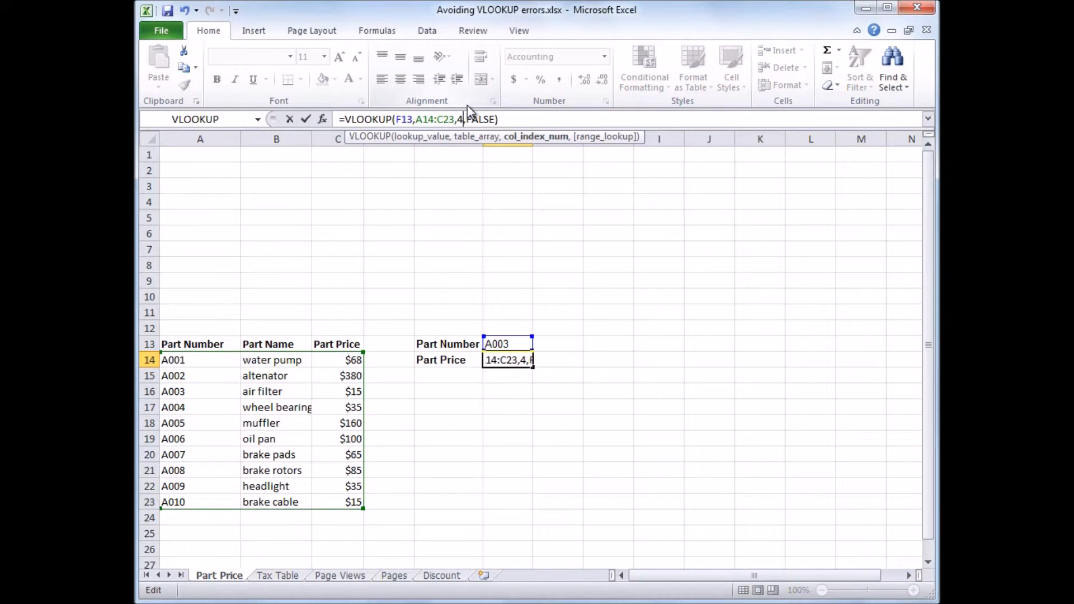
key(Return)
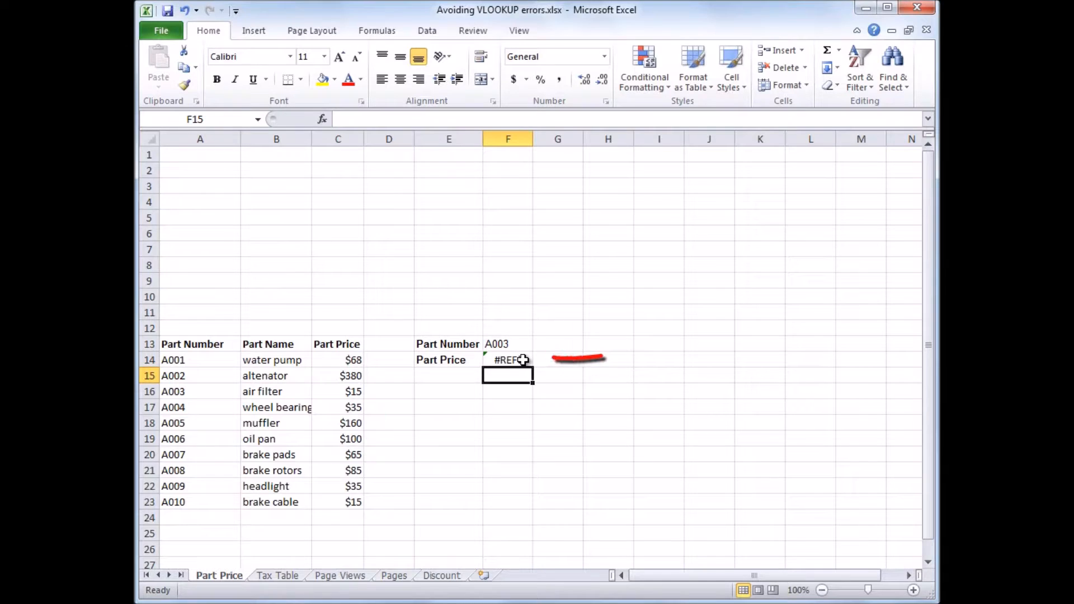
click(509, 360)
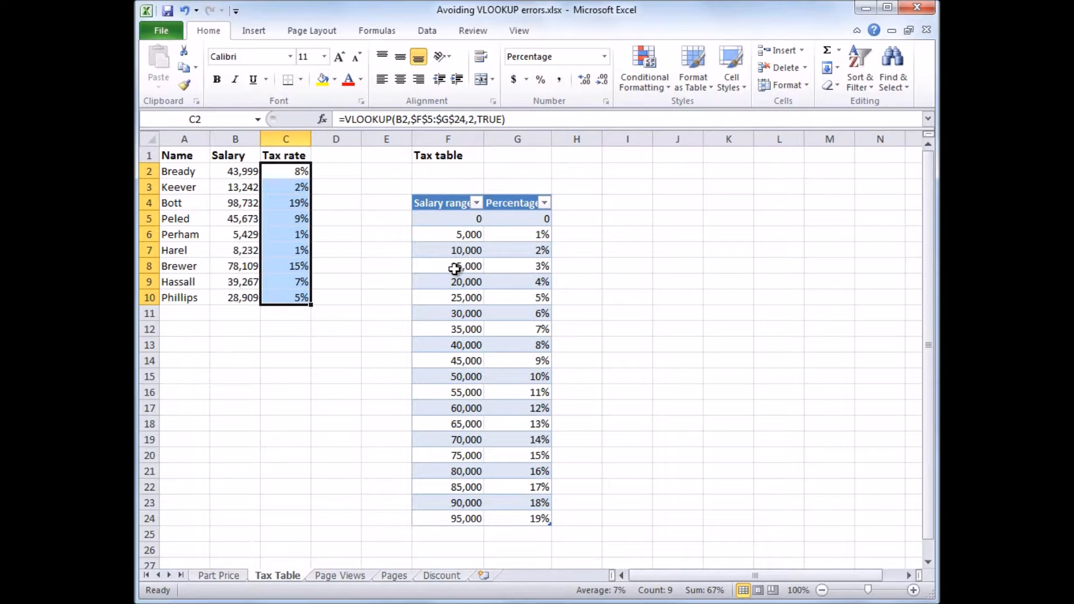
Change the match type in the Tax Table sheet's C2 formula to FALSE and fill it down to C10
click(499, 119)
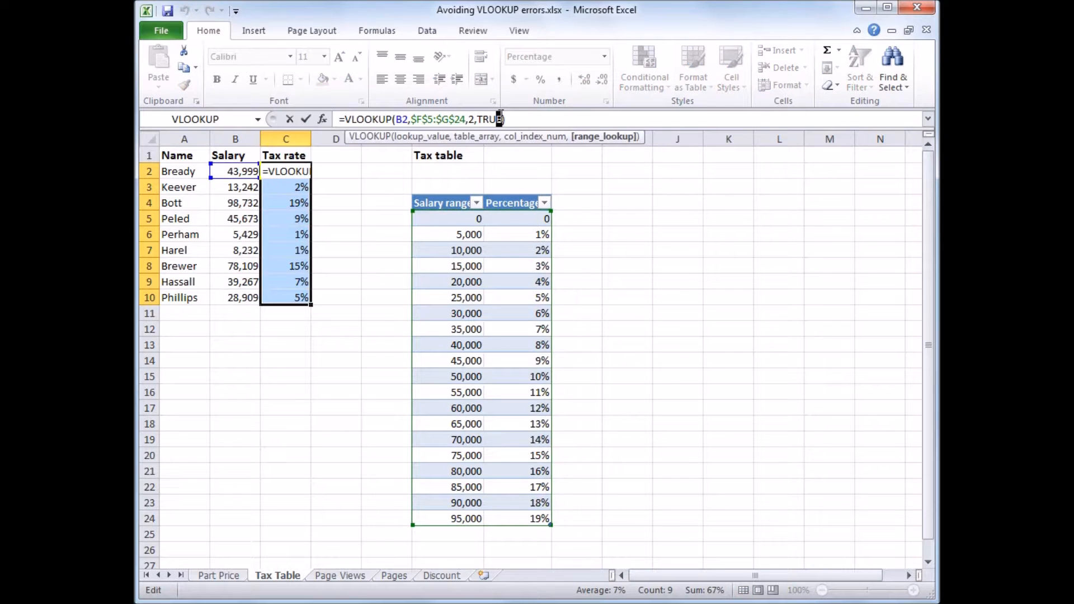
drag(502, 118, 478, 118)
text(FALSE)
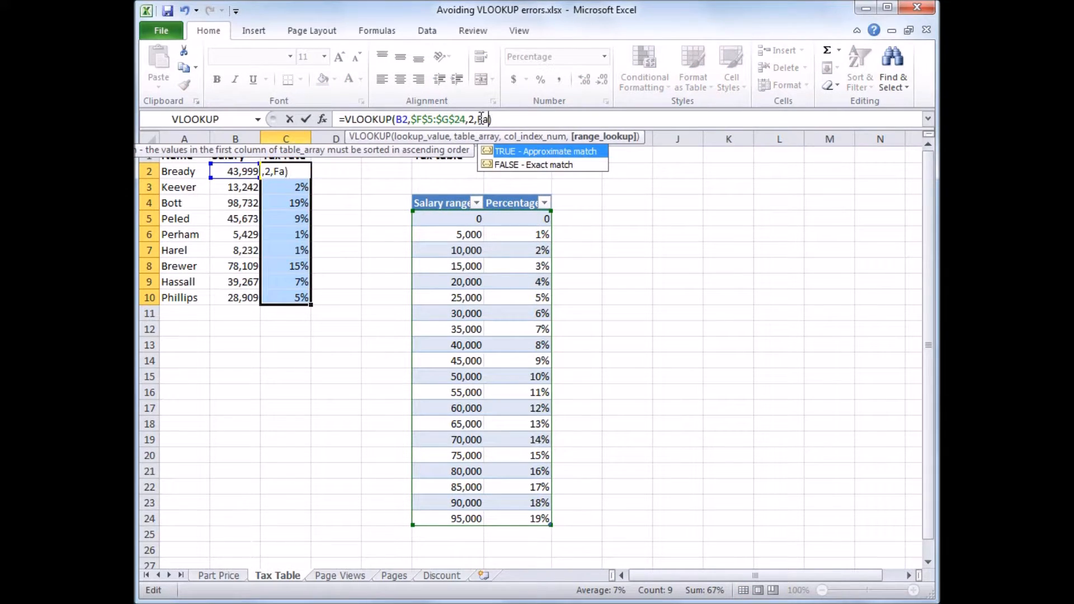
key(Return)
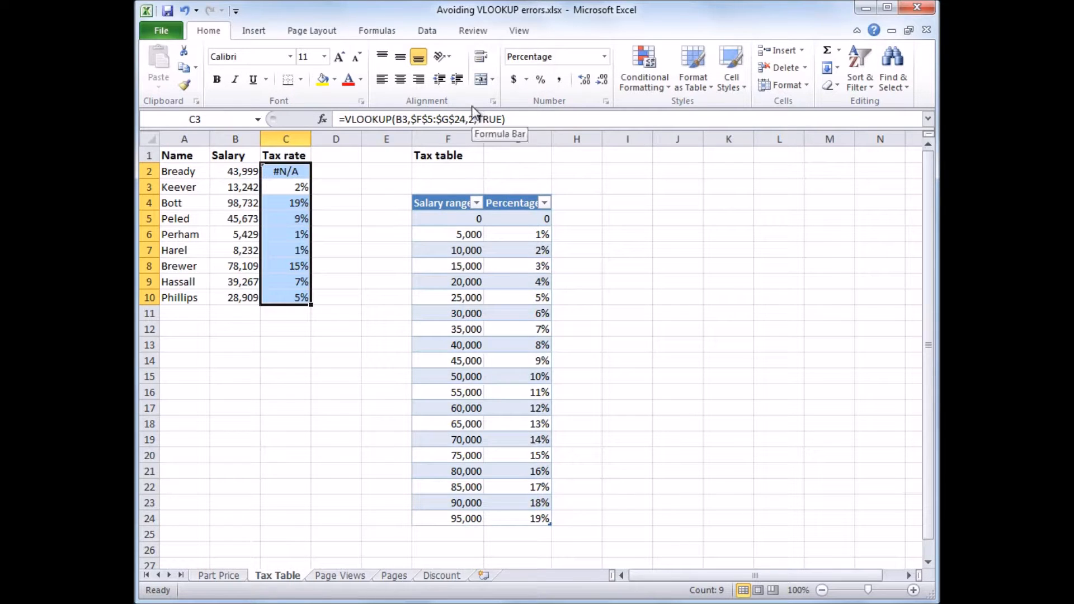
click(284, 171)
drag(312, 182, 312, 301)
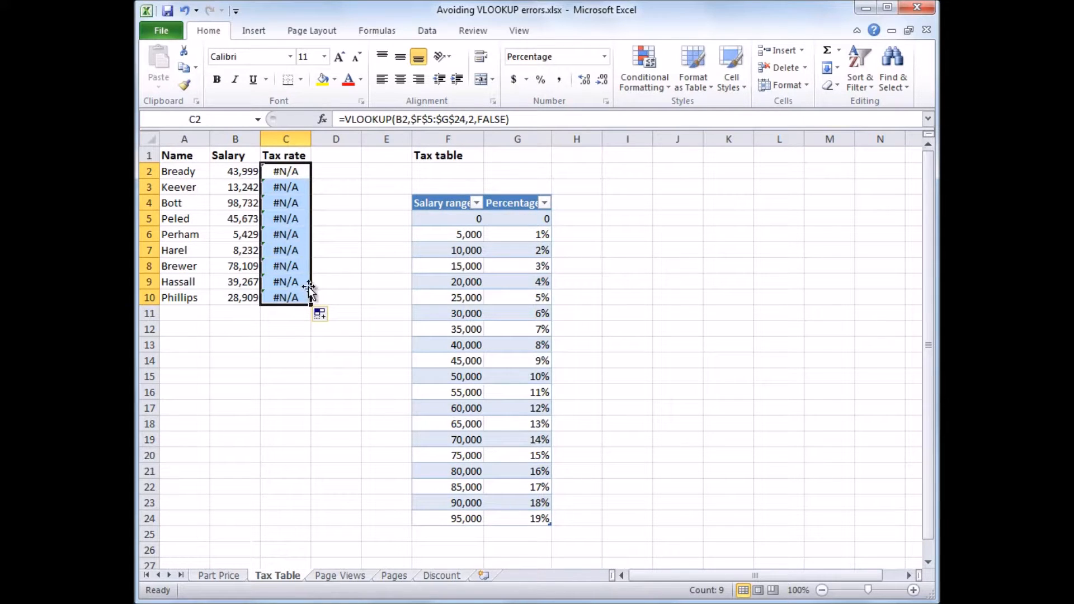
Change the match type in the C2 VLOOKUP formula to TRUE and fill it down to C10
drag(507, 119, 479, 119)
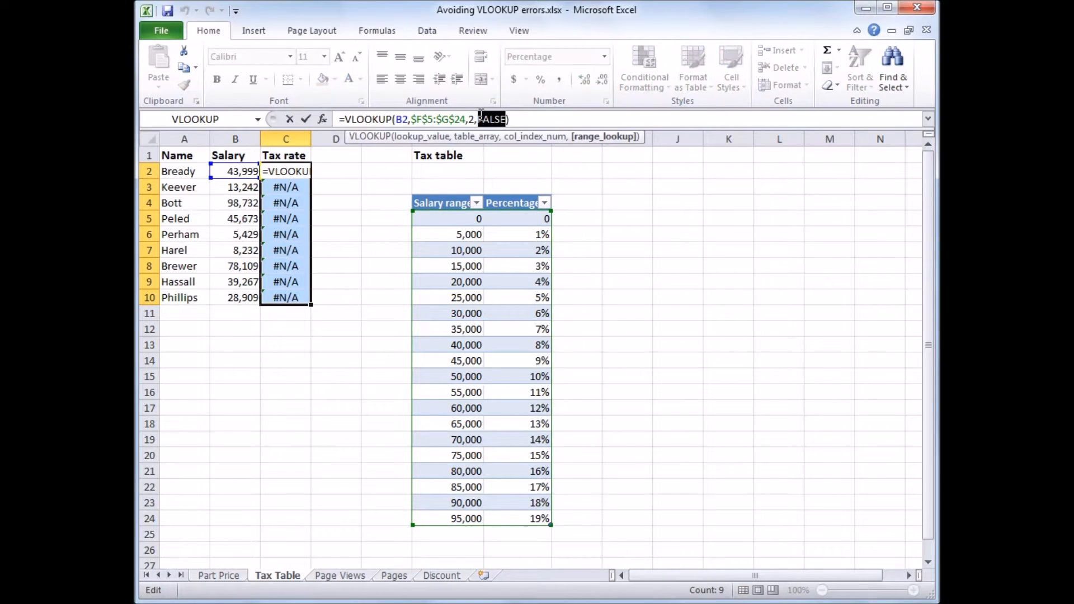
text(True)
key(Return)
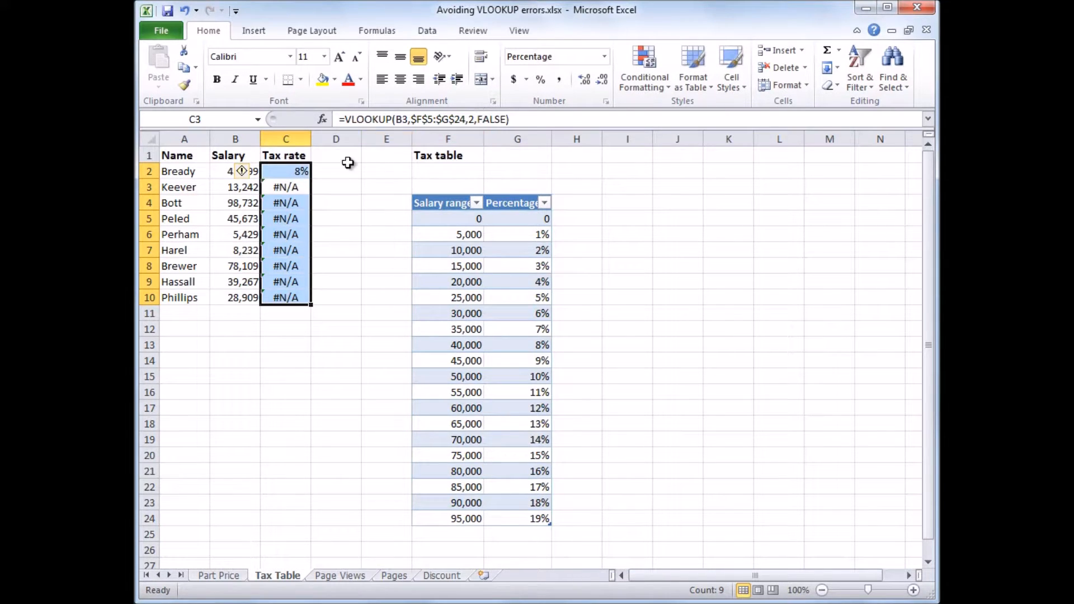
click(302, 171)
drag(311, 179, 304, 299)
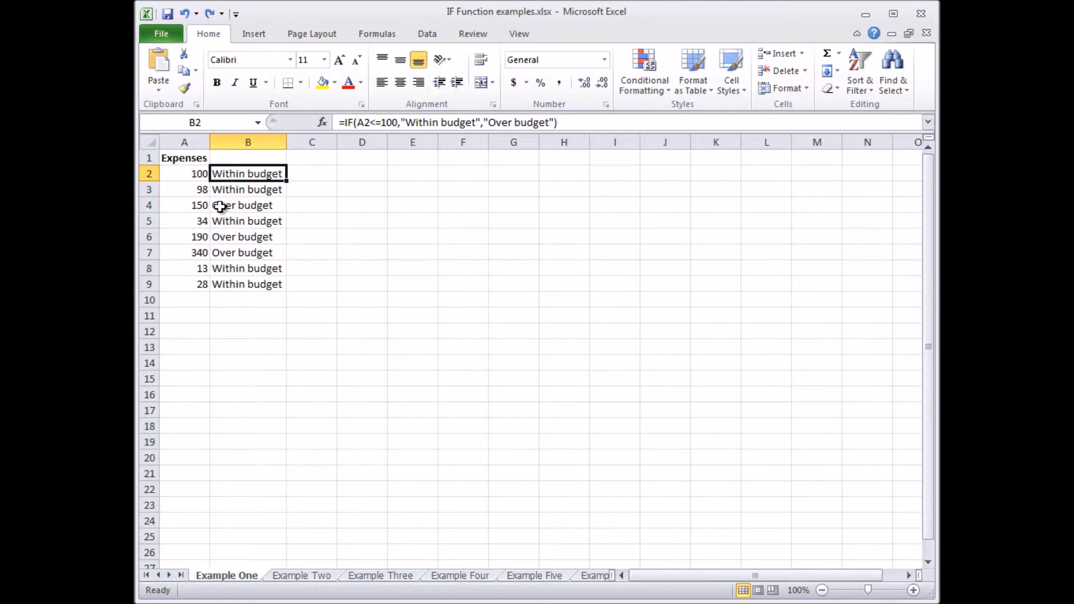
Clear the budget results in B2:B9 of the Example One sheet and insert an IF function in B2
drag(245, 174, 244, 289)
key(Delete)
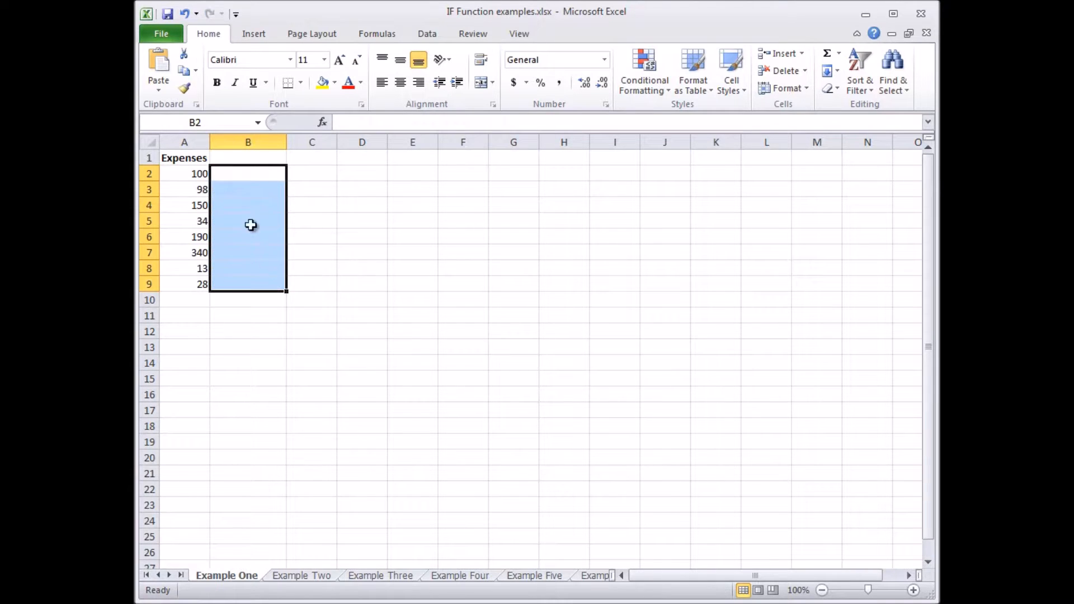
click(249, 177)
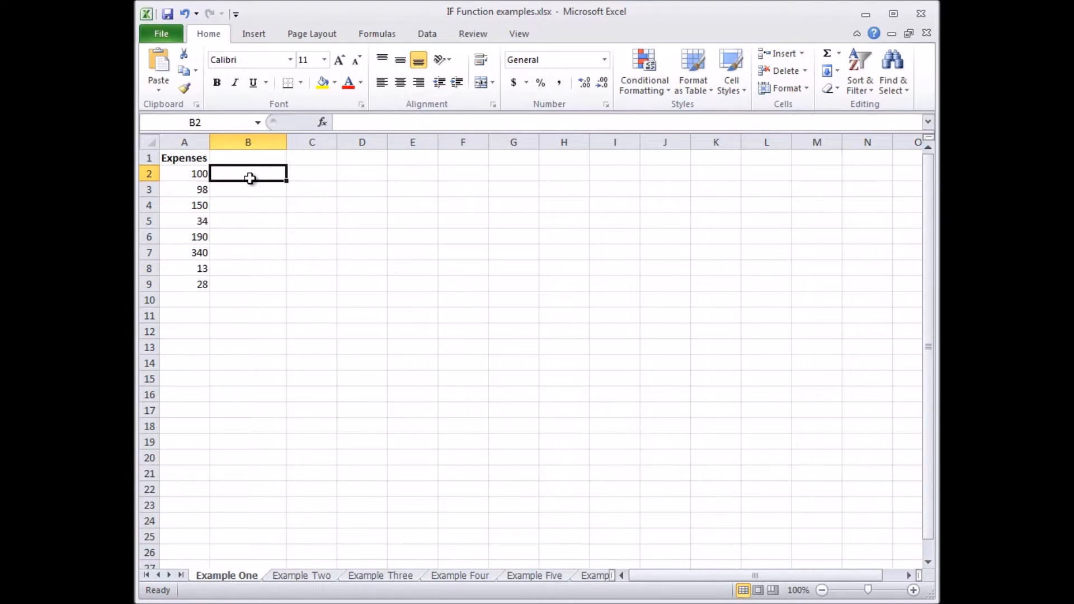
click(323, 123)
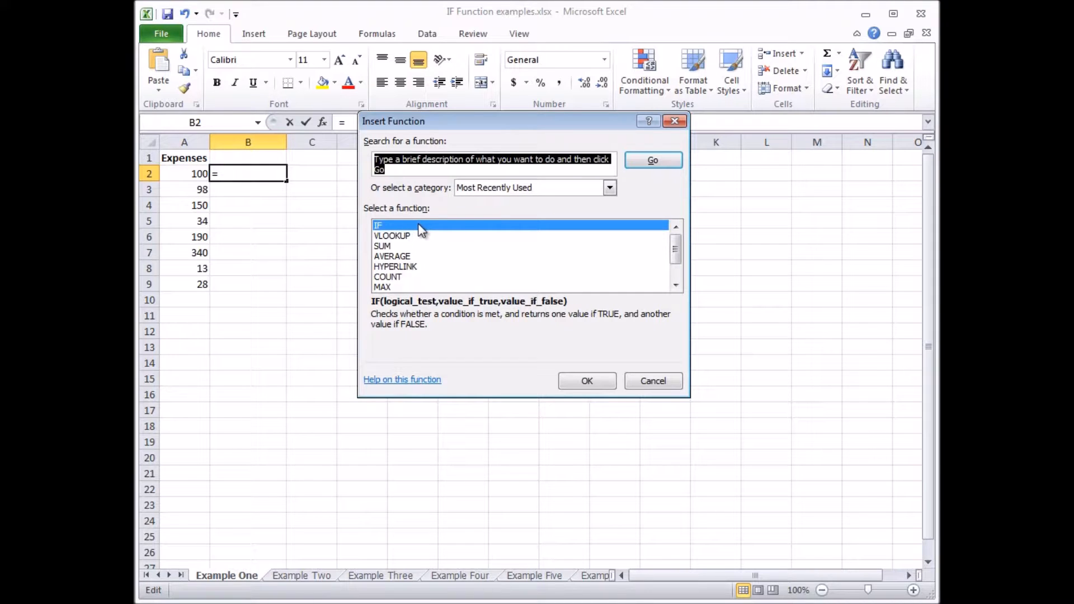
click(586, 380)
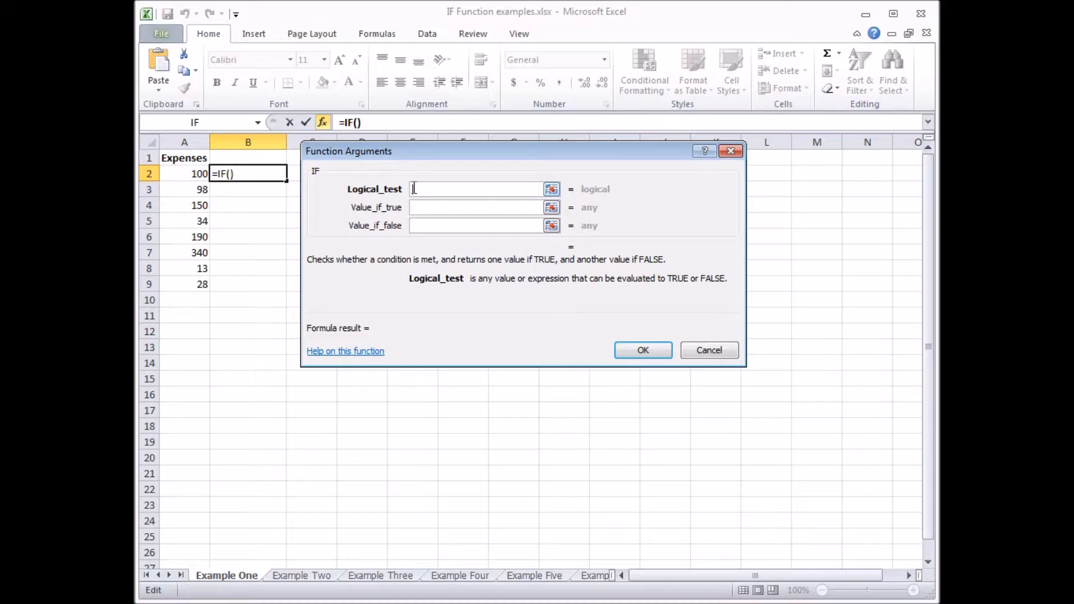
Set the logical test of the B2 IF function to A2<=100
text(A2)
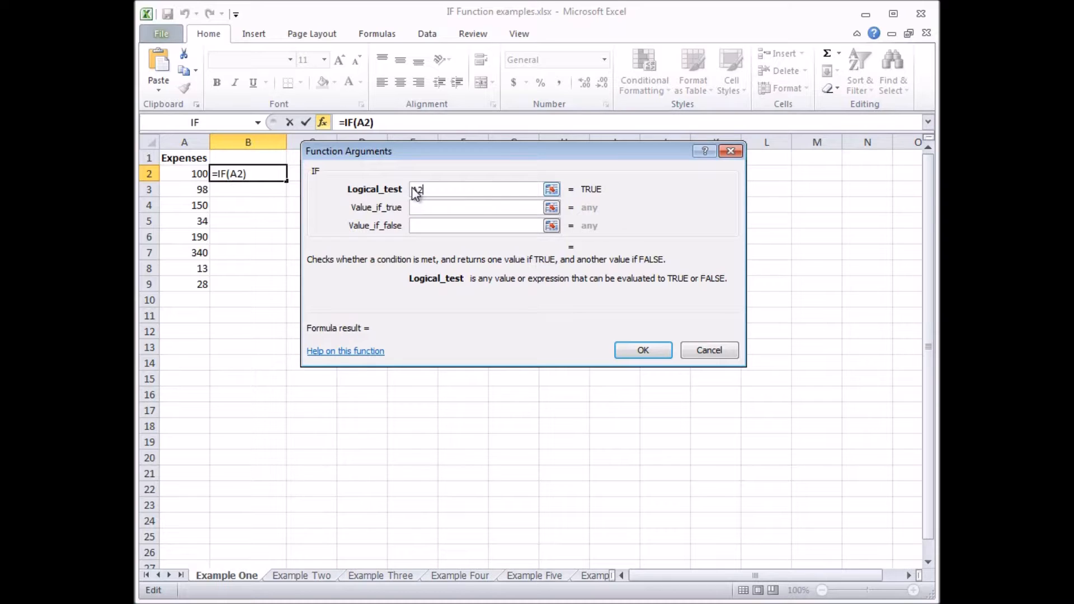
text(<)
text(=)
text(1--)
key(BackSpace)
key(BackSpace)
text(00)
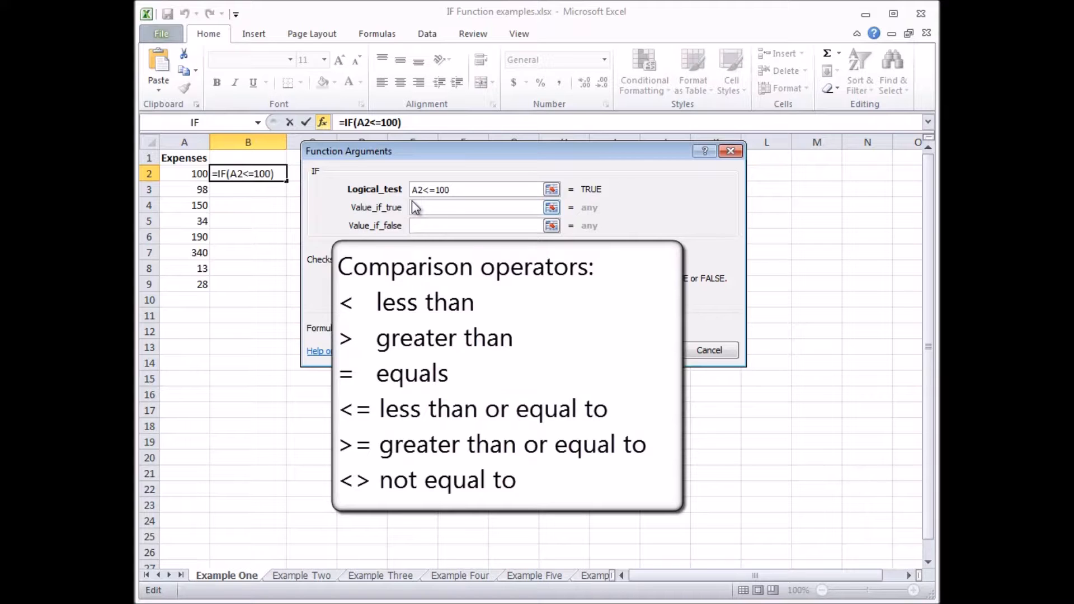
Complete the B2 IF function with "Within budget" if true and "Over budget" if false, and fill it down to B9
click(419, 207)
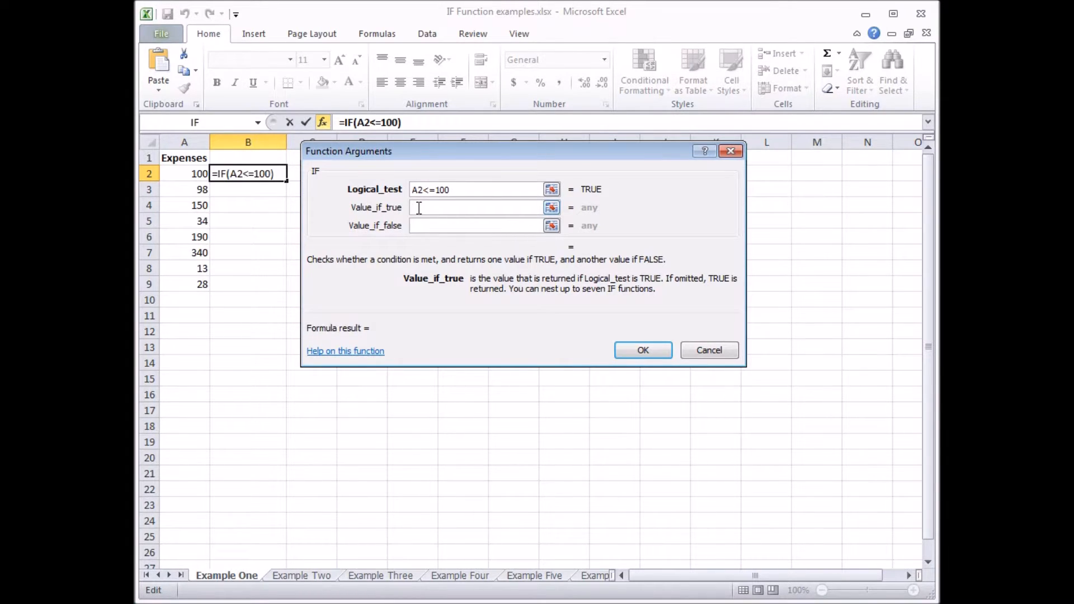
text("Within )
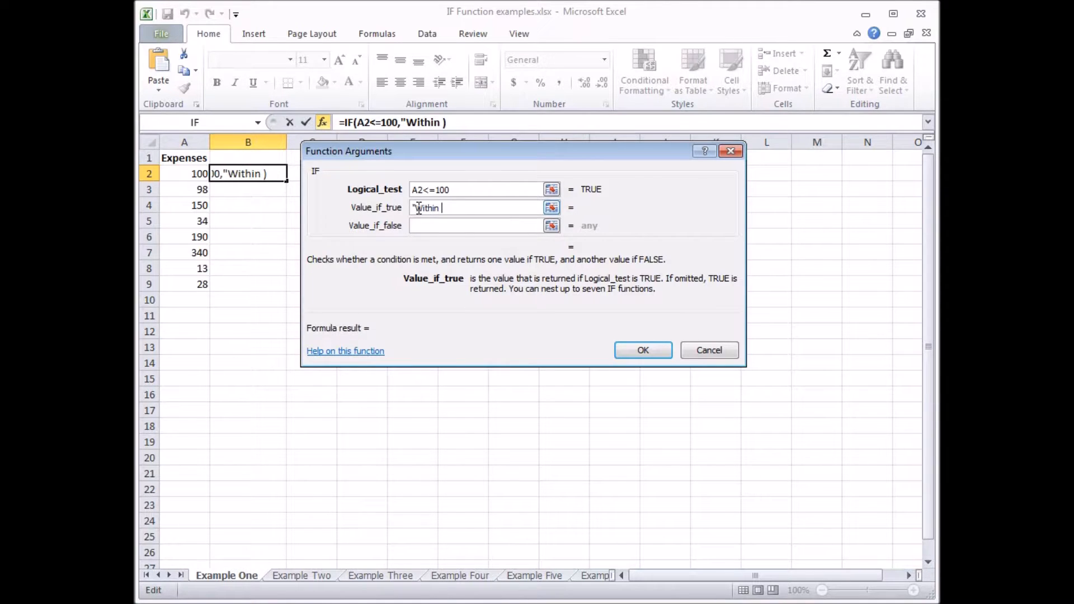
text(budget)
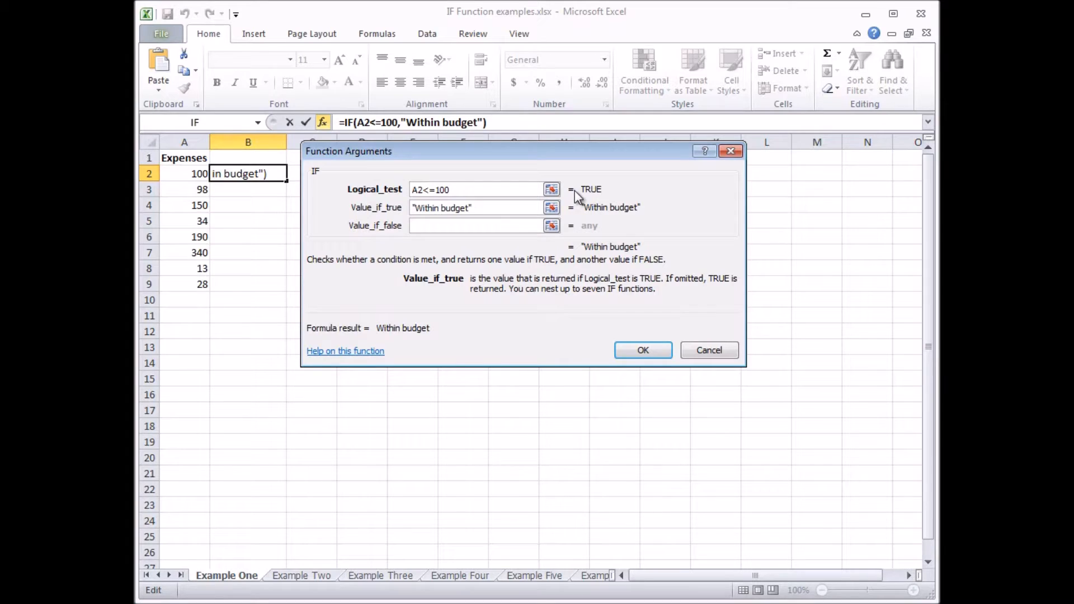
click(420, 226)
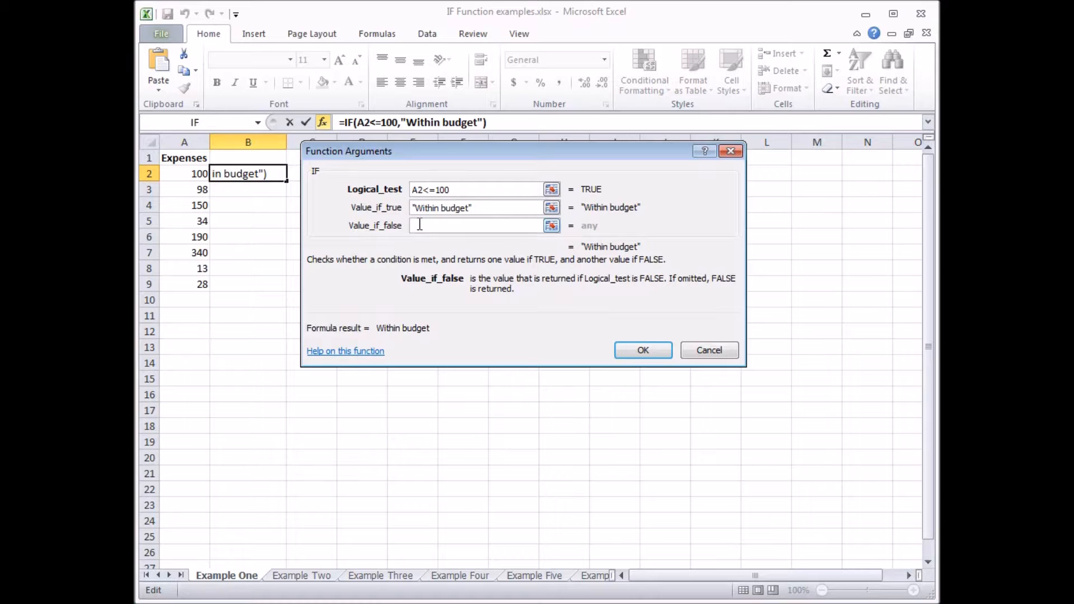
text("Over budget")
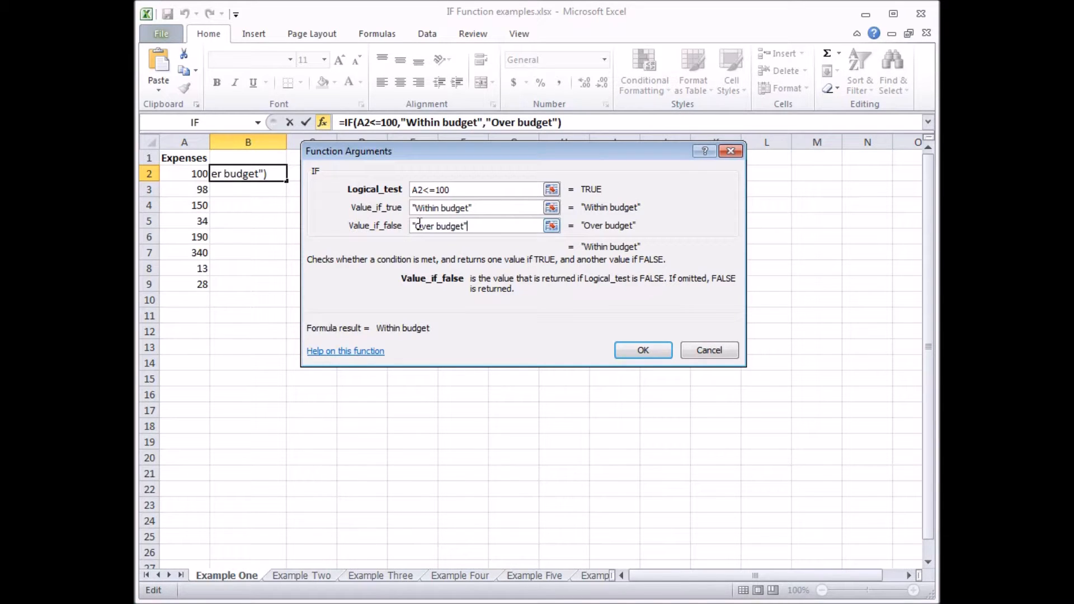
click(643, 350)
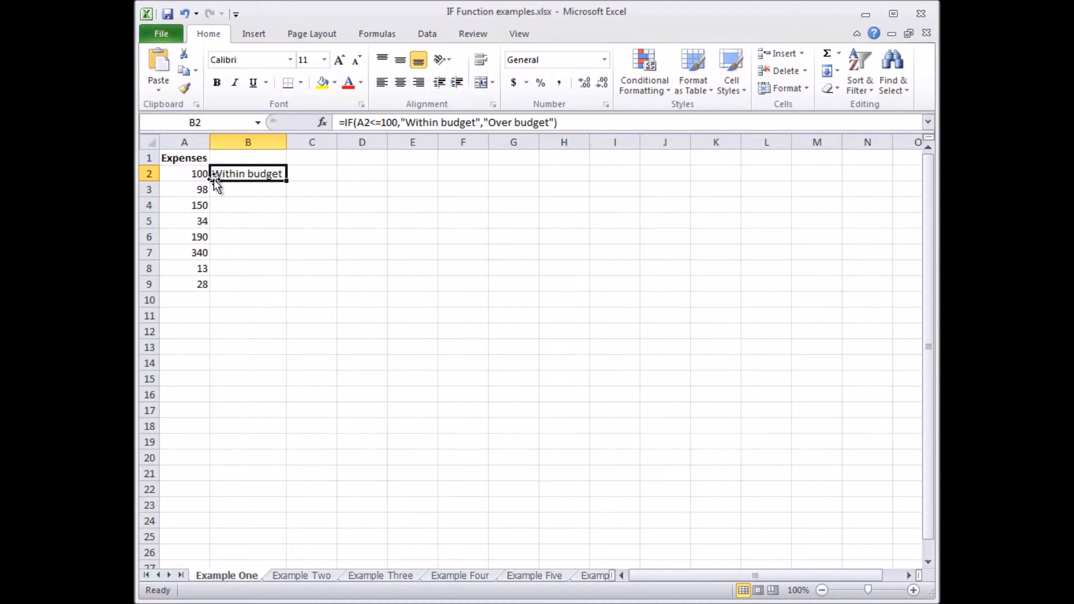
double_click(287, 181)
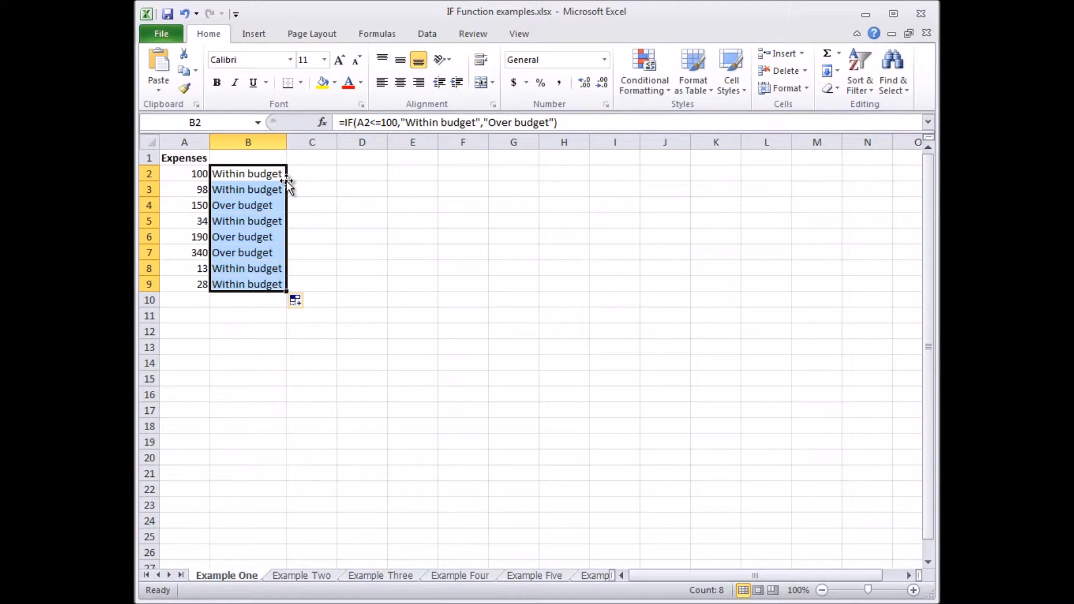
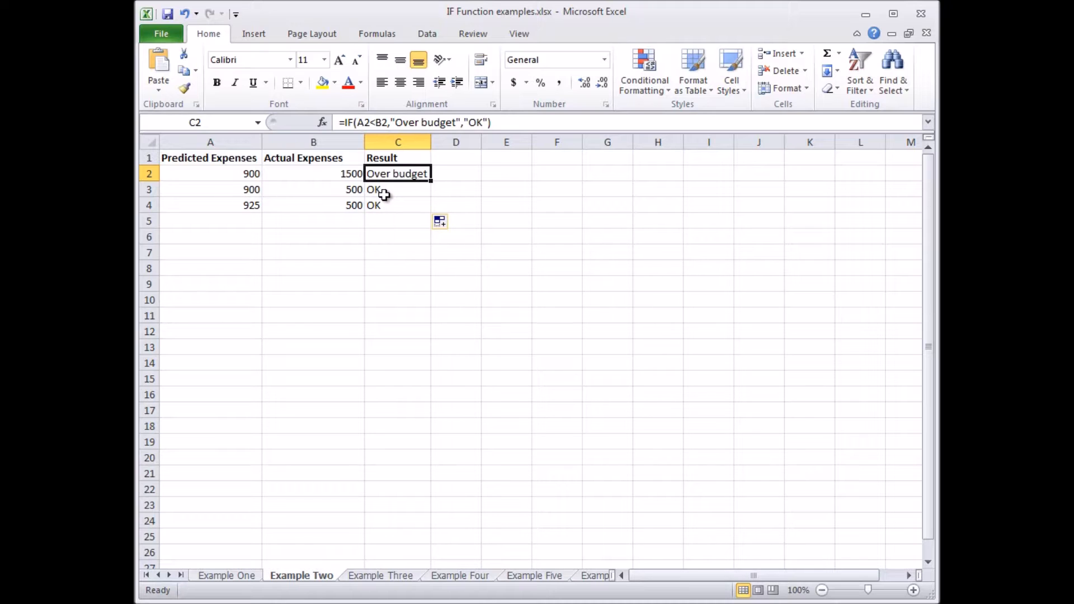
Clear the results in C2:C4 of the Example Two sheet and begin an IF formula in C2 with the logical test A2<B2
drag(396, 174, 396, 202)
key(Delete)
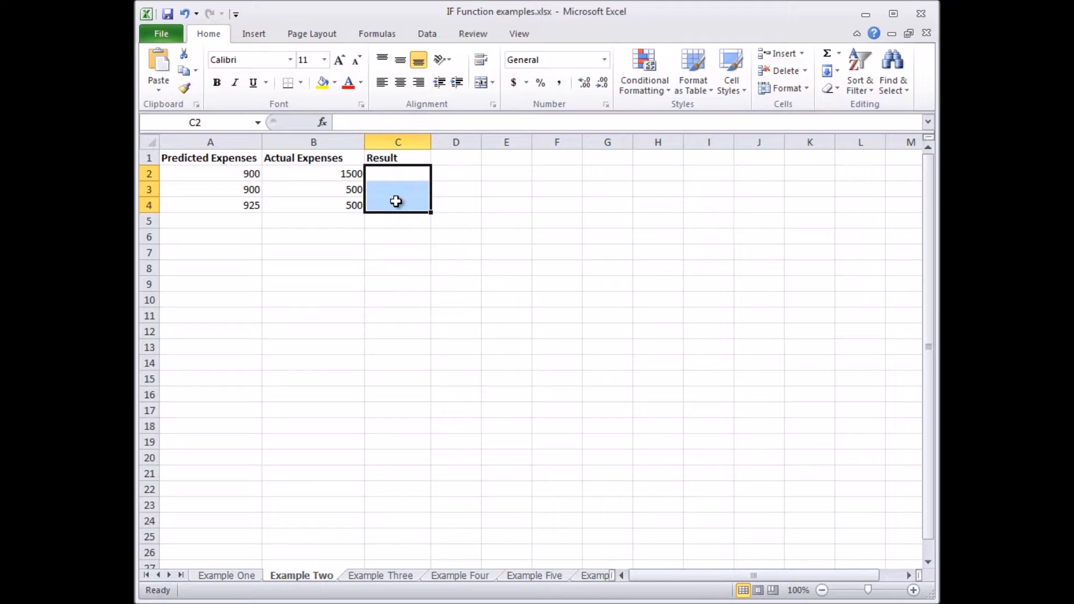
click(392, 175)
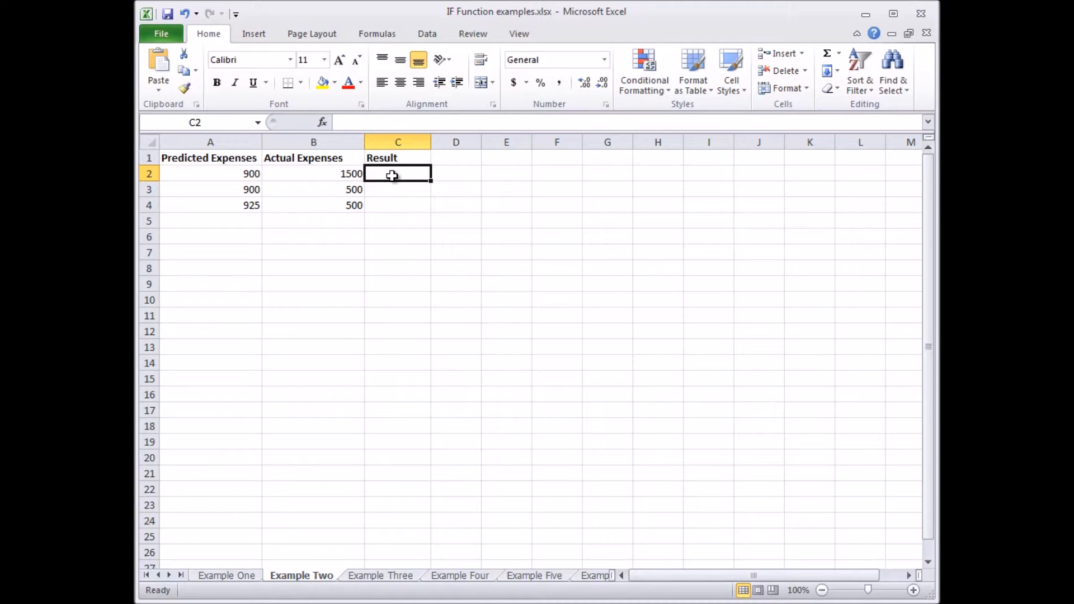
text(=)
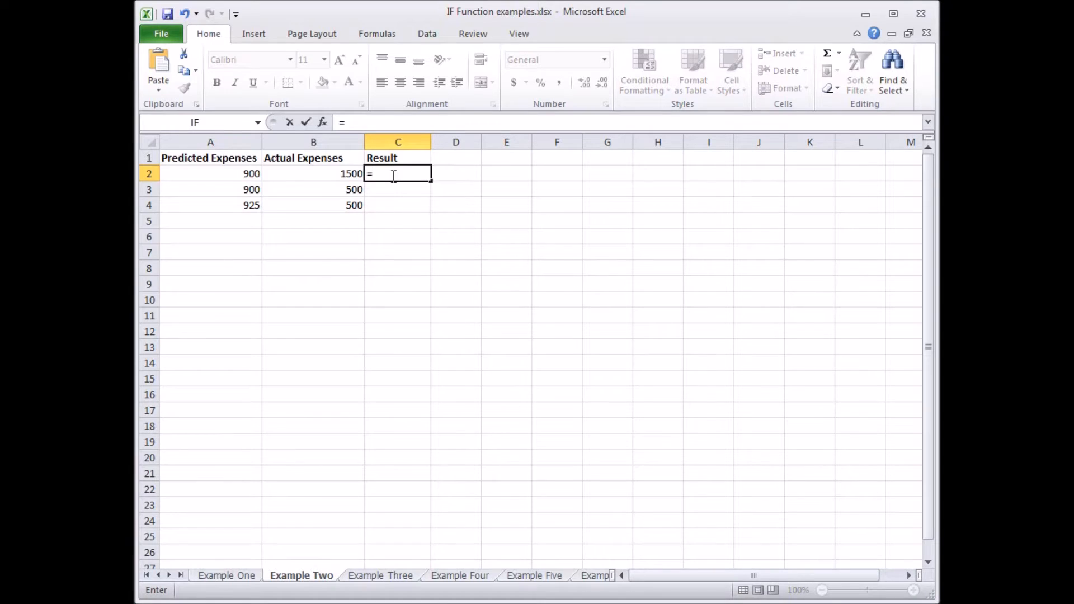
text(IF()
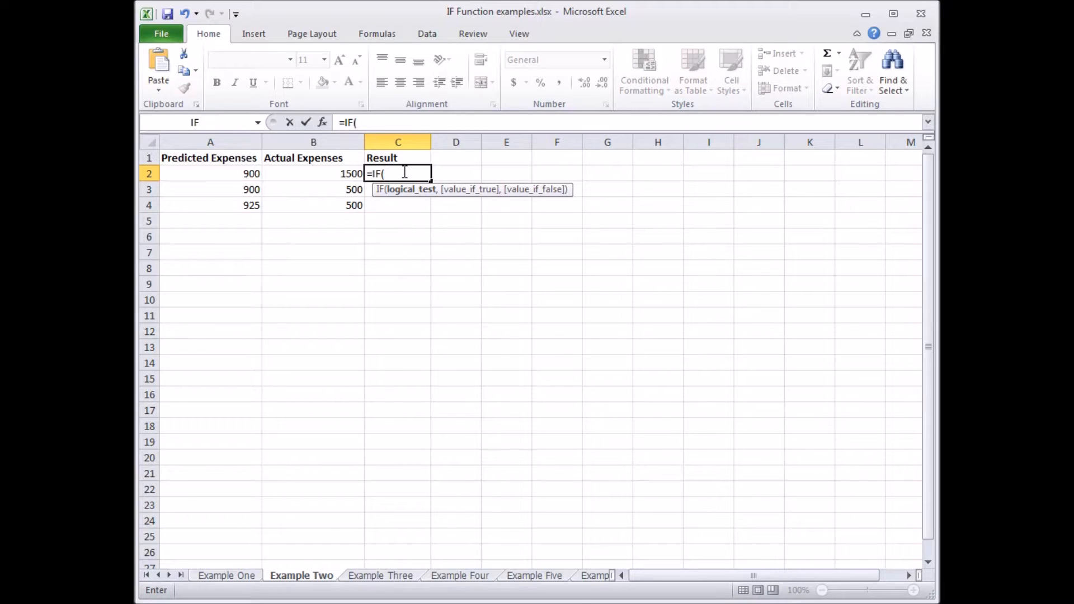
text(A2)
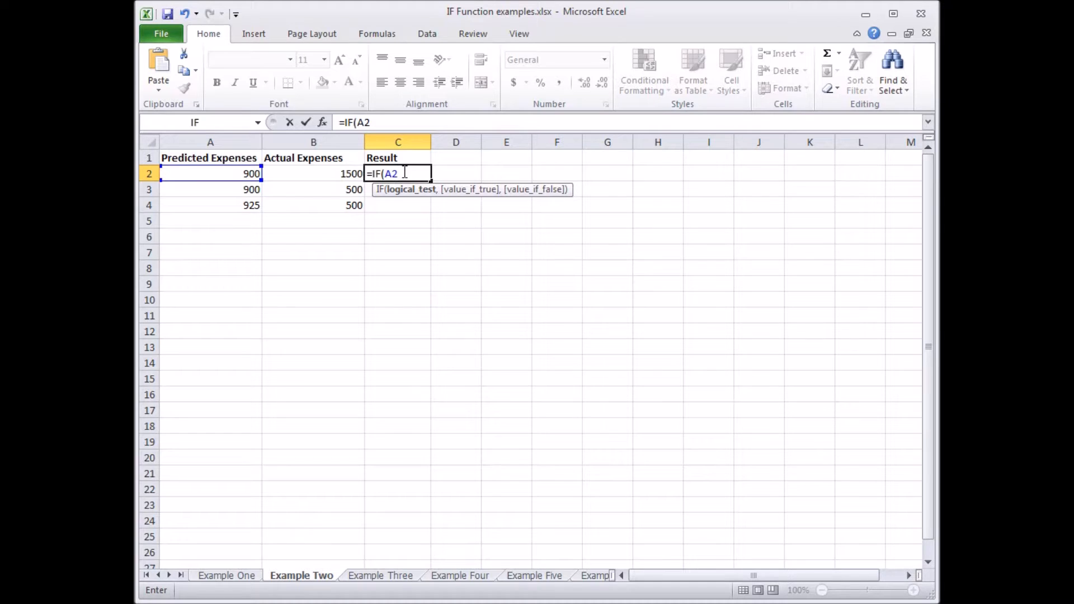
text(<B2)
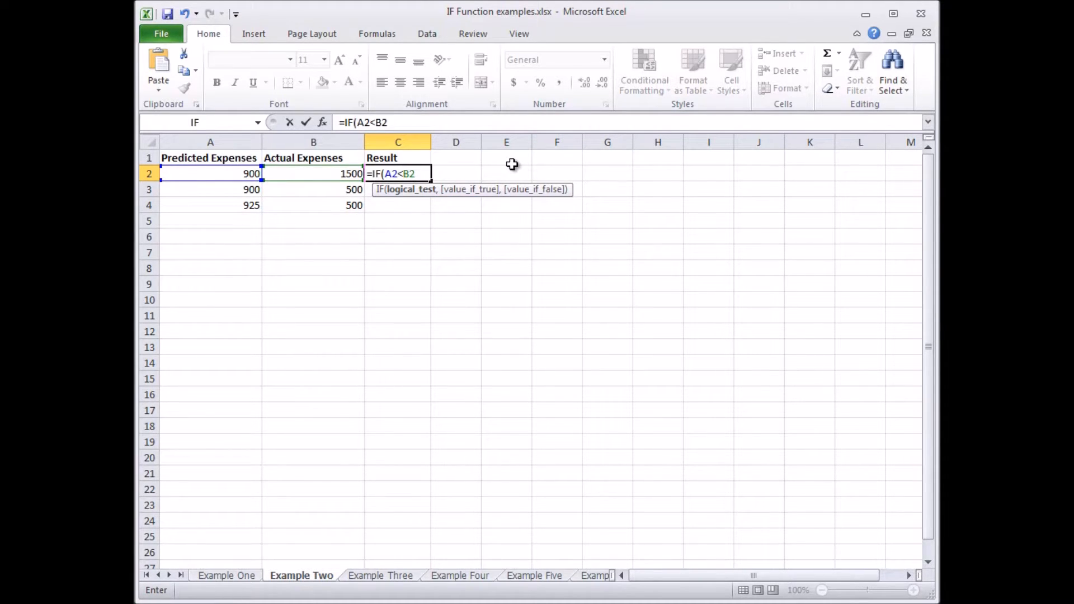
Complete the C2 formula with "Over budget" if true and "OK" if false, and fill it down to C4
text(,)
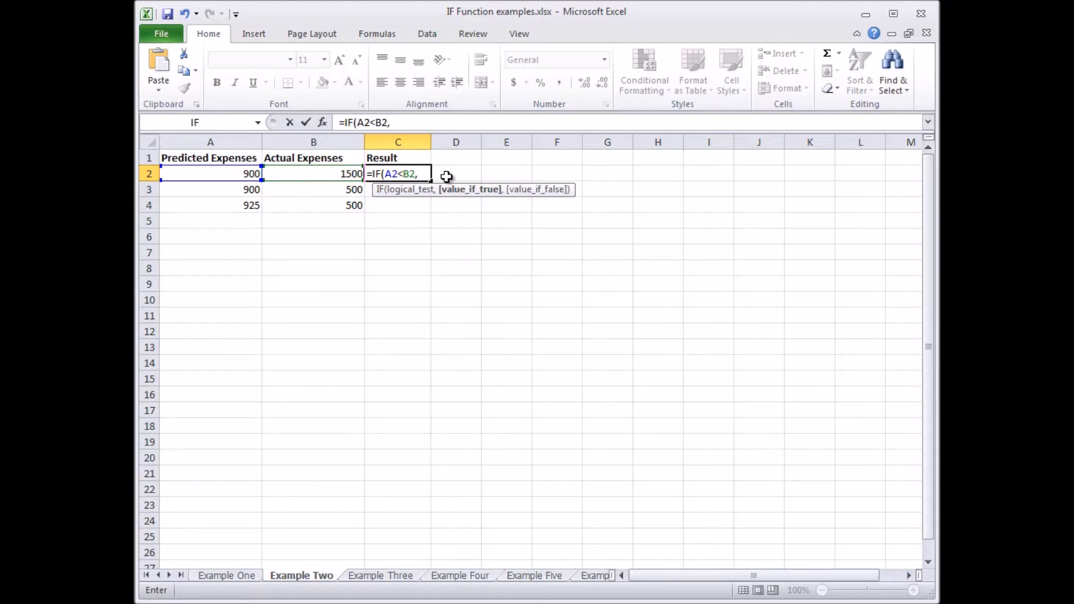
text("Over bud)
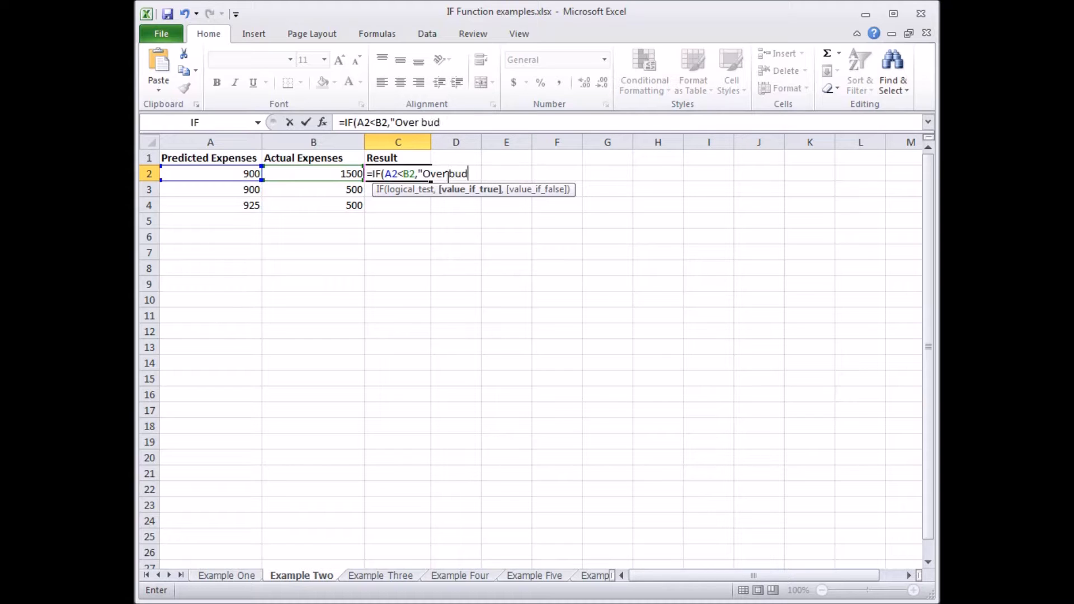
text(get",)
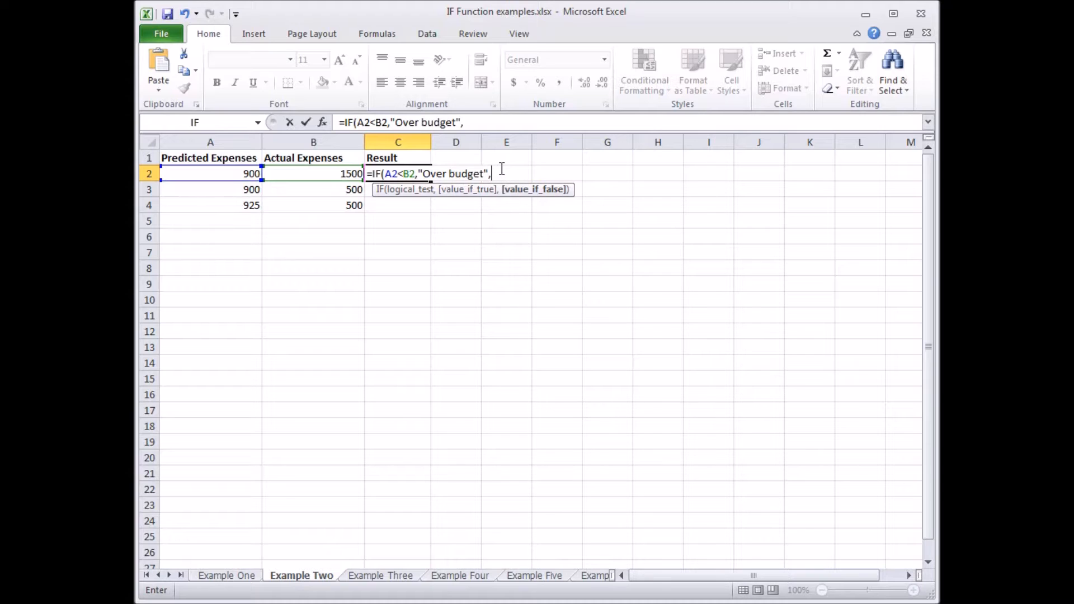
text("OK"))
key(Return)
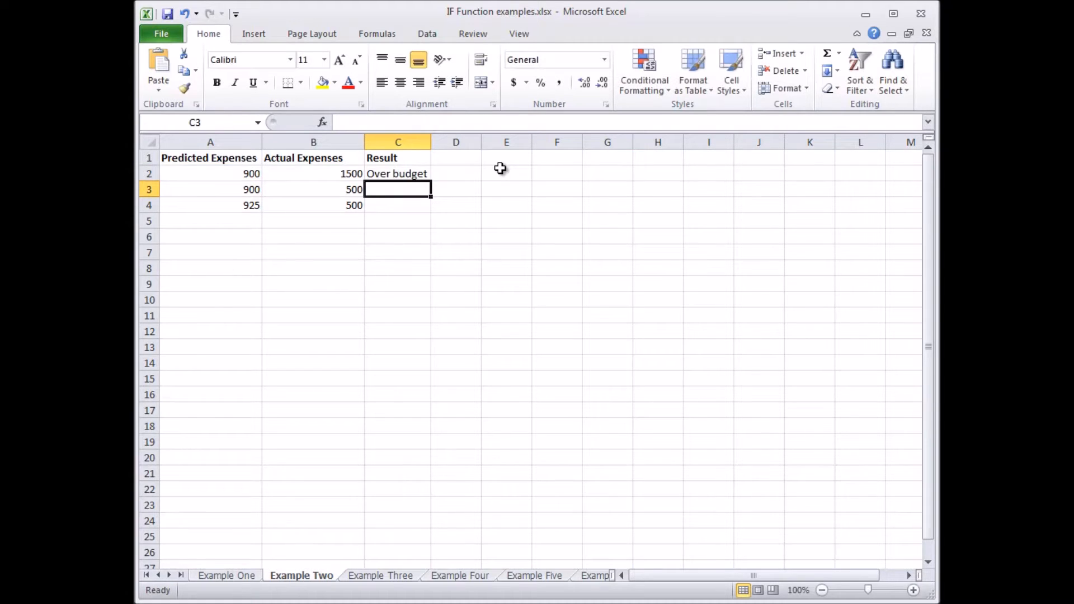
click(429, 176)
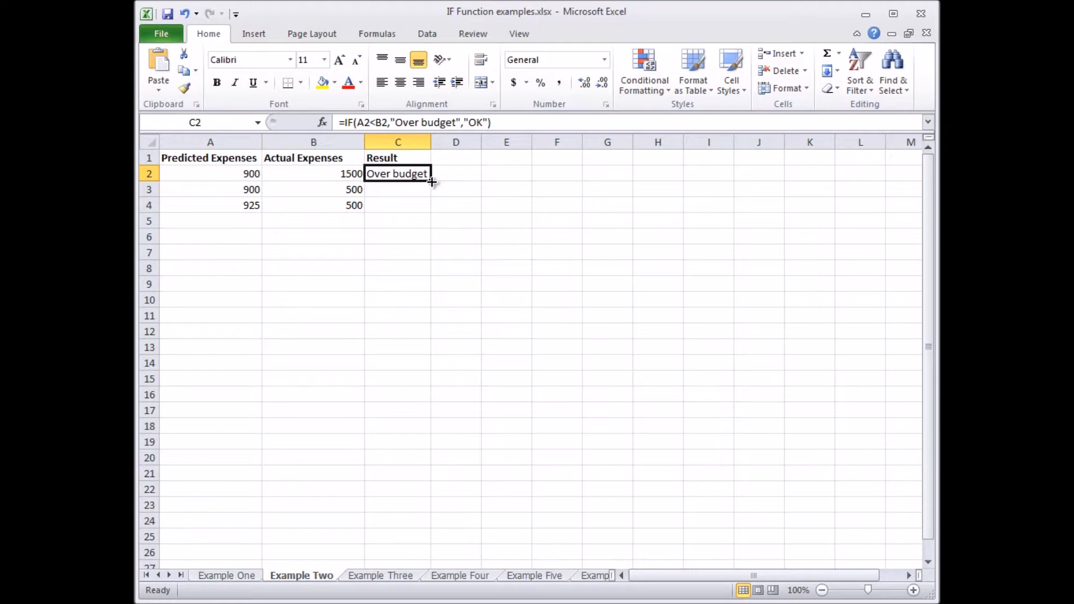
double_click(432, 182)
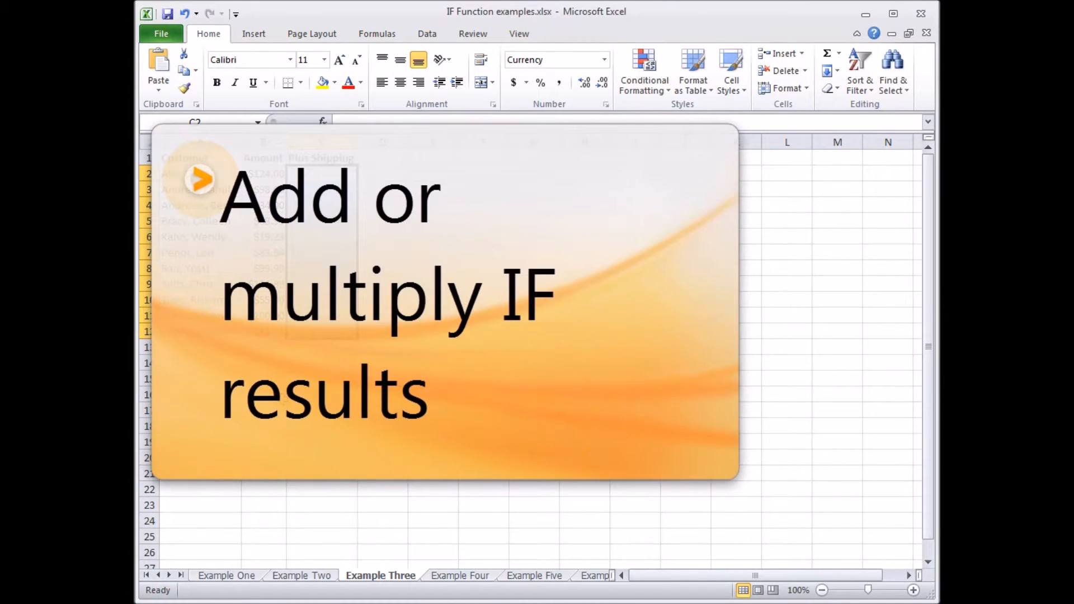
Begin a formula in C2 of the Example Three sheet that adds an IF function to B2, with the logical test B2<100
click(316, 175)
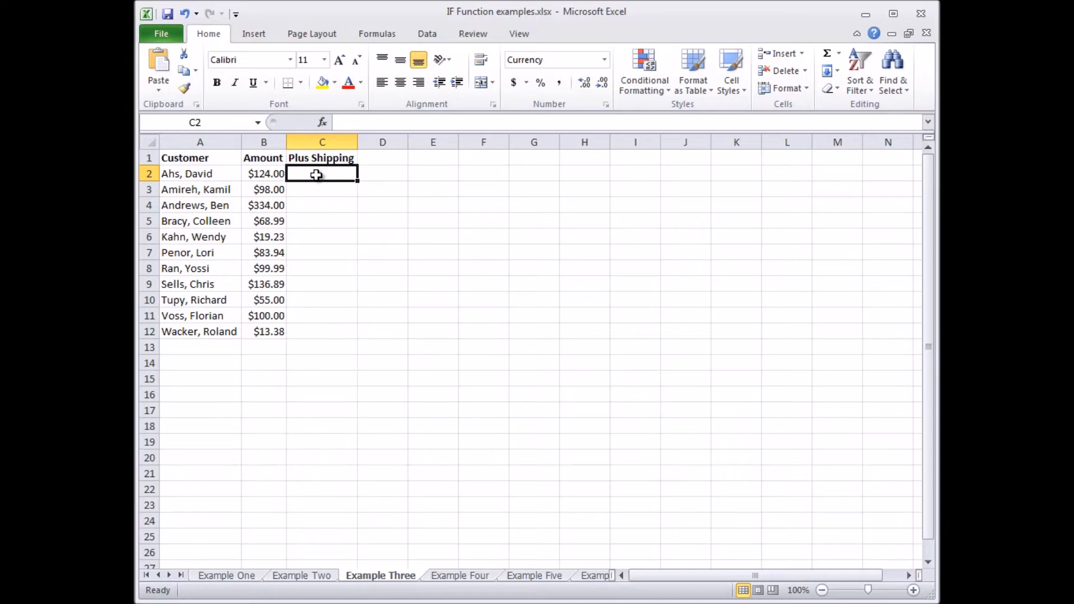
text(+)
key(Escape)
text(=)
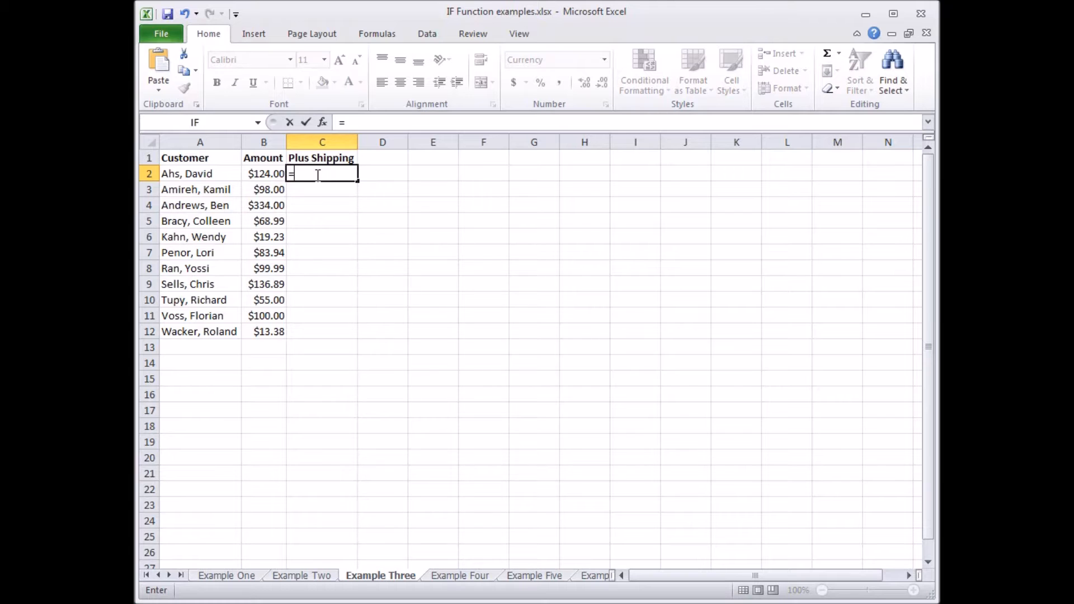
text(B2+)
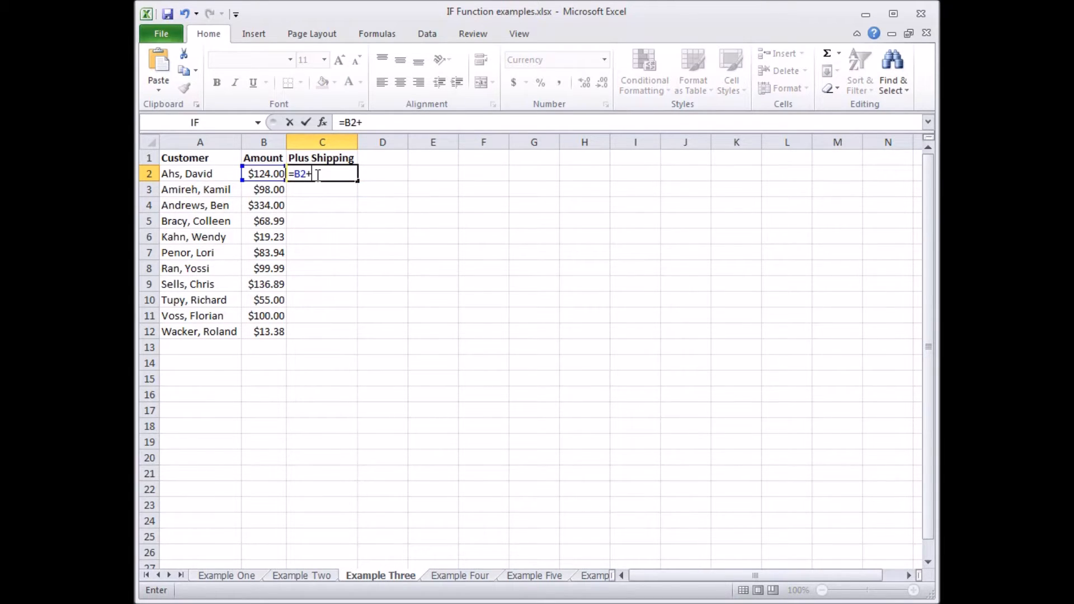
text(IF)
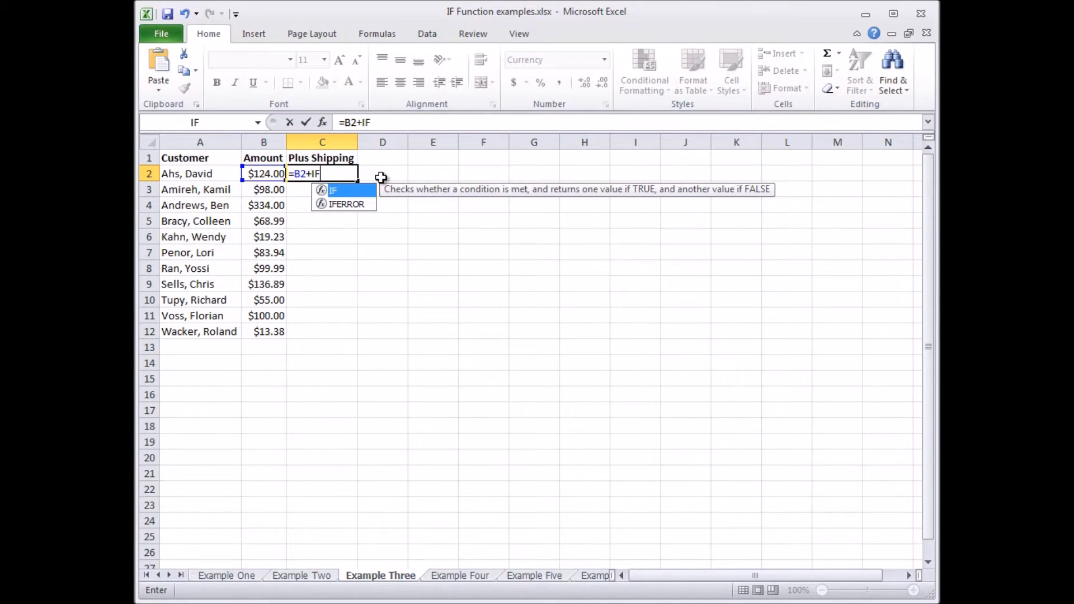
text(()
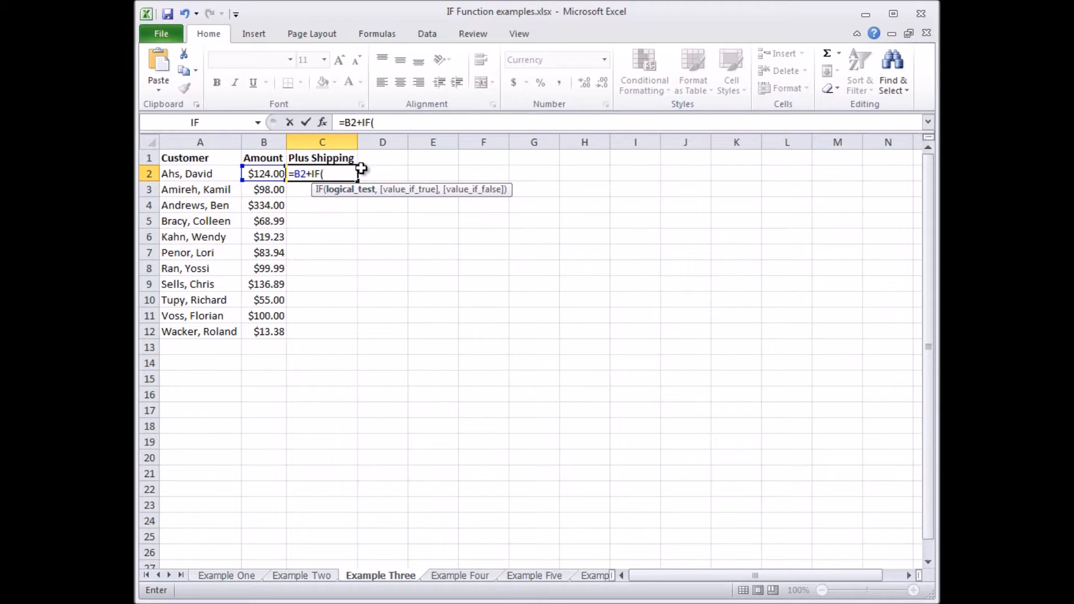
text(B2<100)
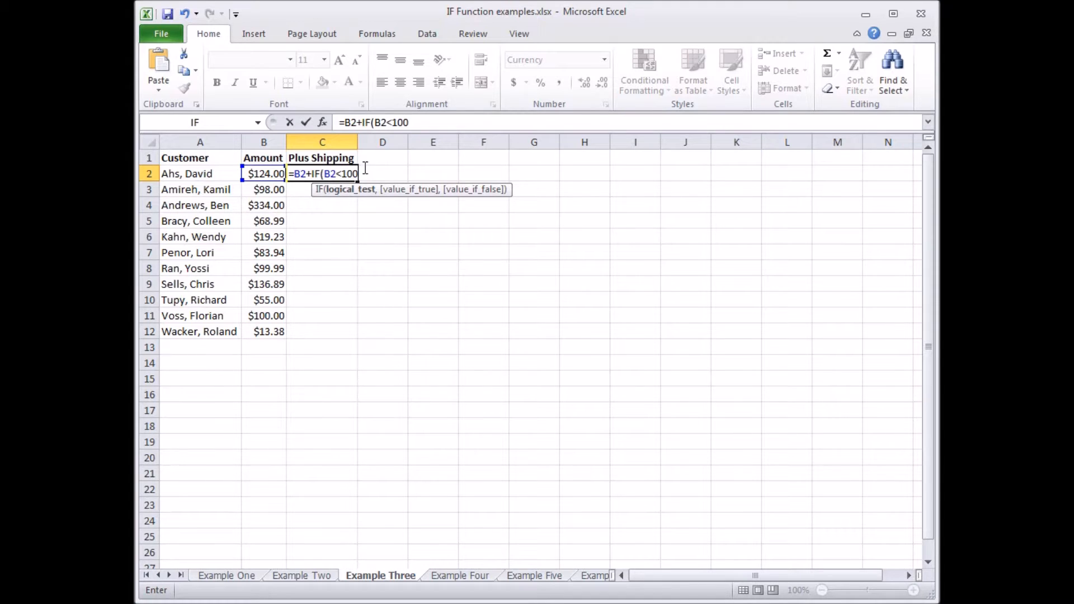
Complete the C2 formula so the IF function adds 10 if true and 5 if false
text(,)
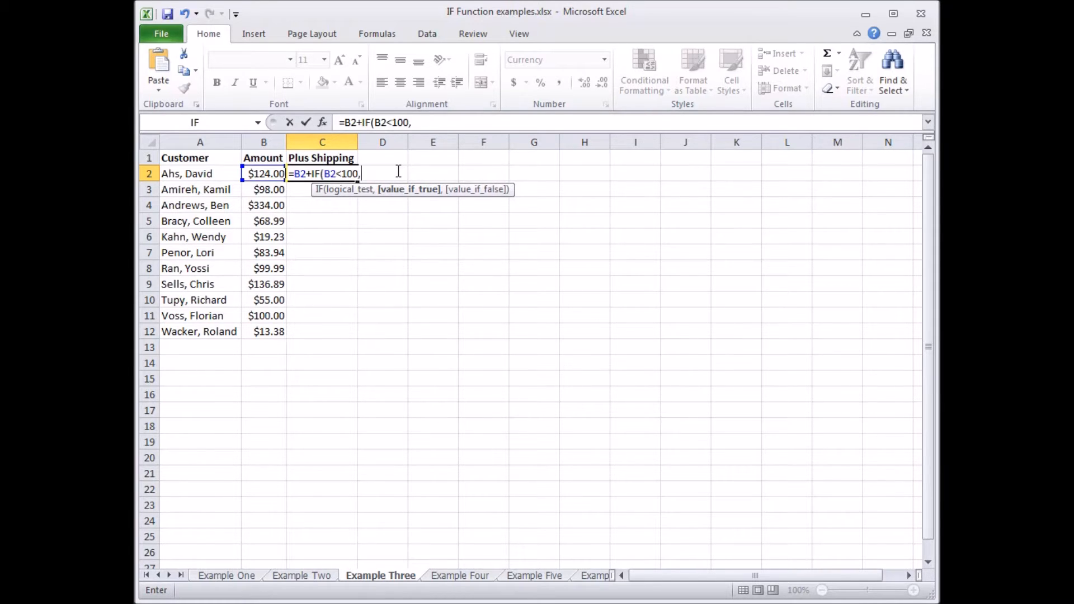
text(10)
text(,)
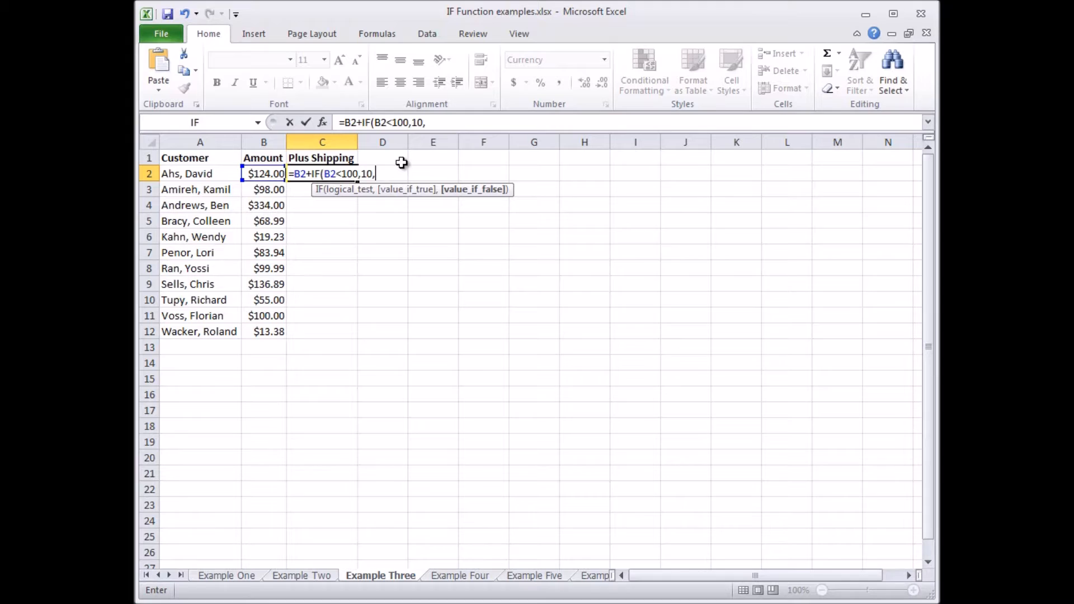
text(5))
key(Return)
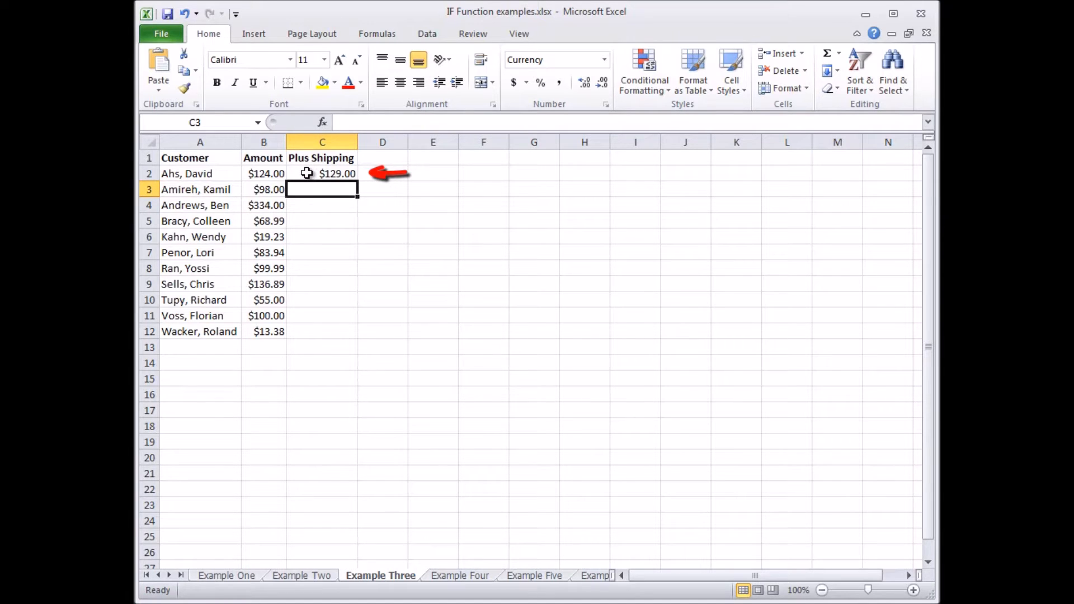
Fill the C2 shipping formula down to C12 and inspect the copied formula in C3
click(352, 173)
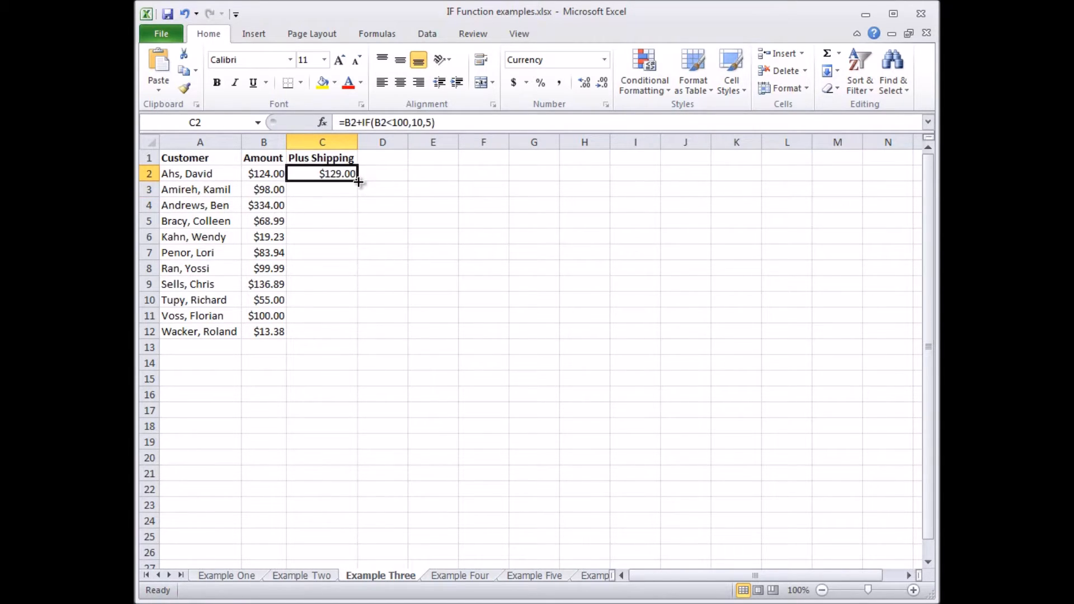
drag(358, 181, 358, 339)
click(356, 191)
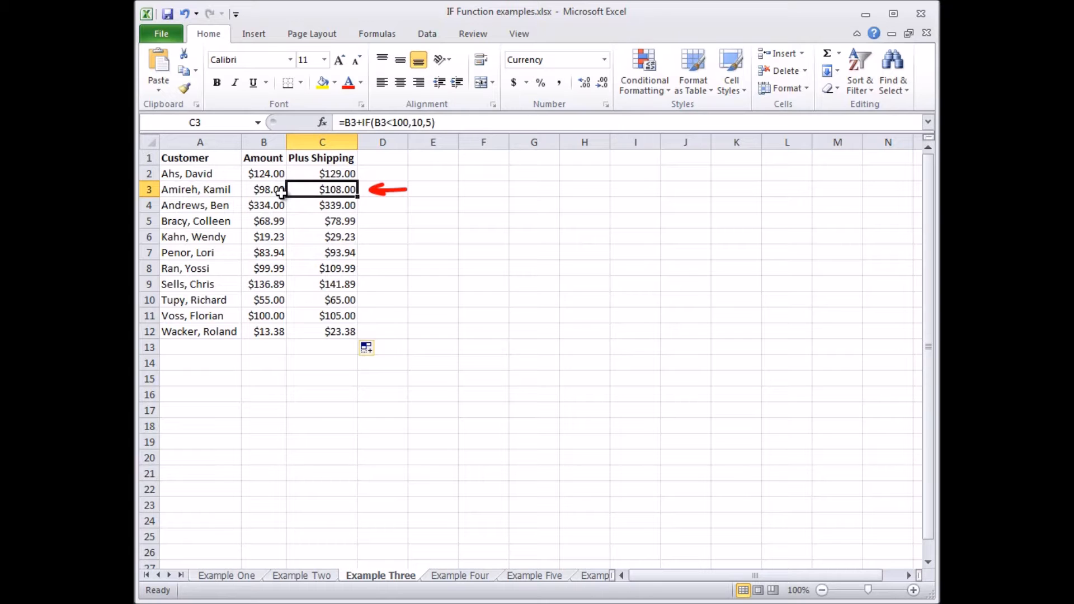
click(313, 175)
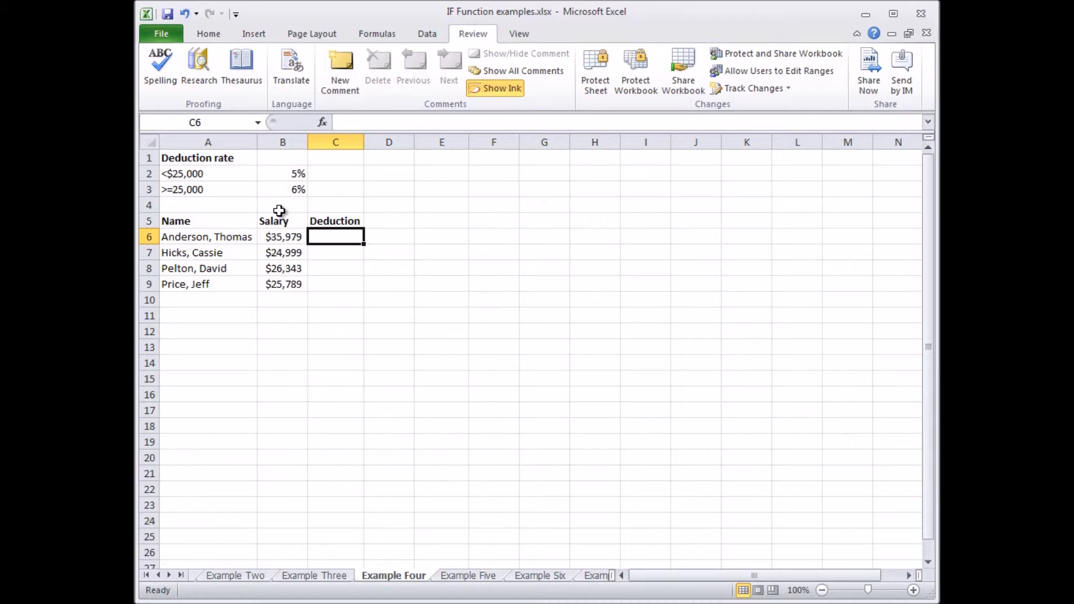
Check the deduction rates on the Example Four sheet and begin a C6 formula multiplying B6 by an IF function with the test B6<25000
click(282, 174)
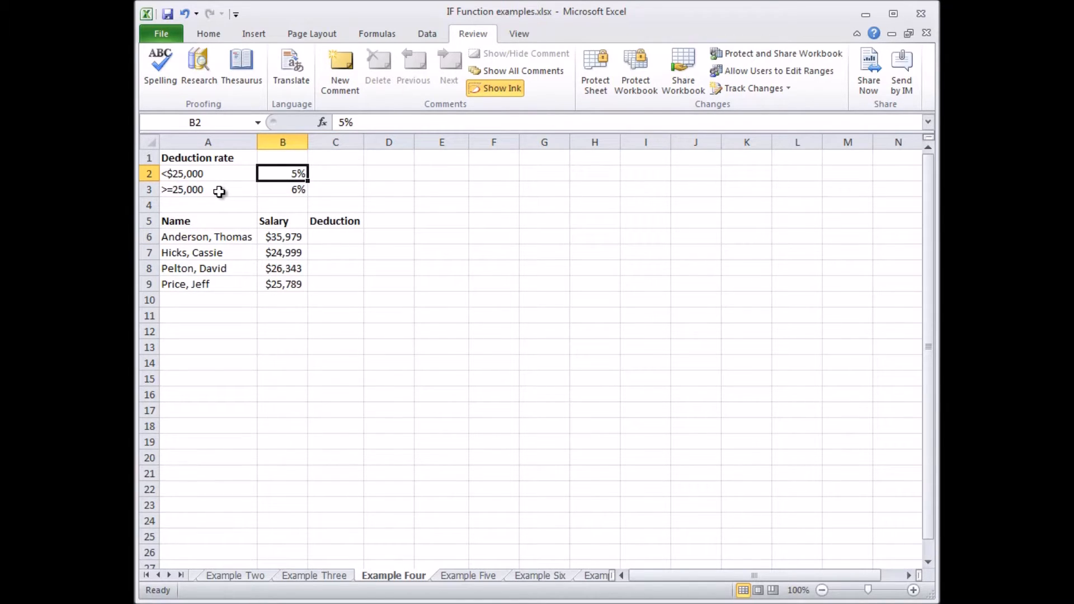
click(287, 192)
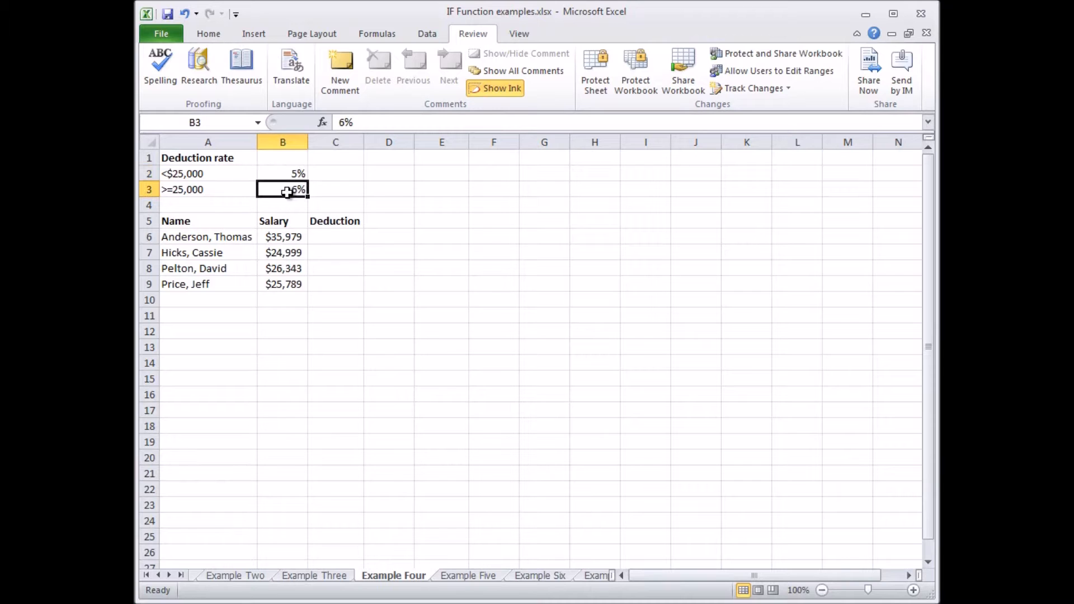
click(319, 238)
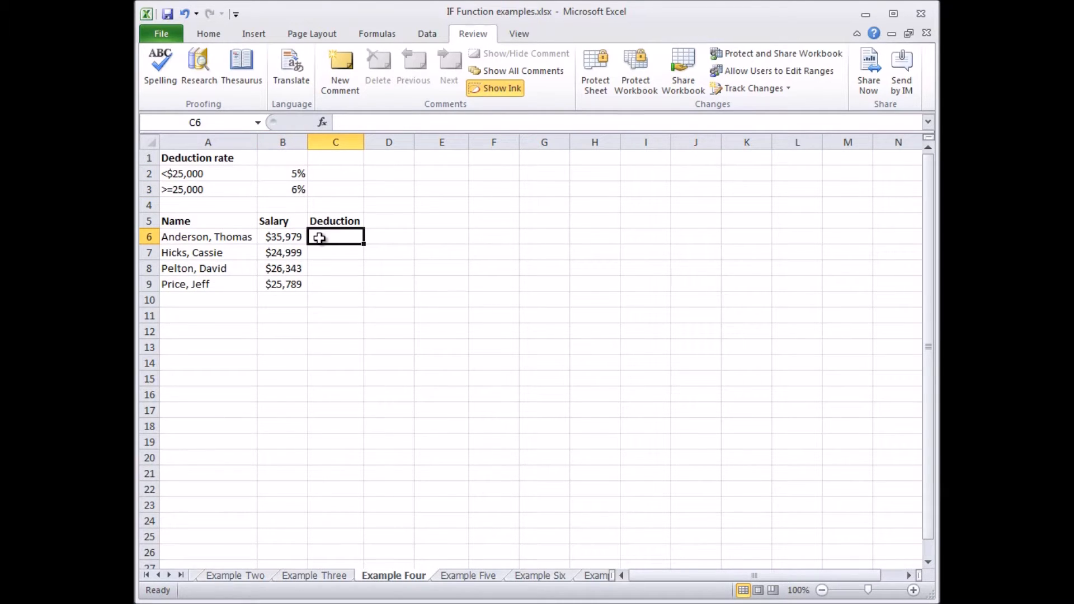
text(=)
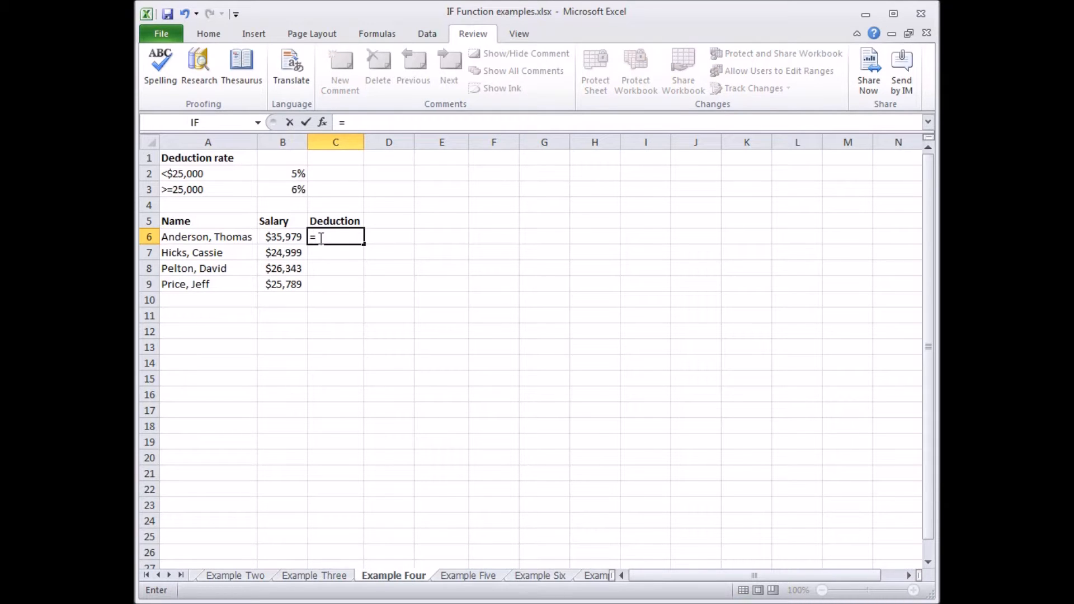
text(B)
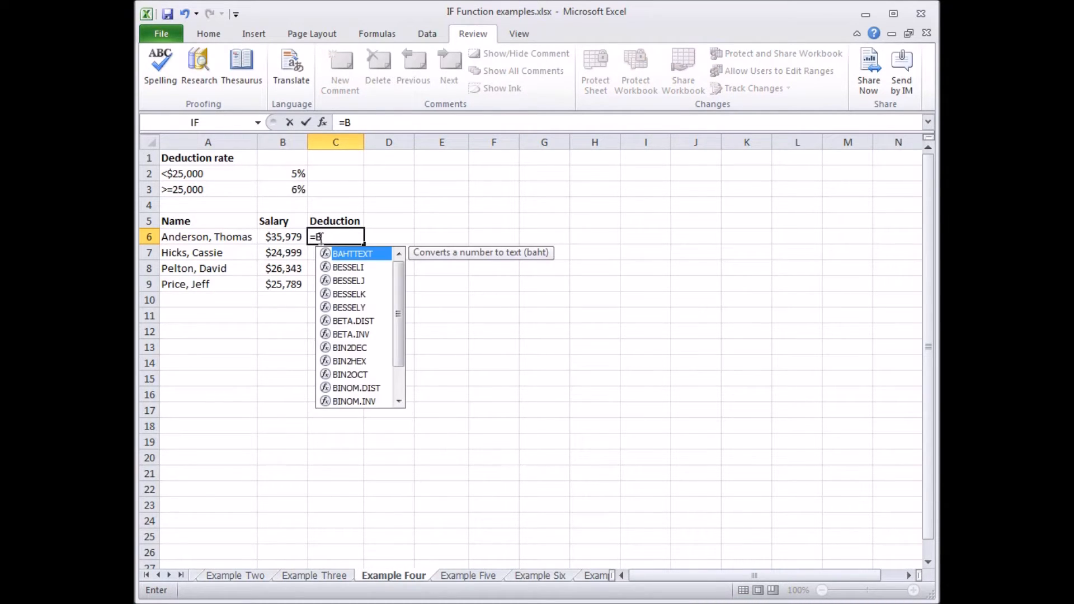
text(6*)
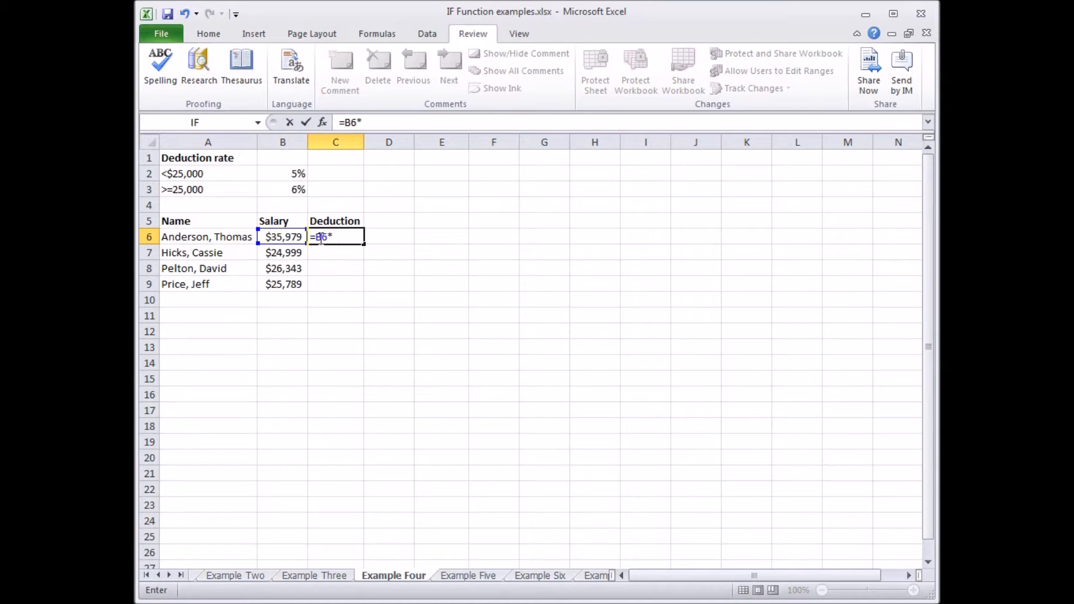
text(IF)
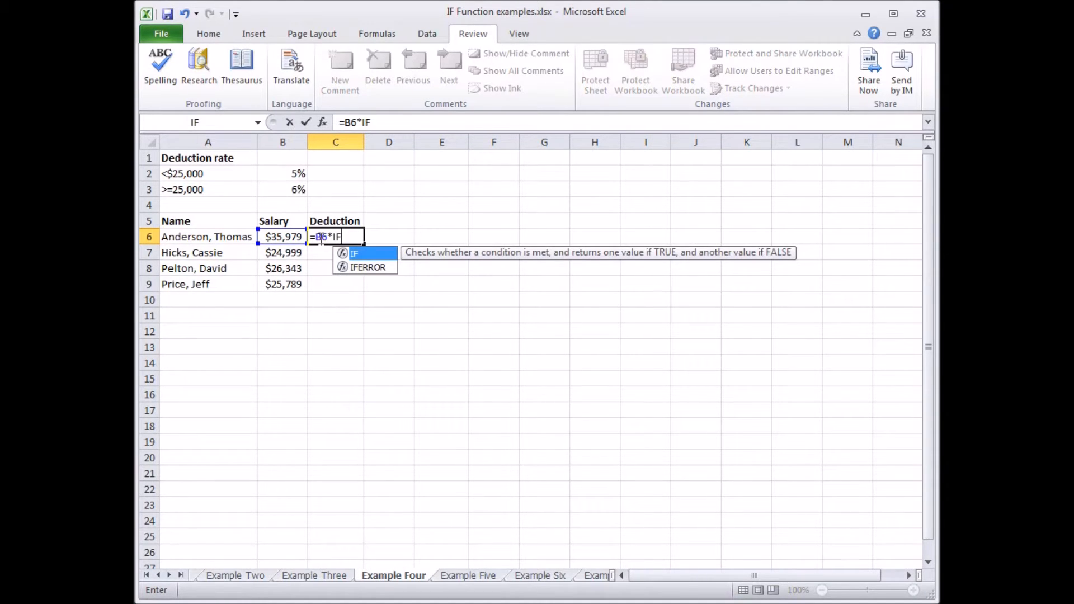
text(()
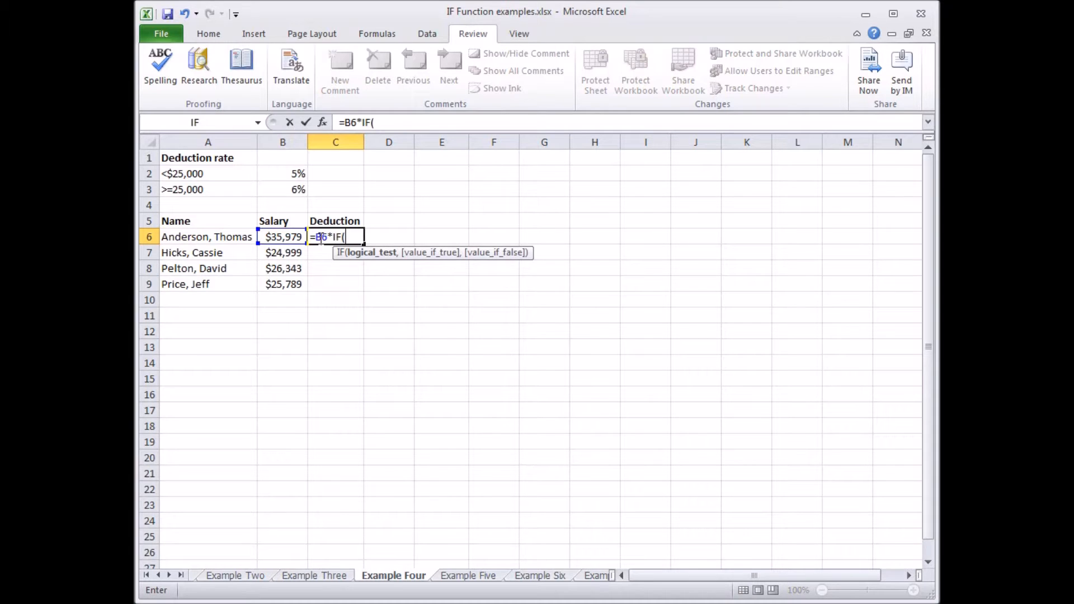
text(B)
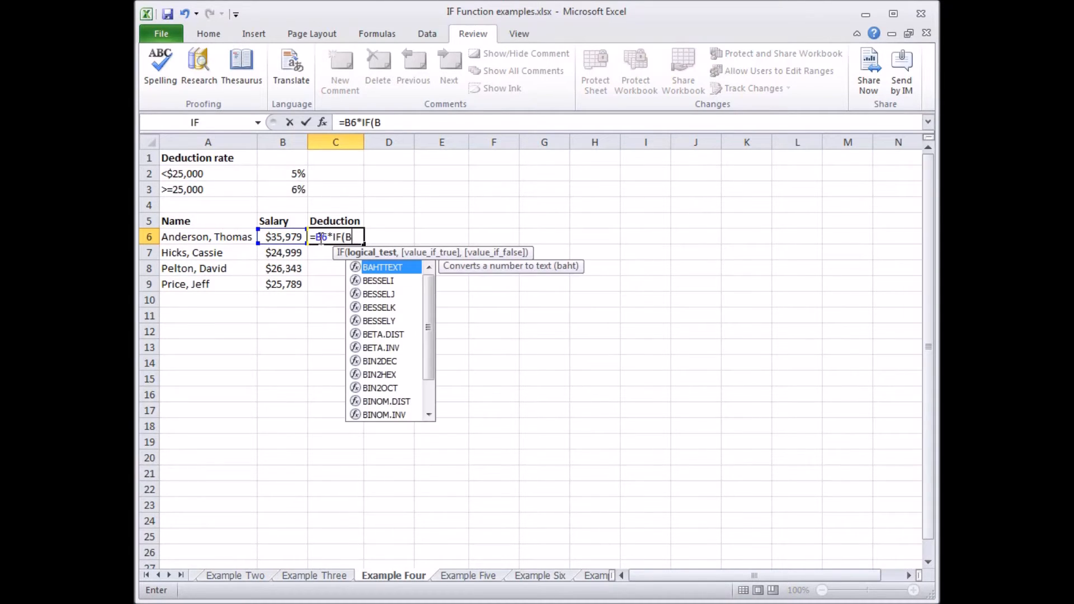
text(6<)
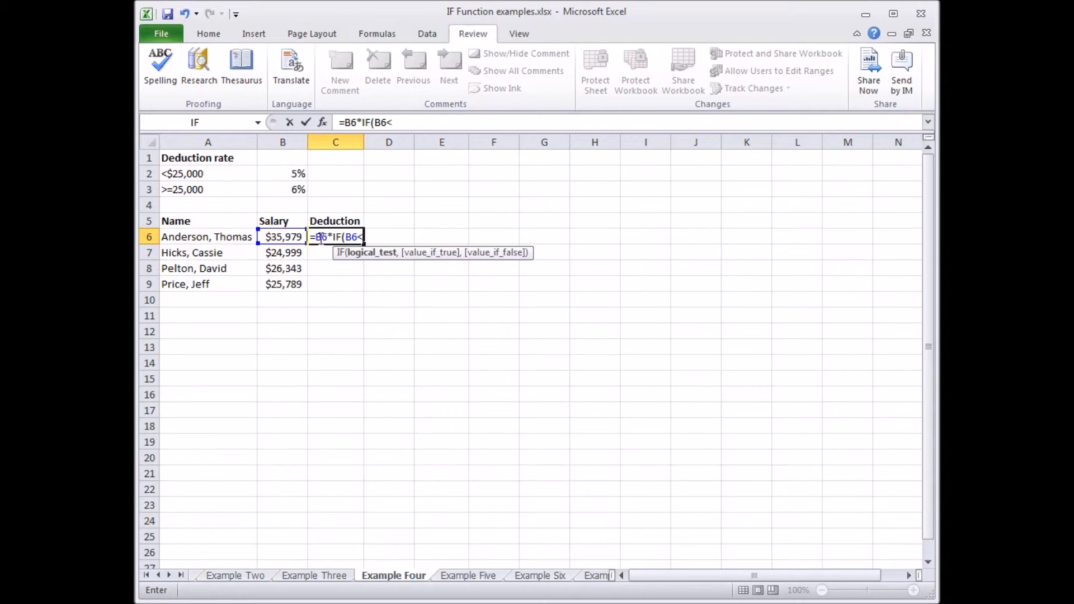
text(25000,)
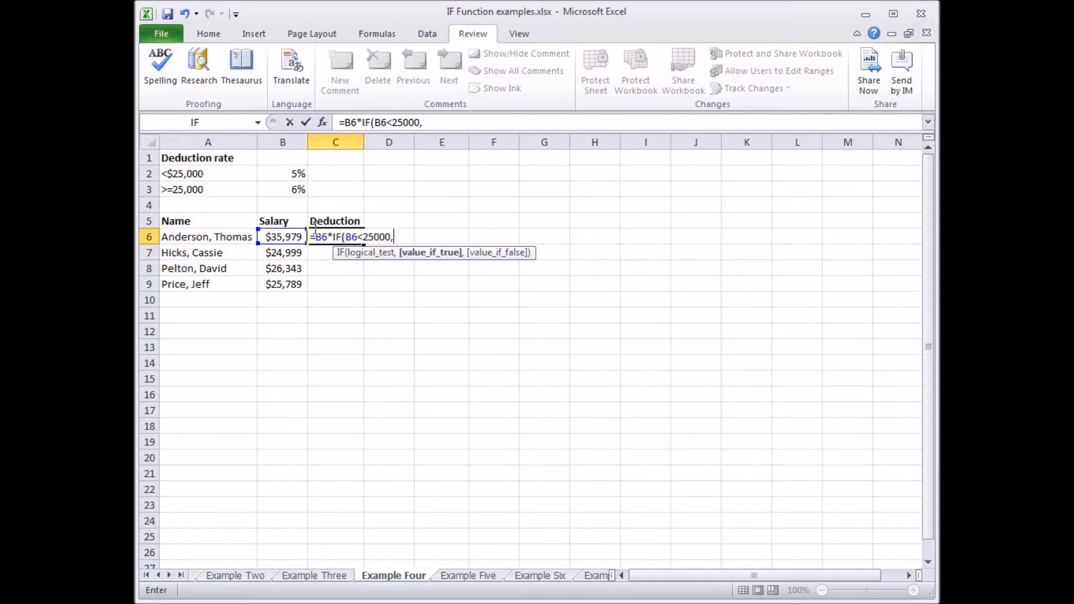
Complete the C6 formula with absolute references $B$2 if true and $B$3 if false, and fill it down to C9
click(297, 174)
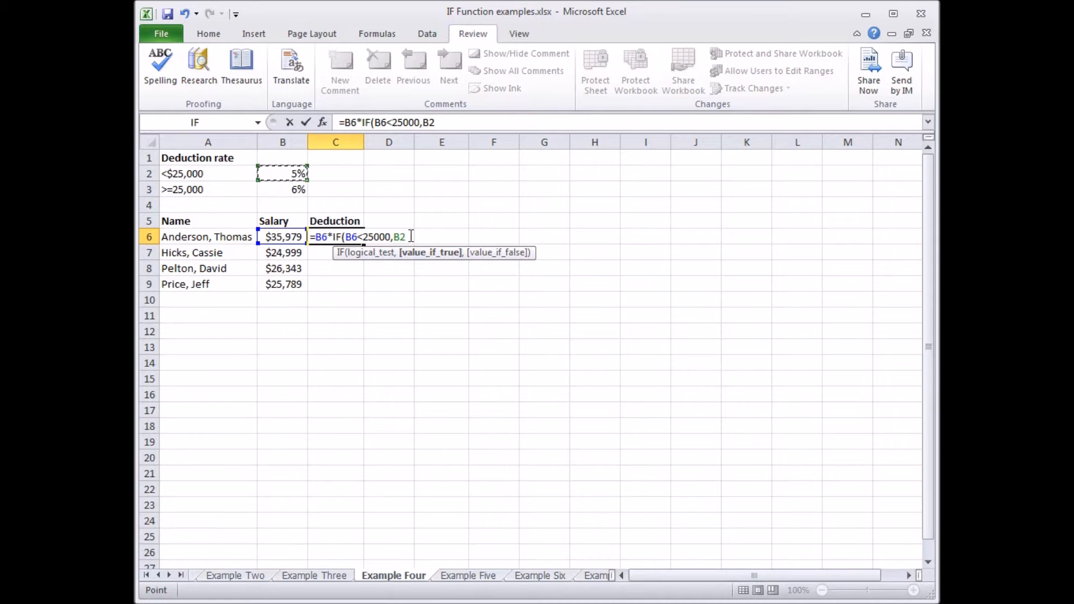
key(F4)
text(,)
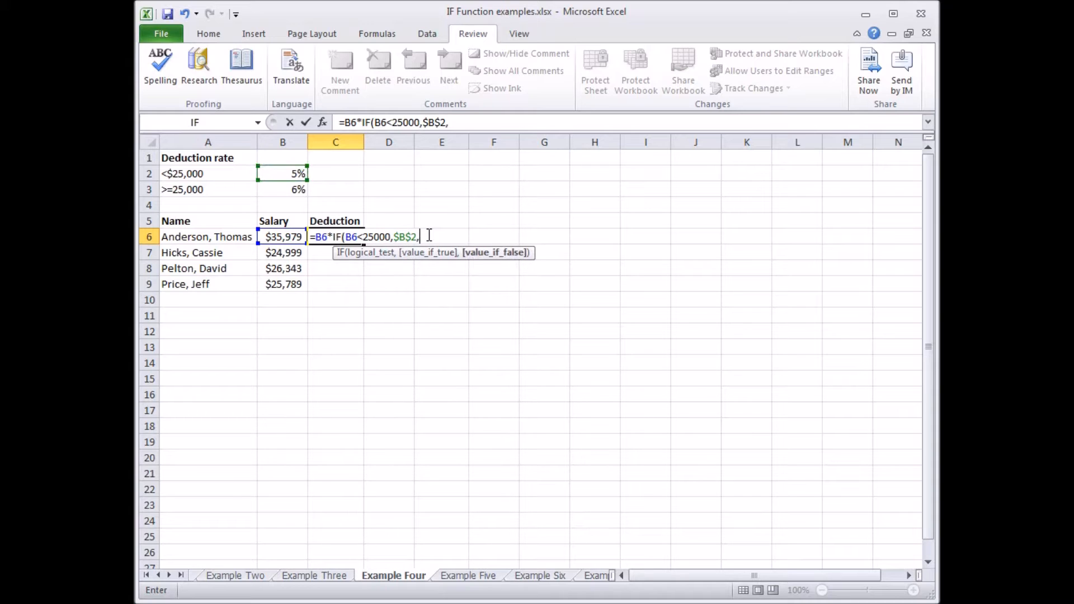
click(298, 195)
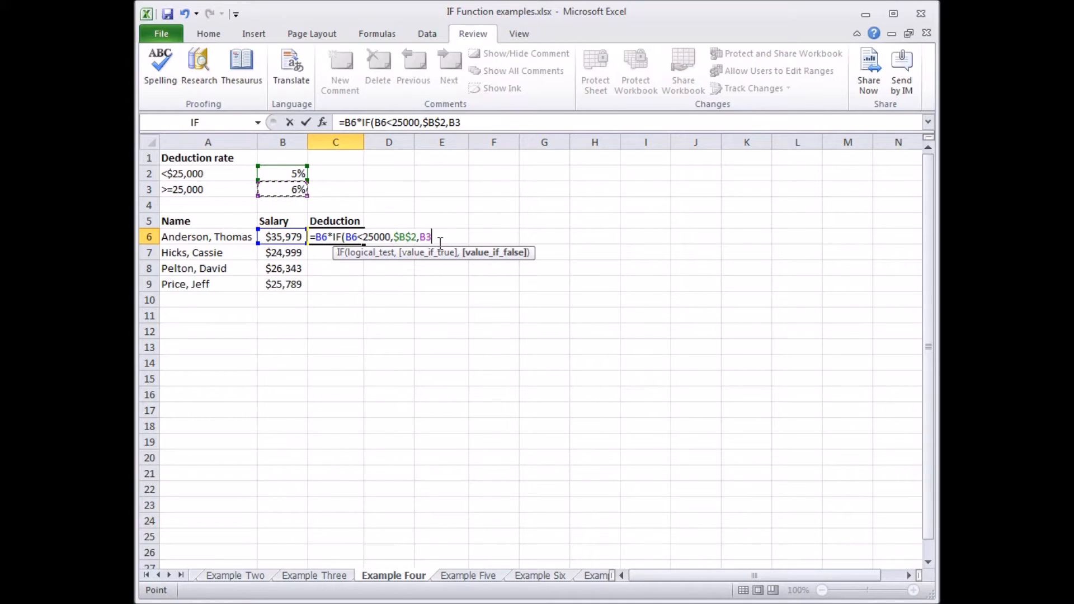
key(F4)
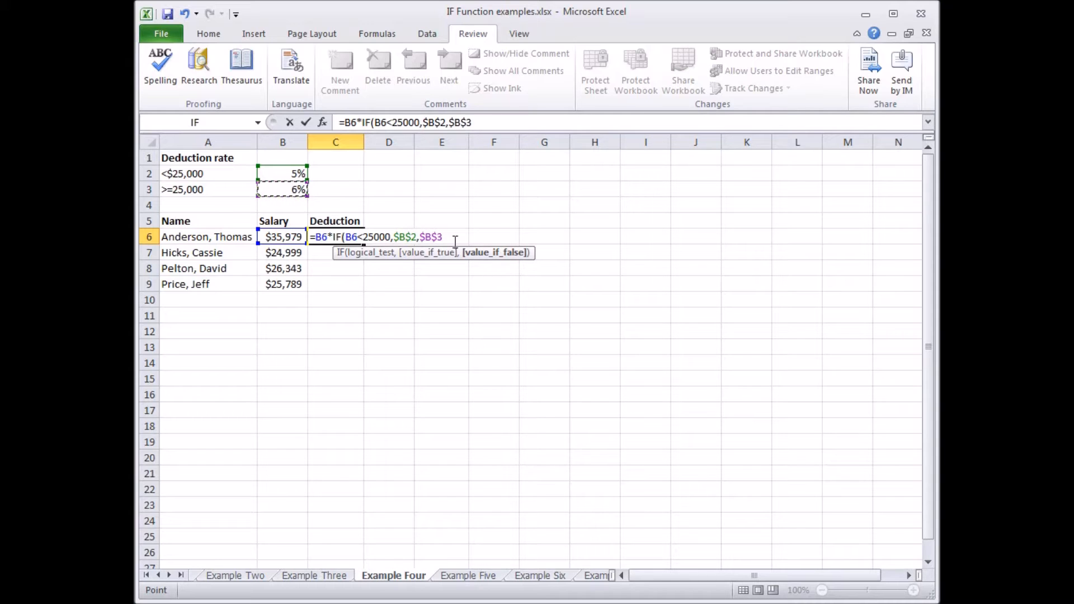
text())
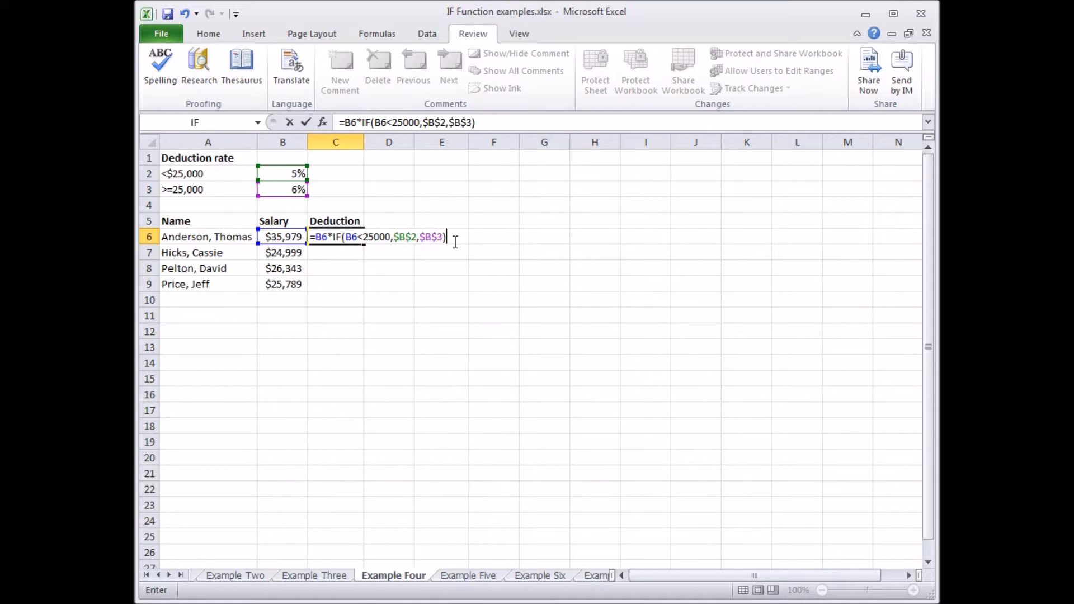
key(Return)
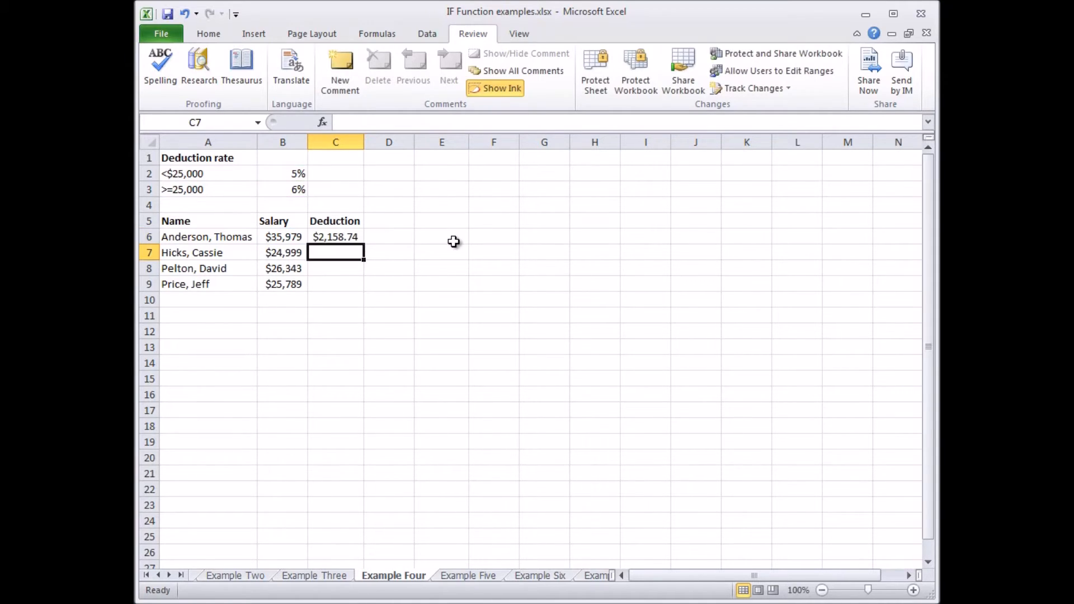
click(356, 238)
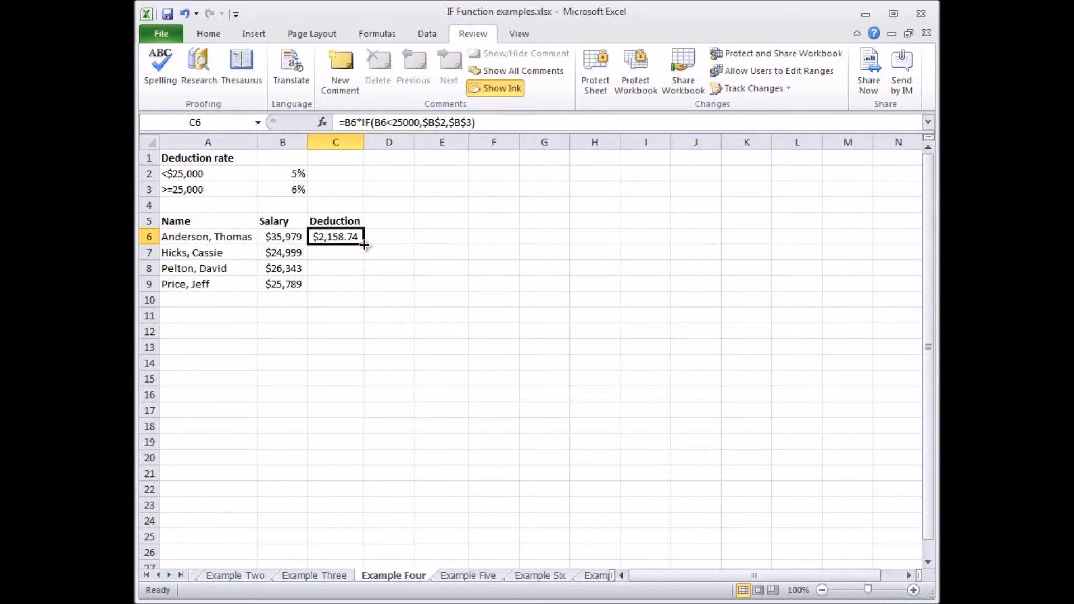
double_click(364, 245)
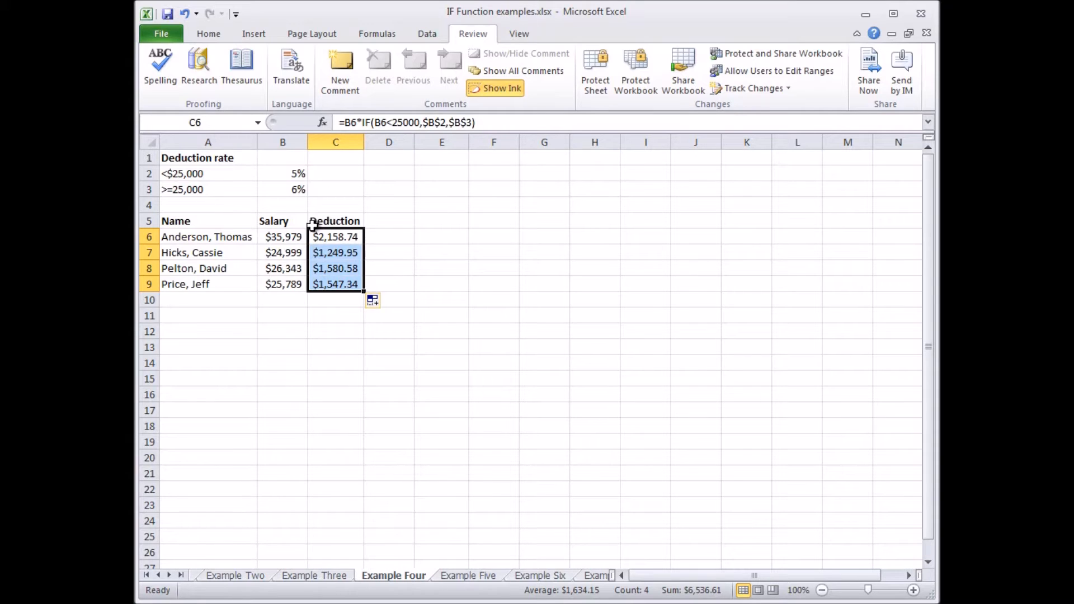
Enter the check formula =.06*B6 in E6 to verify the first employee's deduction
click(437, 237)
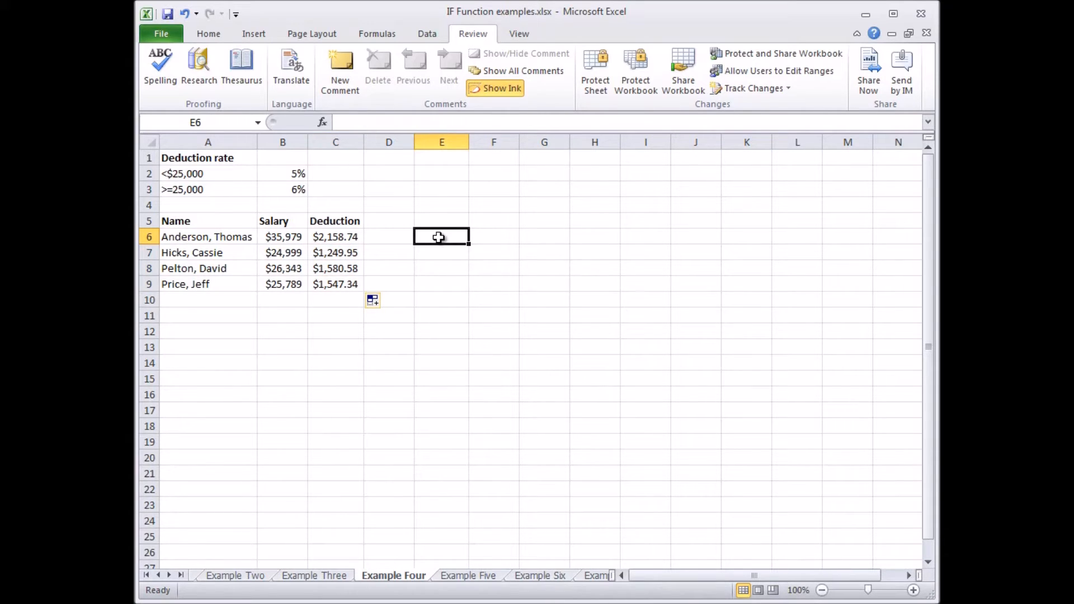
text(=.)
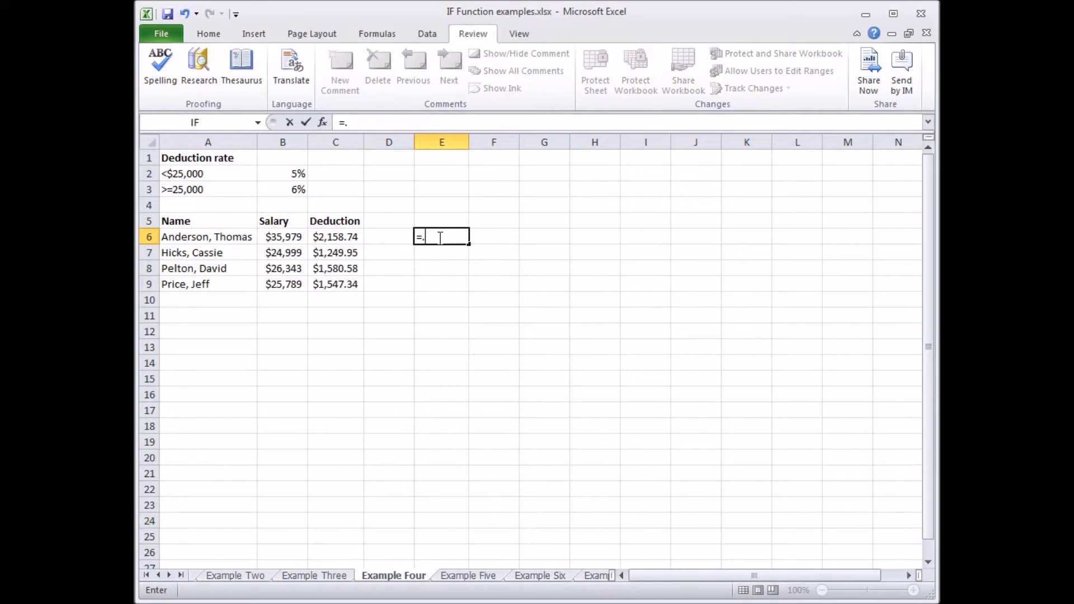
text(06)
text(*)
click(283, 237)
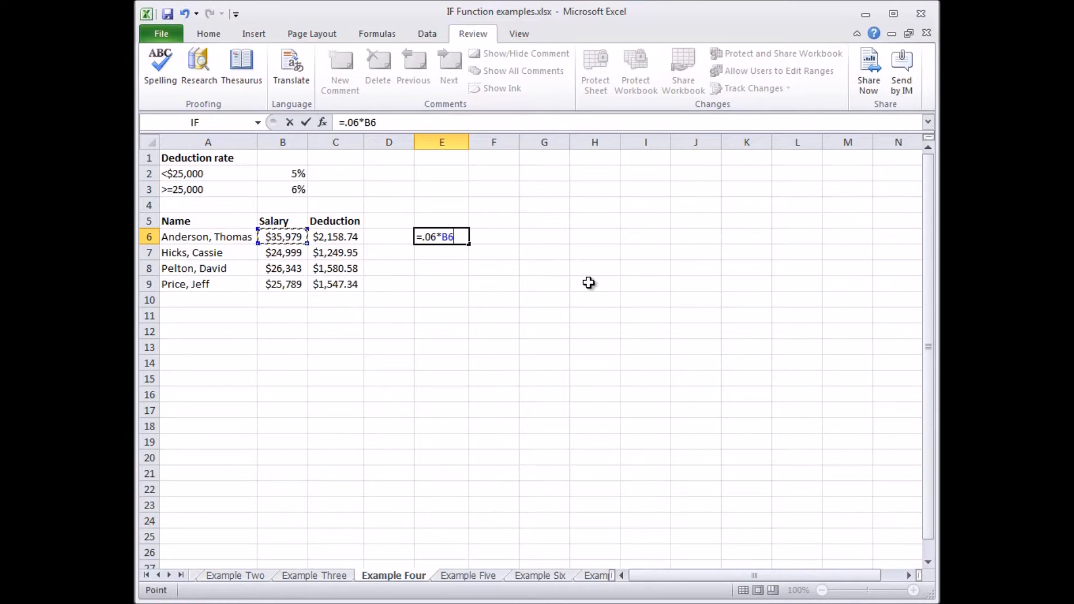
key(Return)
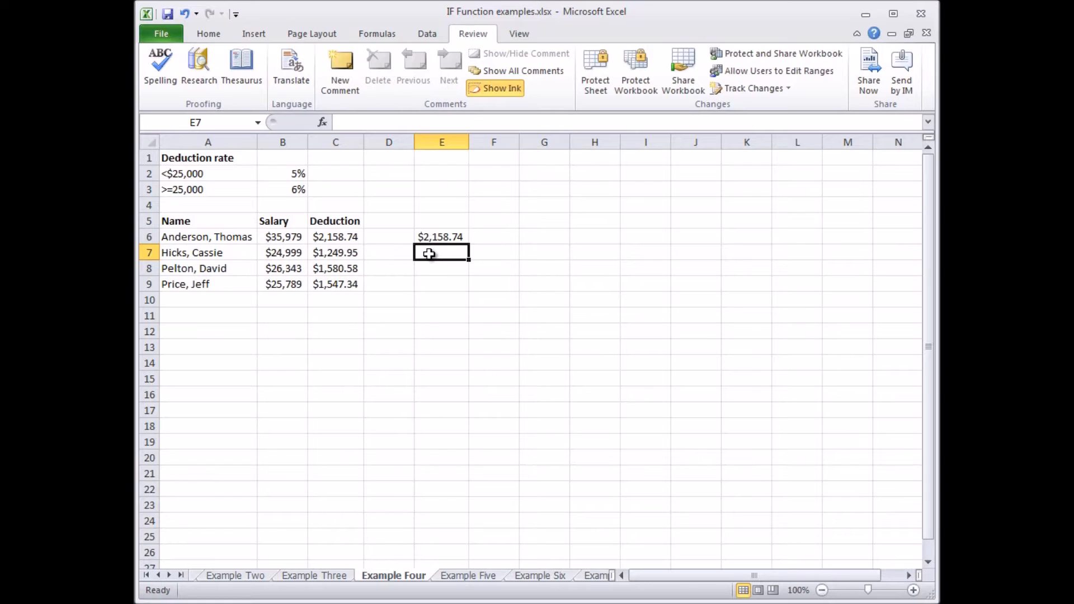
Enter the check formula =.05*B7 in E7 to verify the second employee's deduction
text(=.05*)
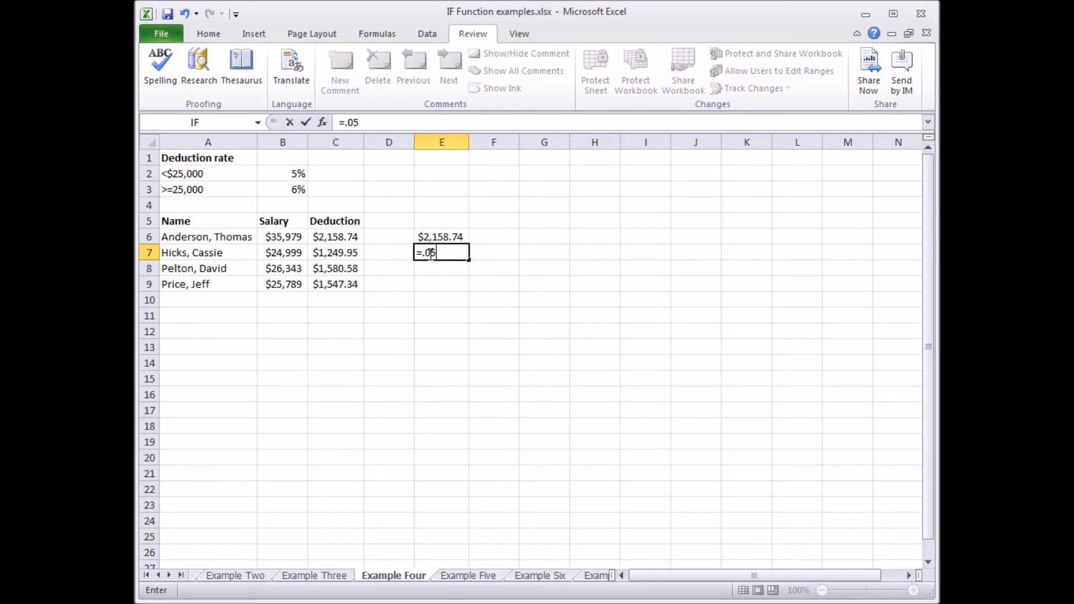
click(294, 253)
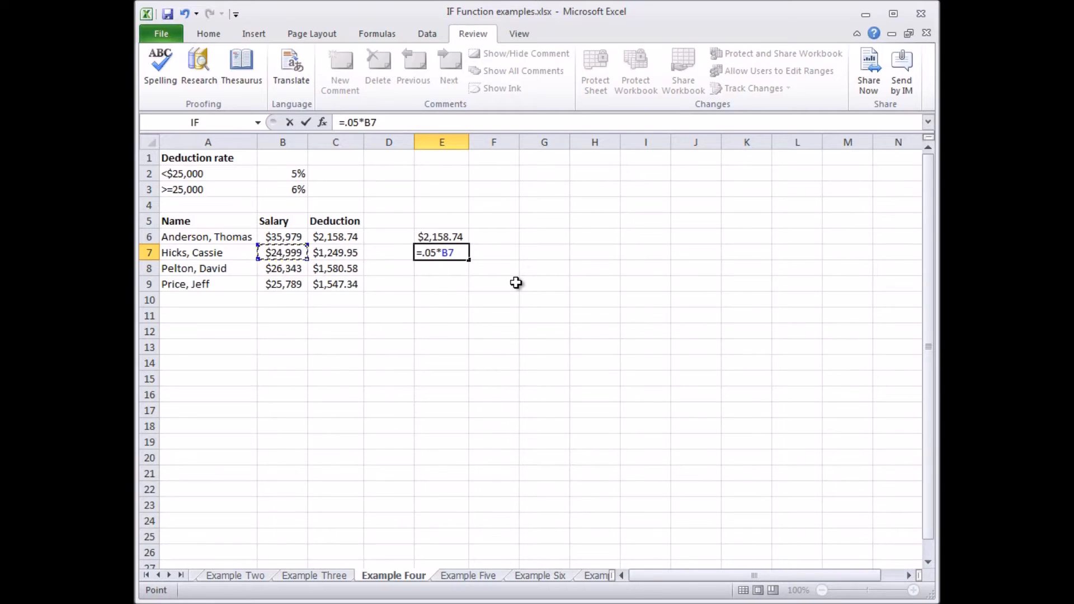
key(Return)
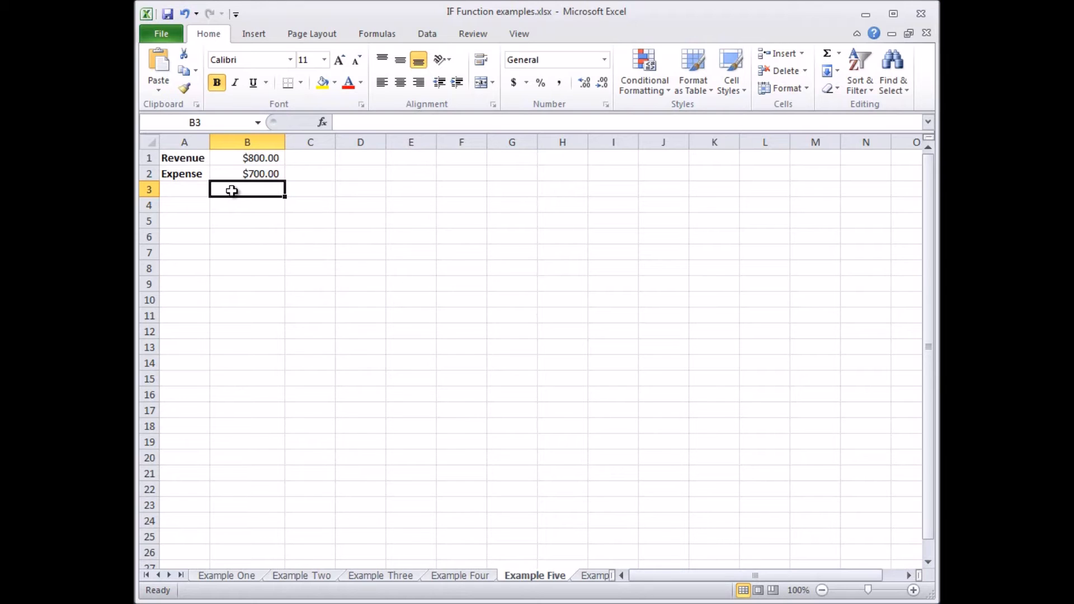
Begin an IF formula in B3 of the Example Five sheet with the test B1<B2 and "Loss" as the value if true
text(=IF)
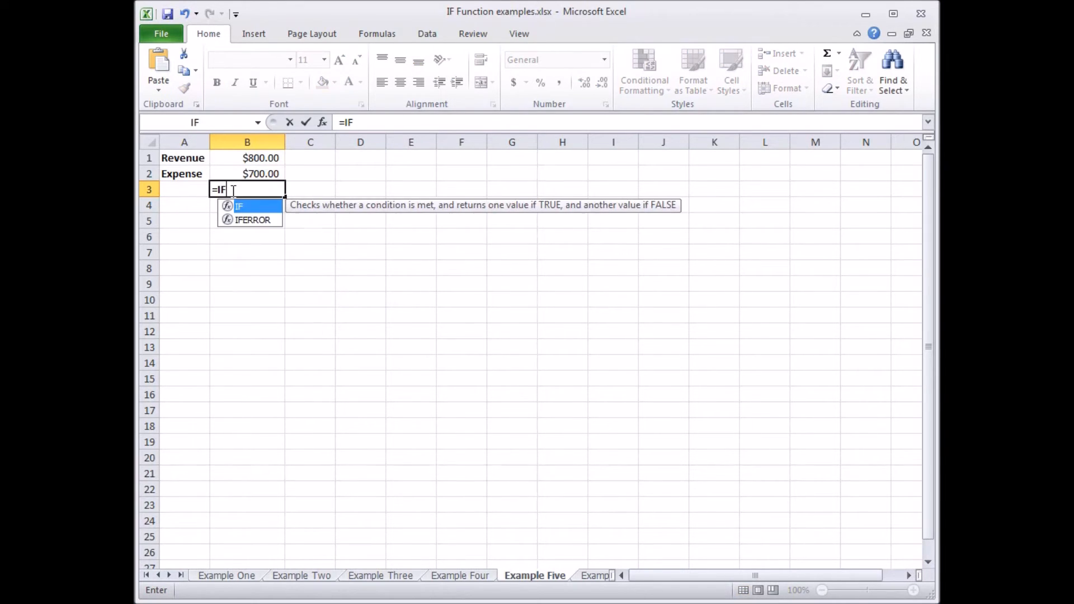
text(()
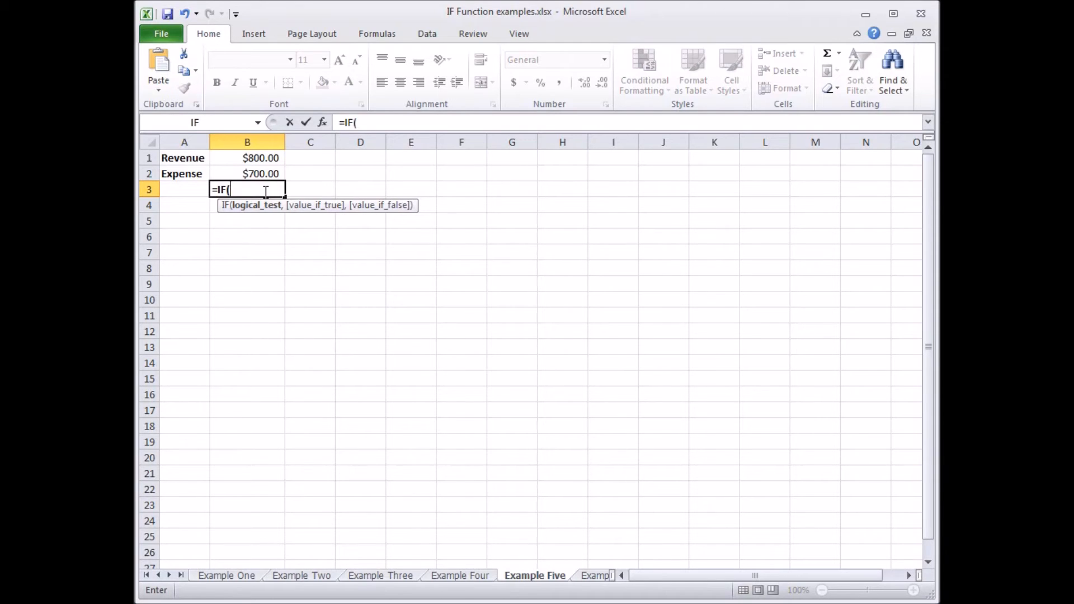
text(B1<B)
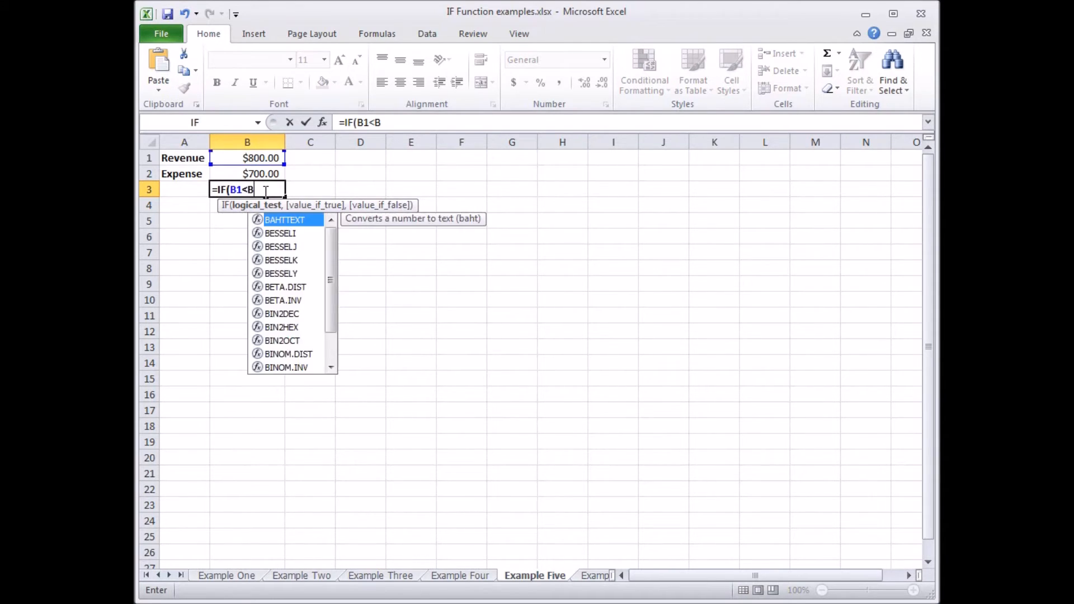
text(2,)
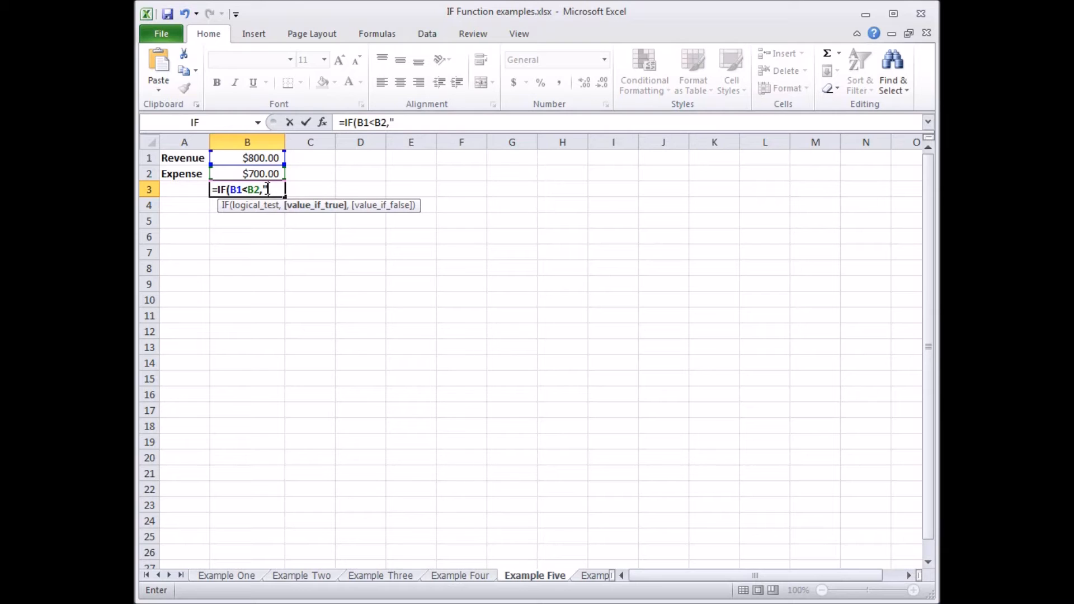
text("Loss",)
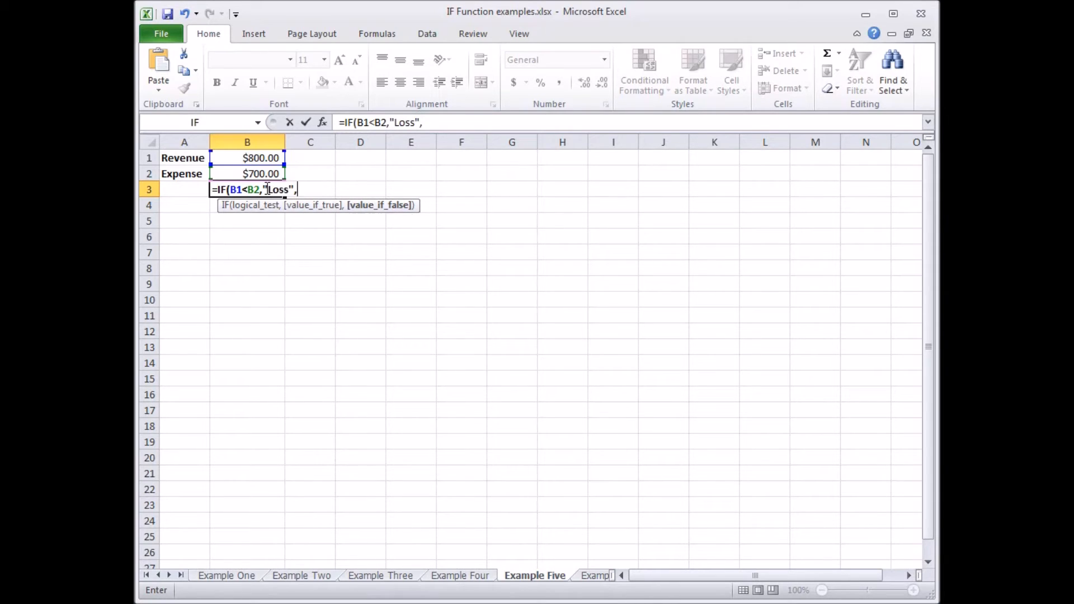
Nest a second IF as the value if false in the B3 formula, testing B1=B2 and returning "Break Even" if true
text(I)
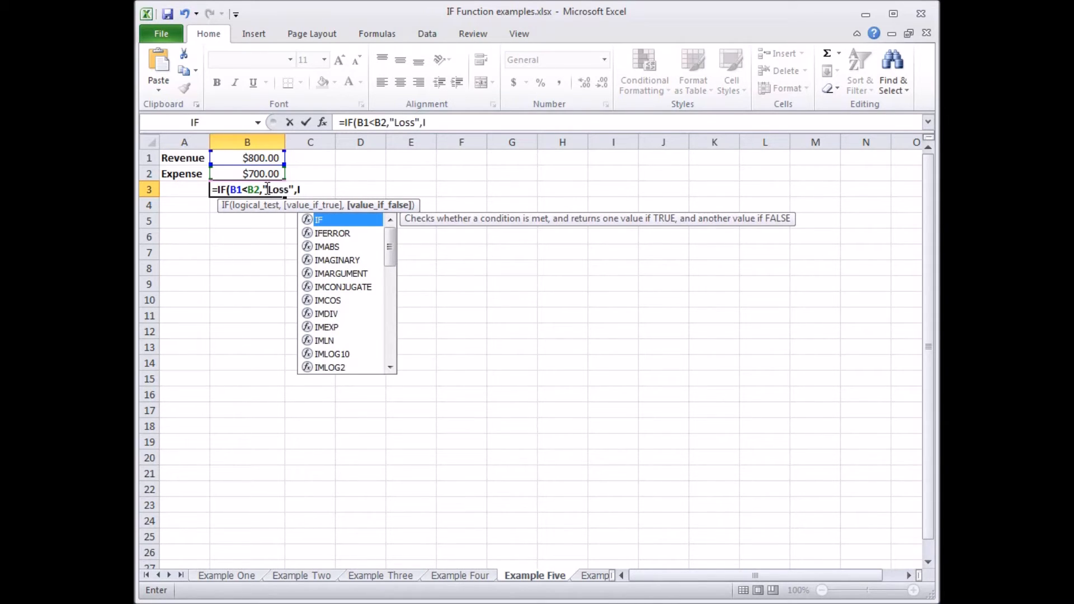
text(F)
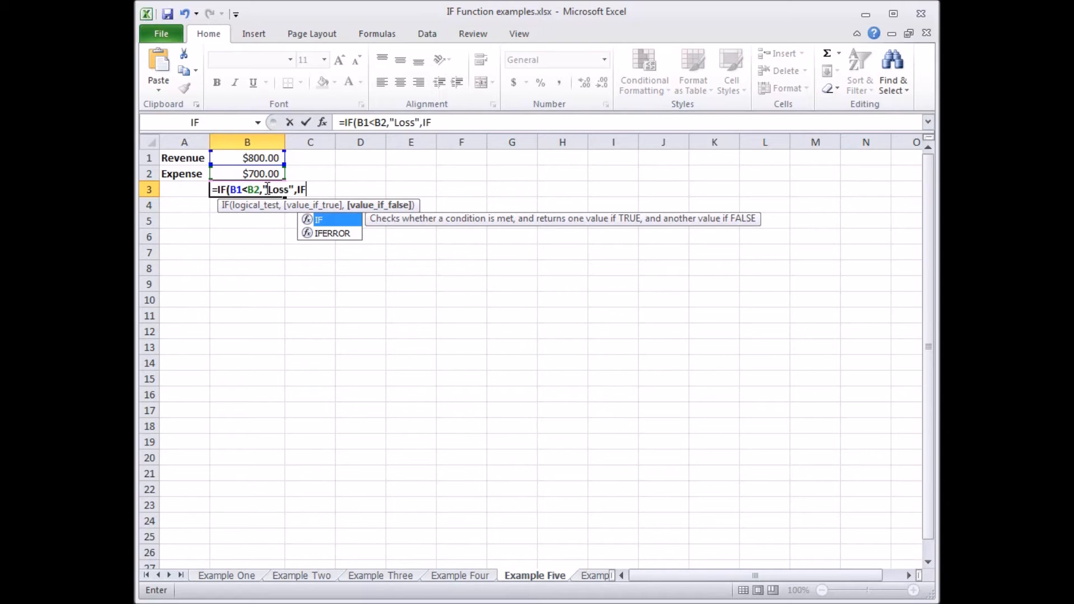
text(B1)
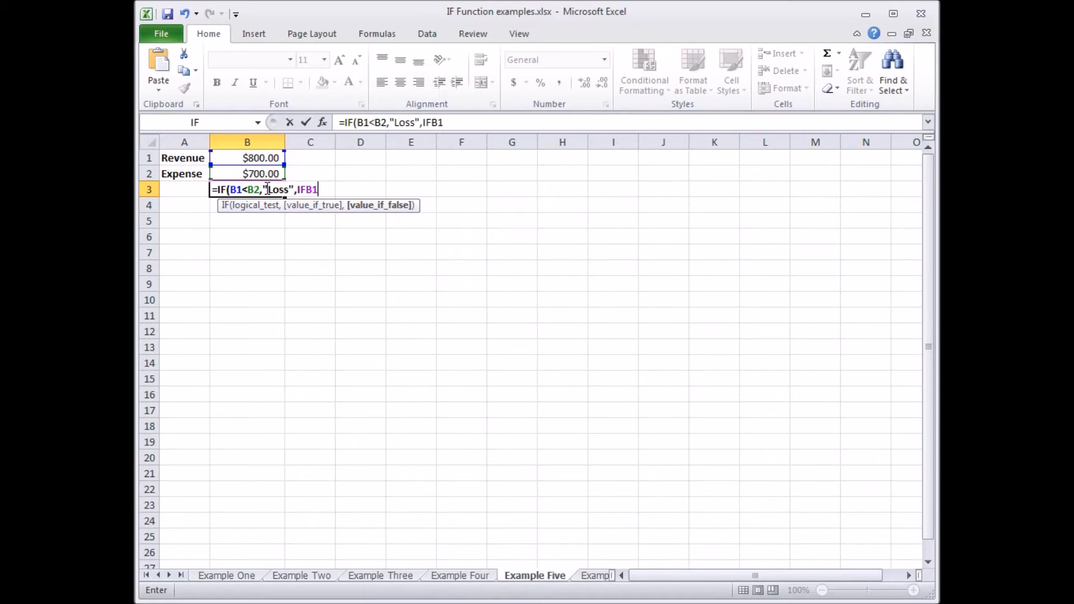
key(BackSpace)
key(BackSpace)
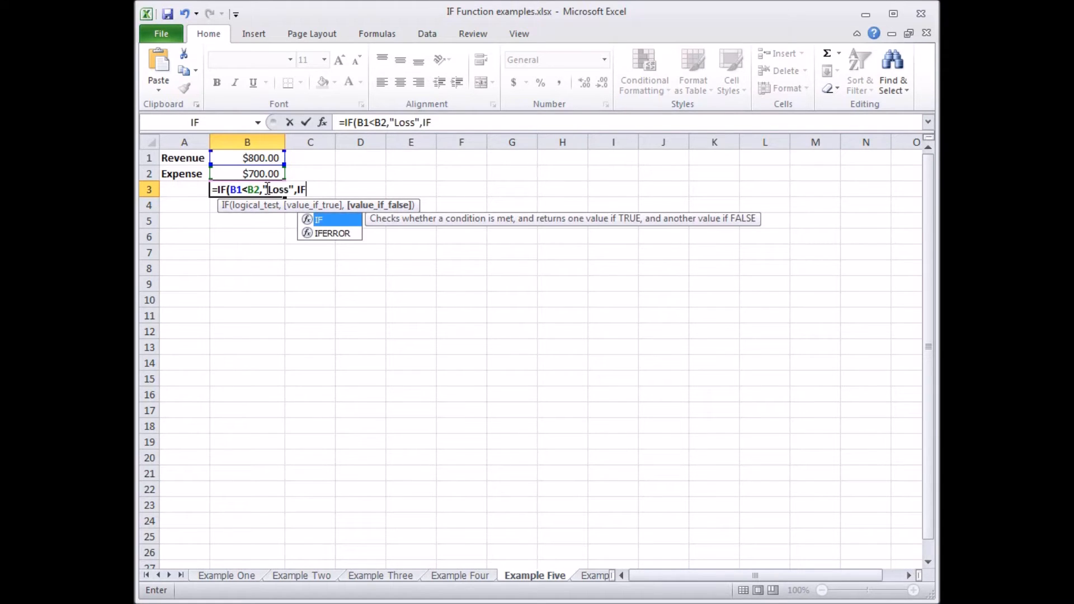
text((B)
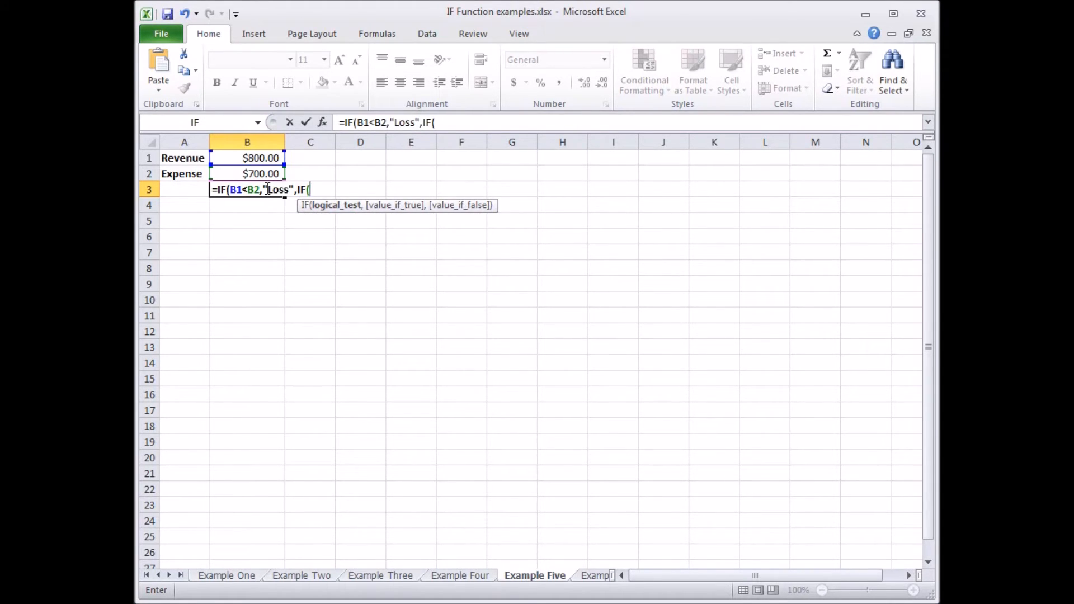
text(1=B2,)
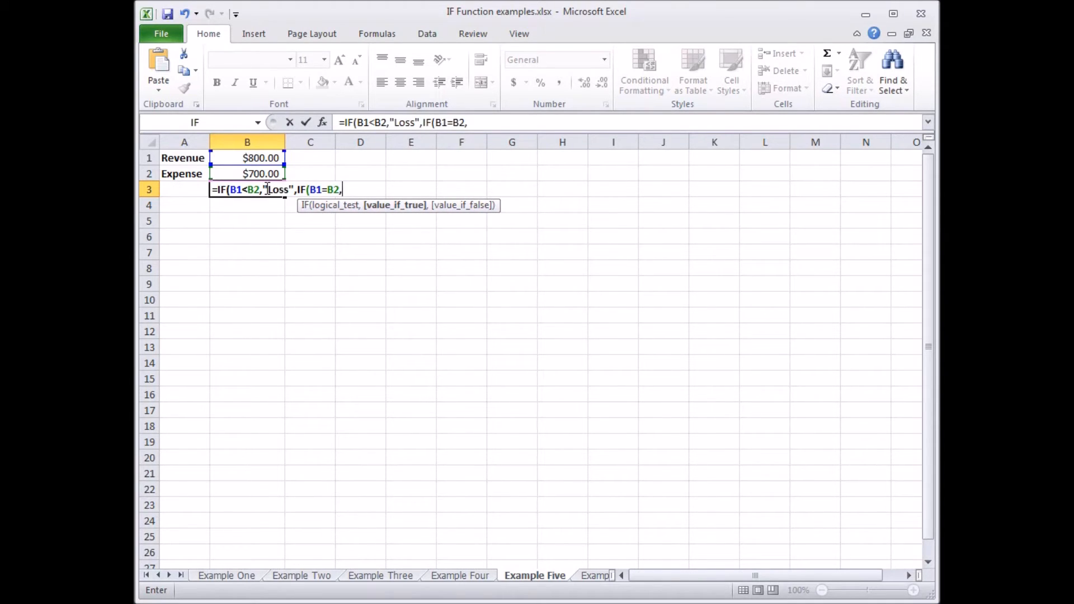
text("Break Even,)
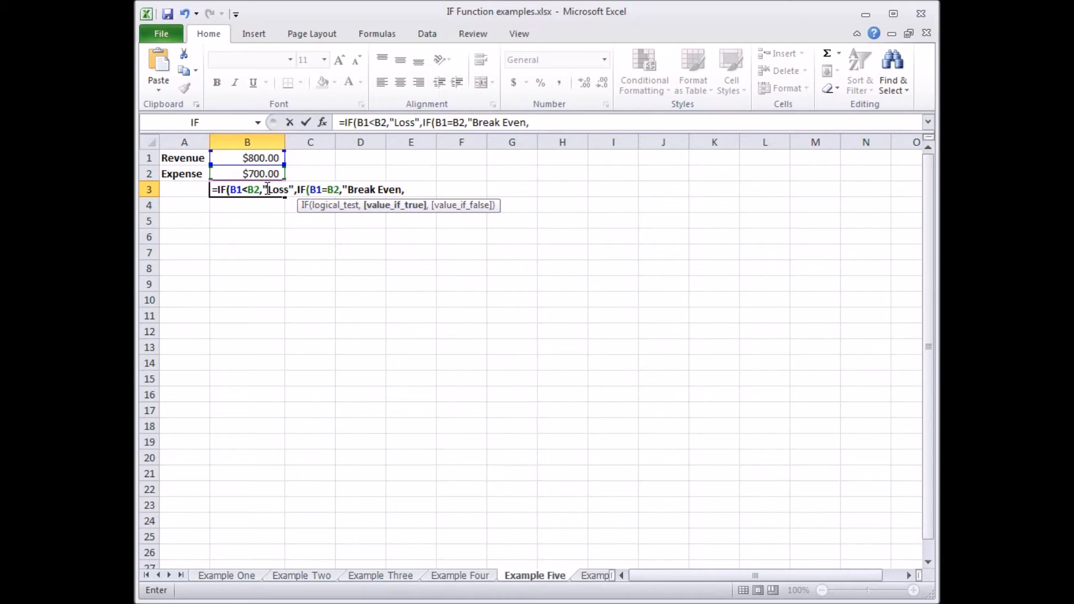
key(BackSpace)
text(",)
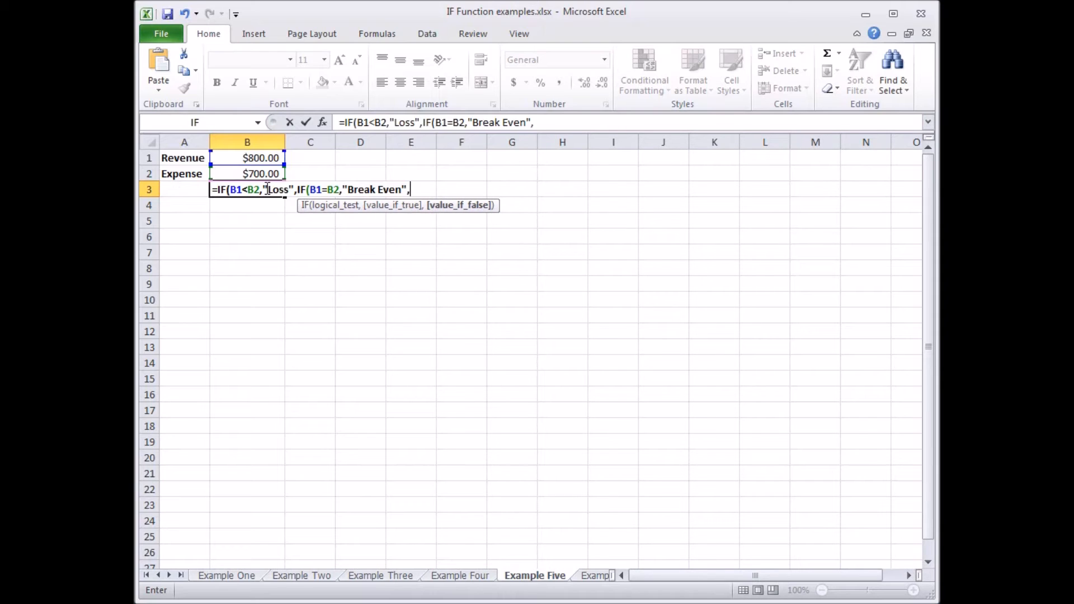
Complete the nested B3 formula with "Net Income" as the final value if false, and inspect the entered formula
text("Net Income")
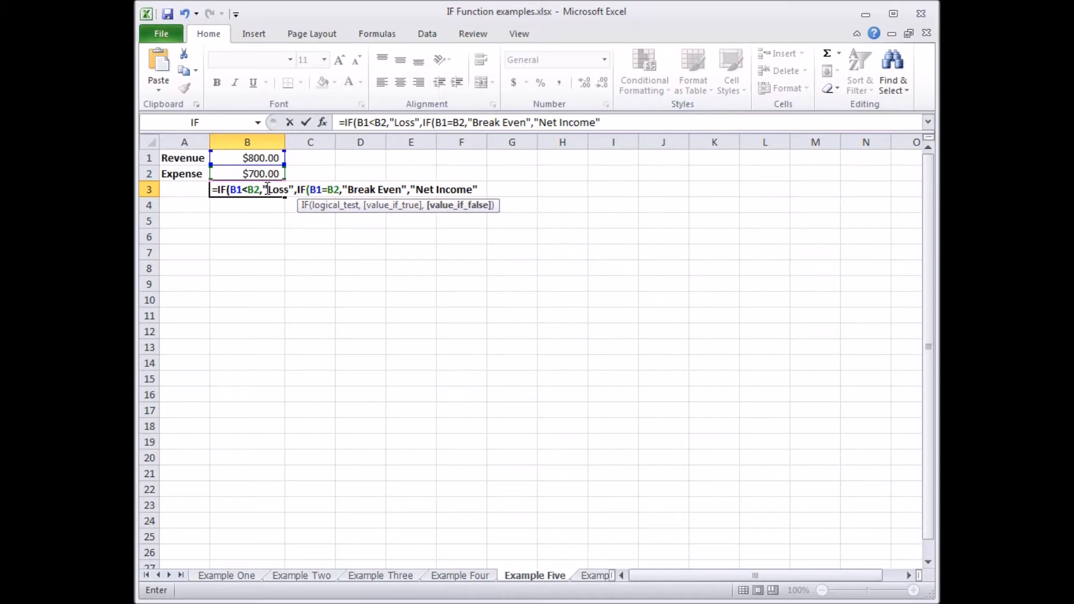
text())
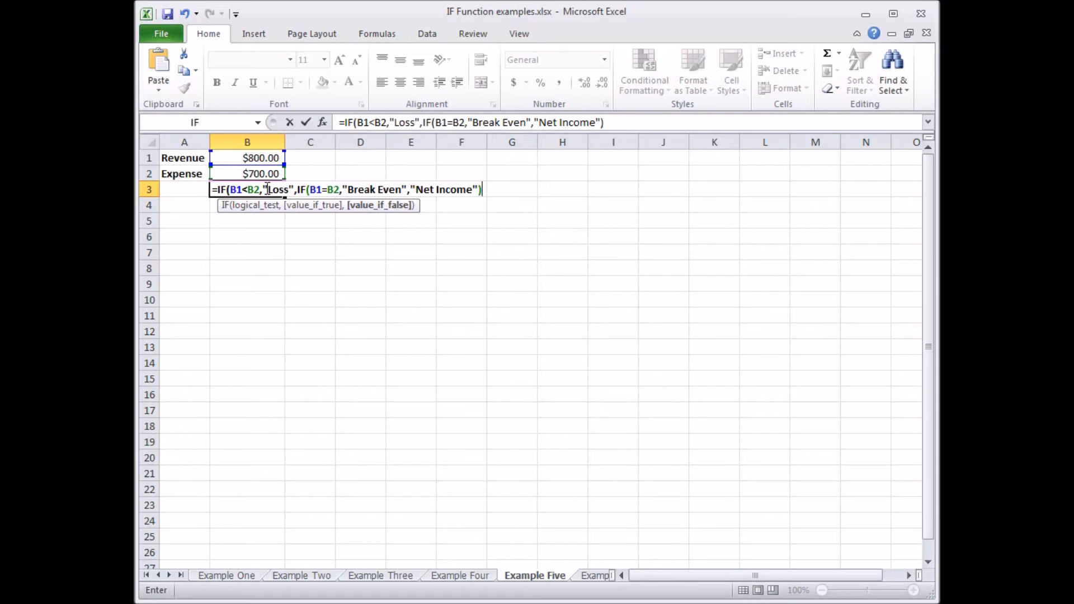
text())
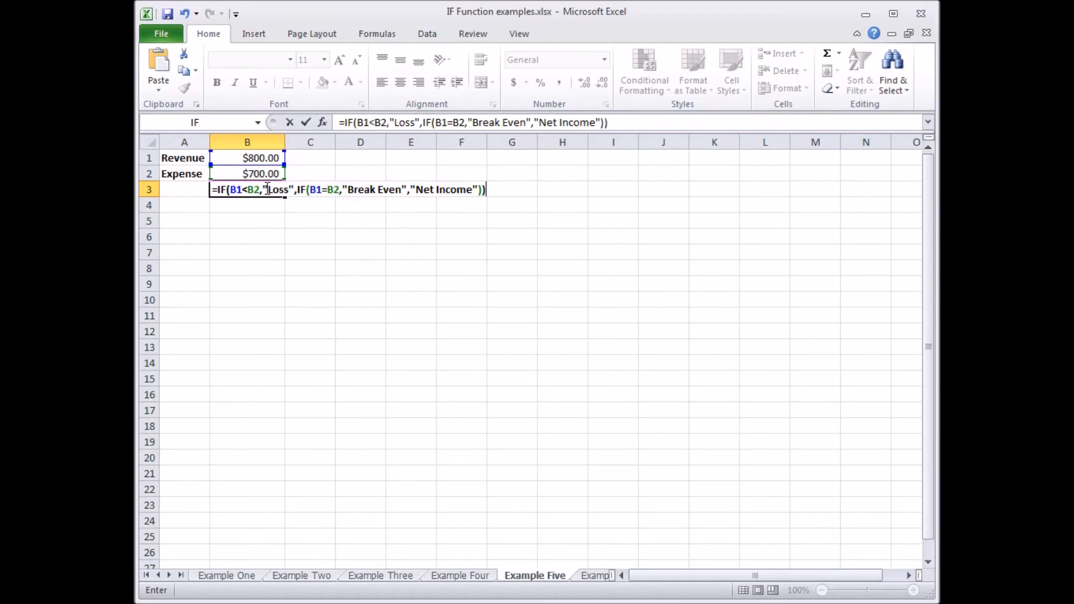
key(Return)
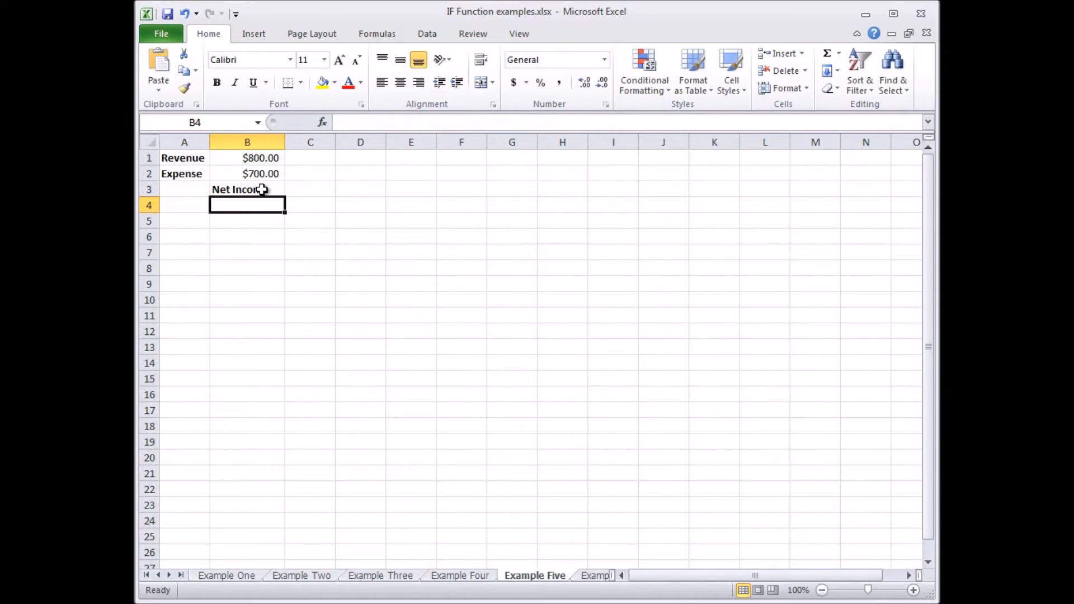
click(262, 190)
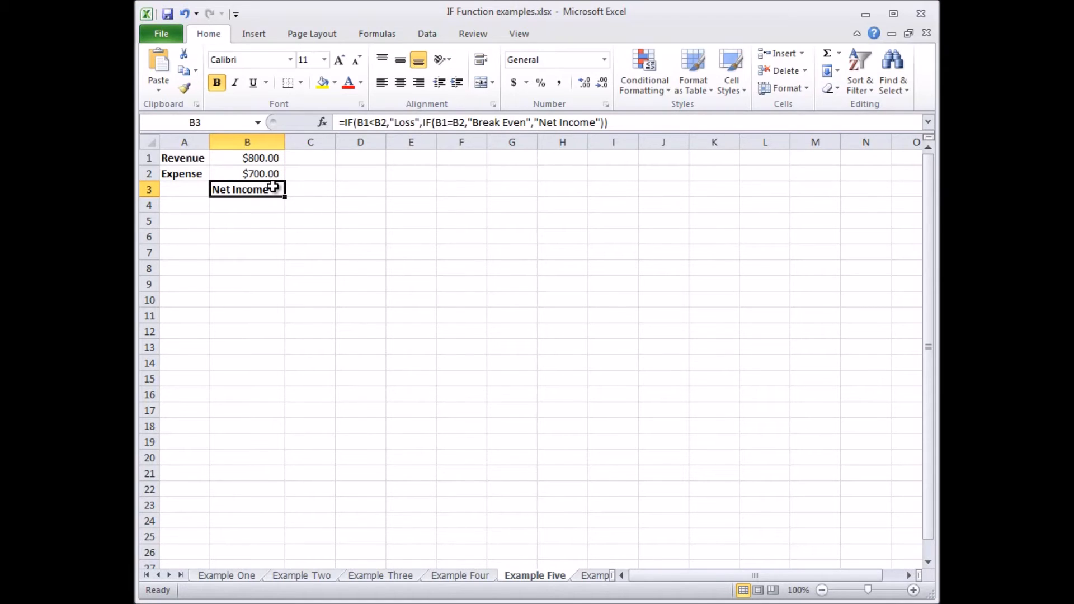
Set the Revenue amount in B1 to $500.00 to test the formula with revenue below expense
click(267, 160)
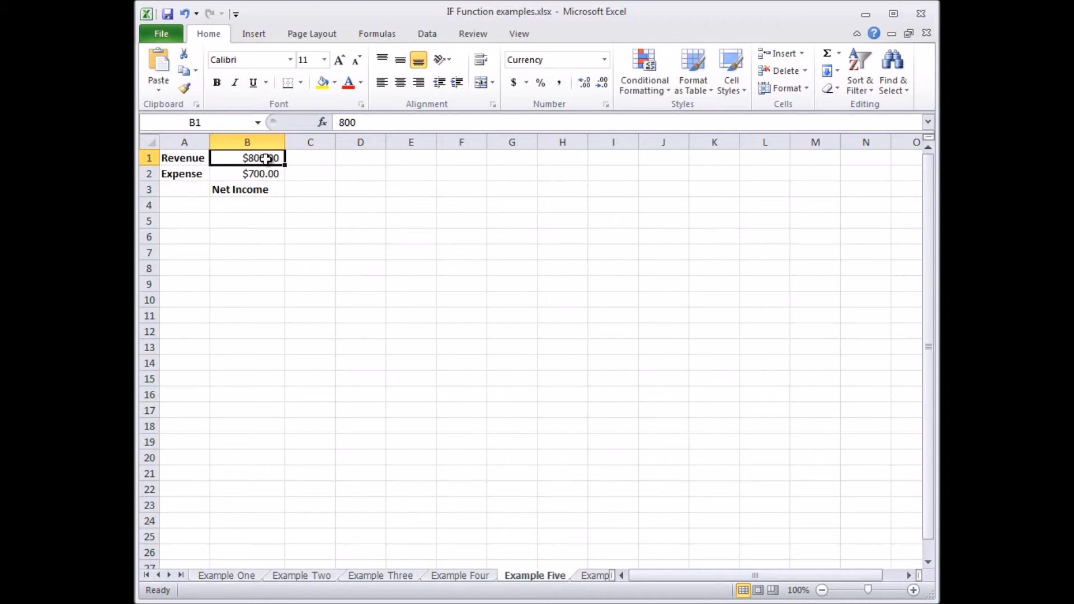
text($50)
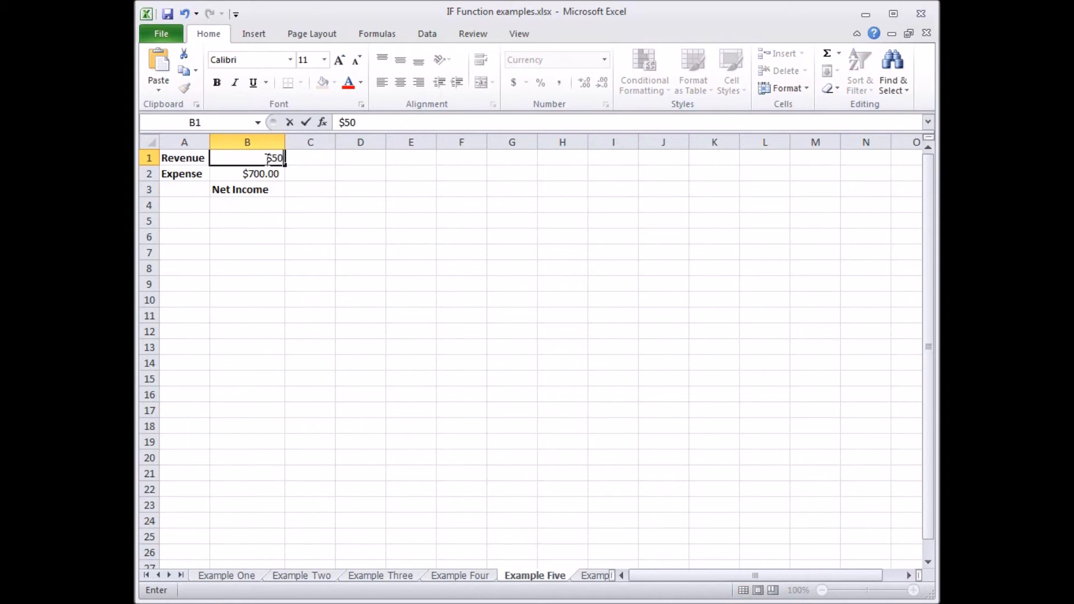
text(0.00)
key(Return)
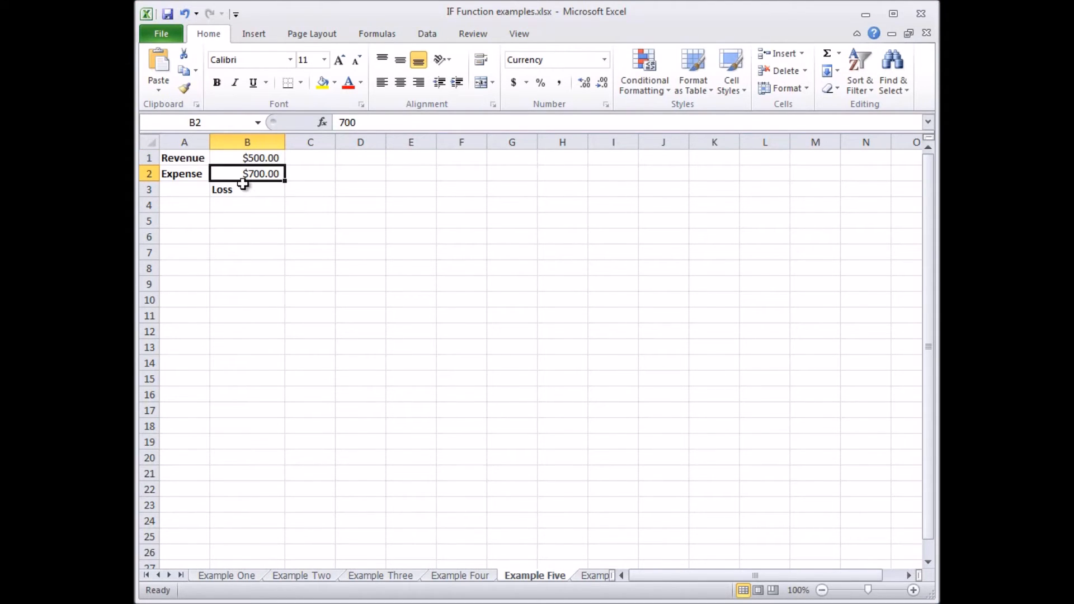
Set the Revenue amount in B1 to $700.00 to test the formula with revenue equal to expense
click(261, 159)
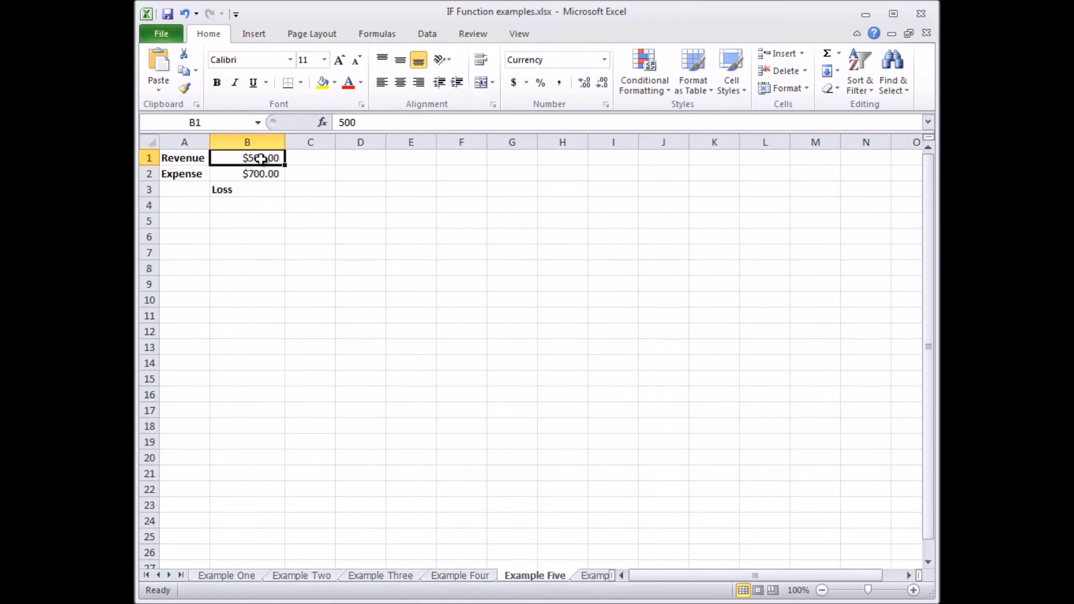
text($700.)
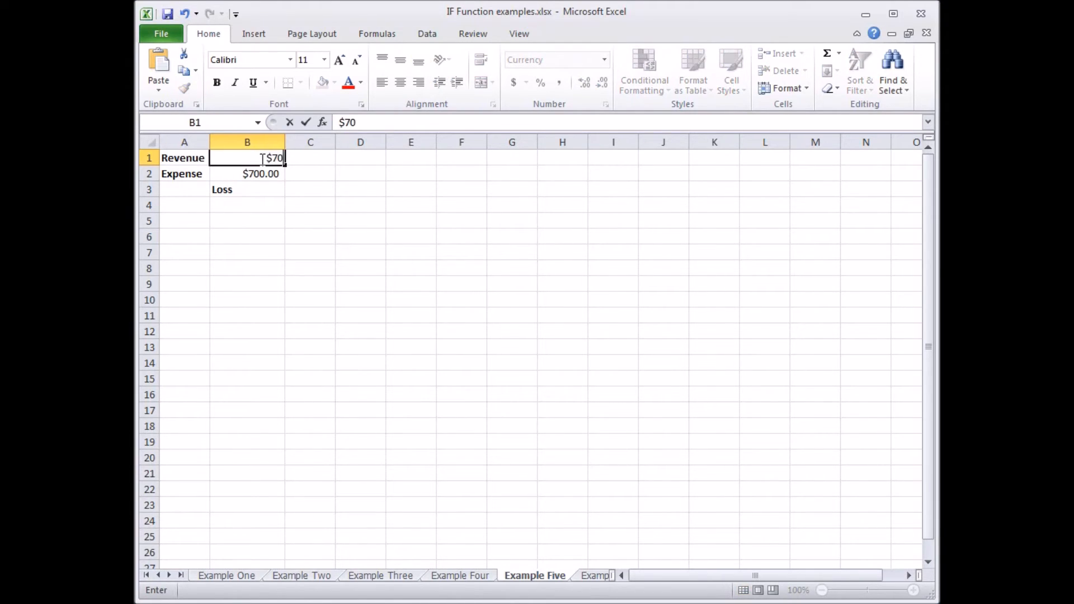
text(00)
key(Return)
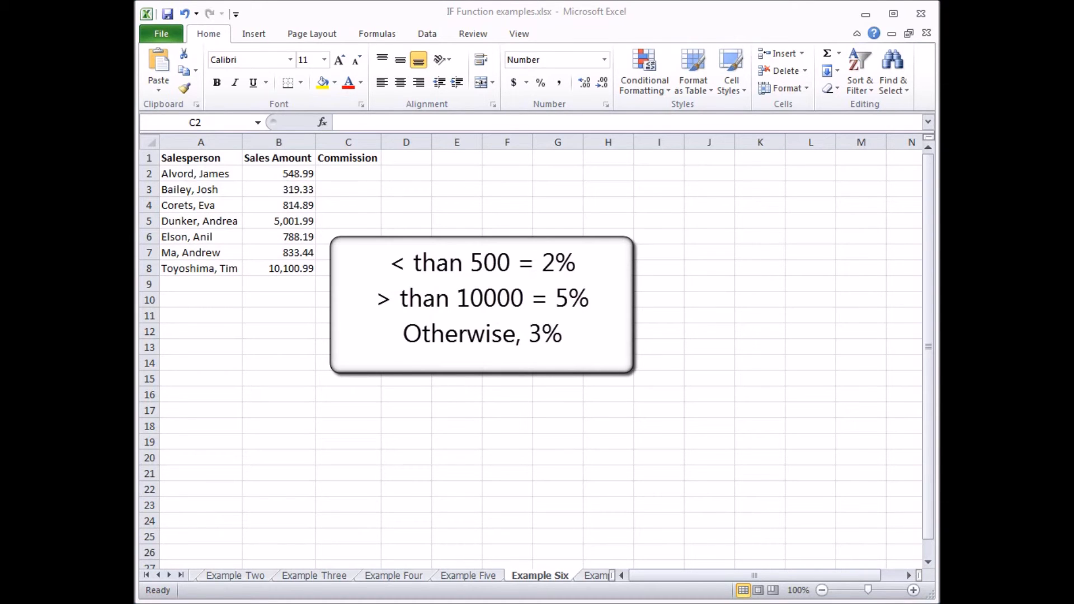
Start the commission formula in C2, multiplying B2 by an IF that tests B2<500 and returns 2% if true
click(334, 171)
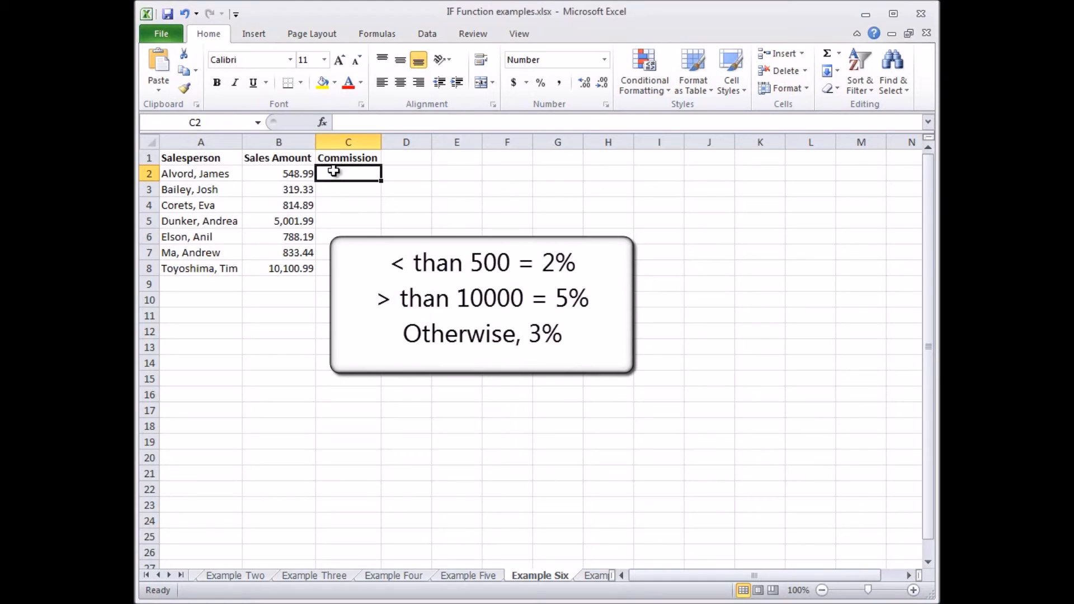
text(=)
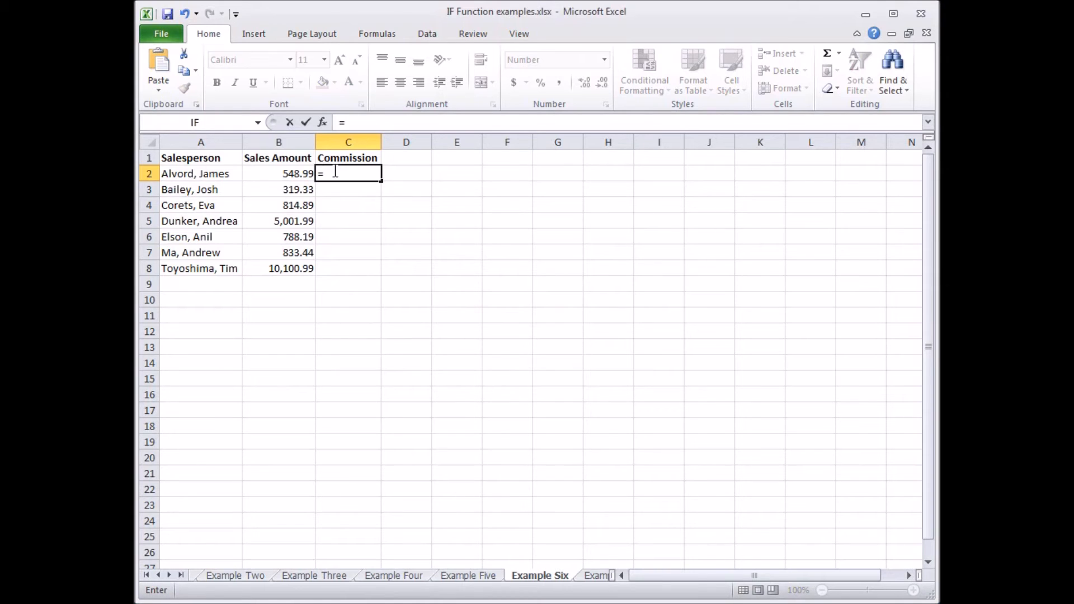
text(B2*)
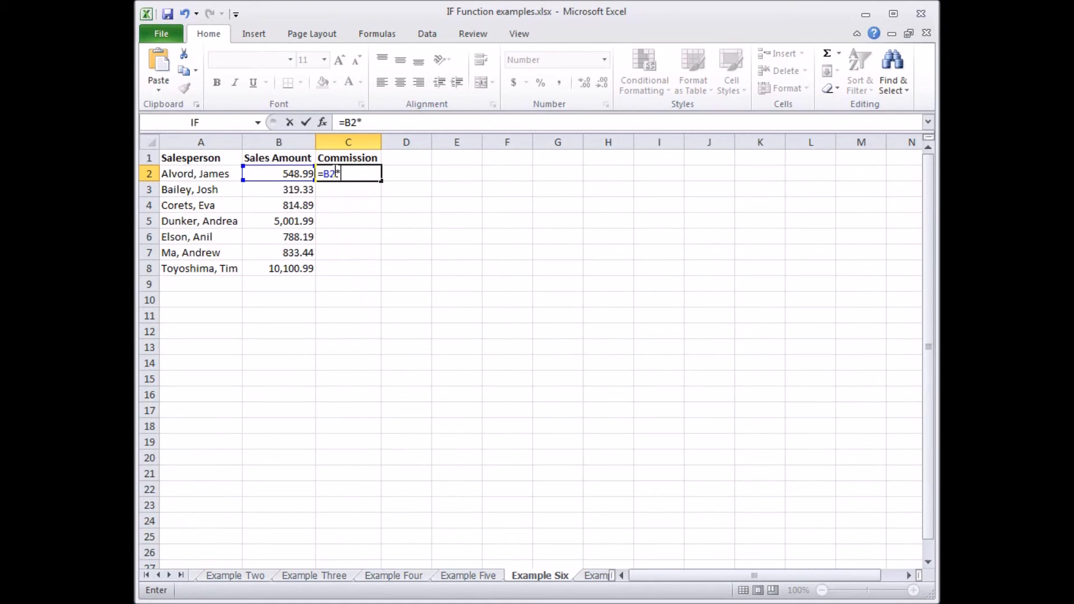
text(IF()
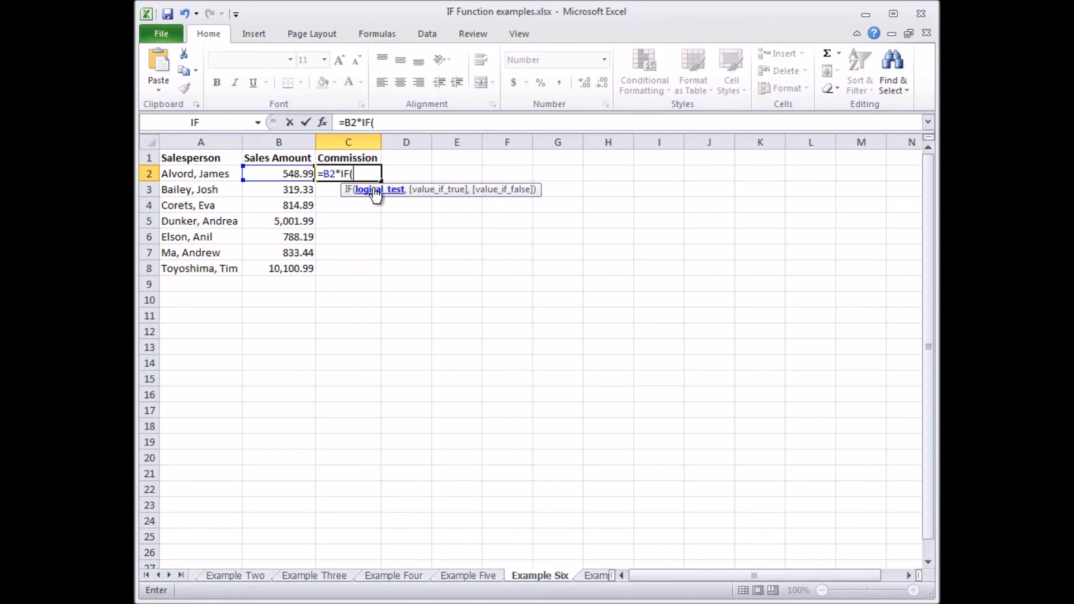
text(B2<500,)
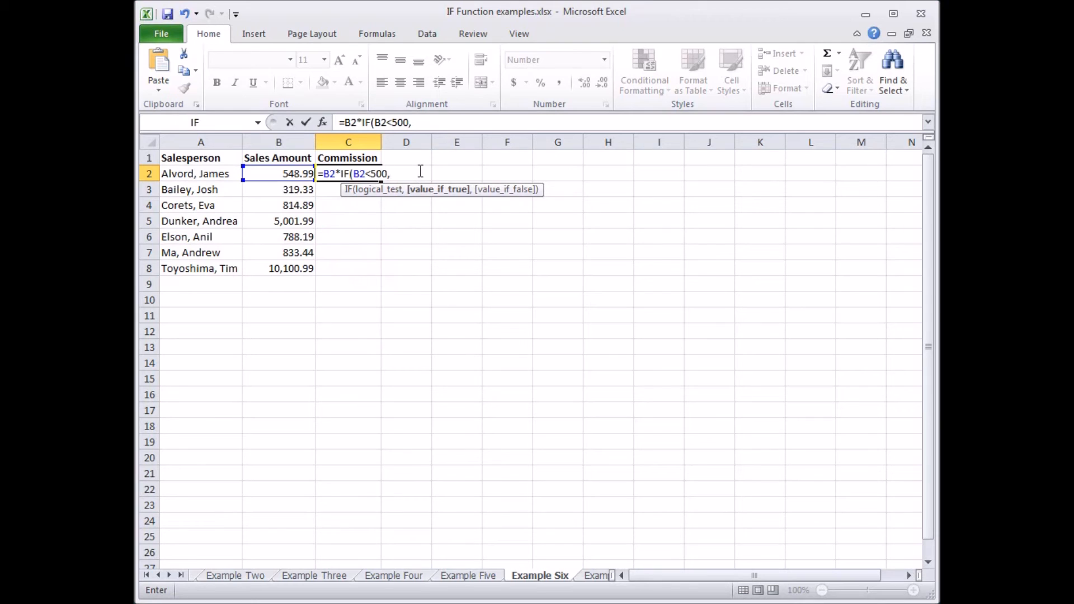
text(2%,)
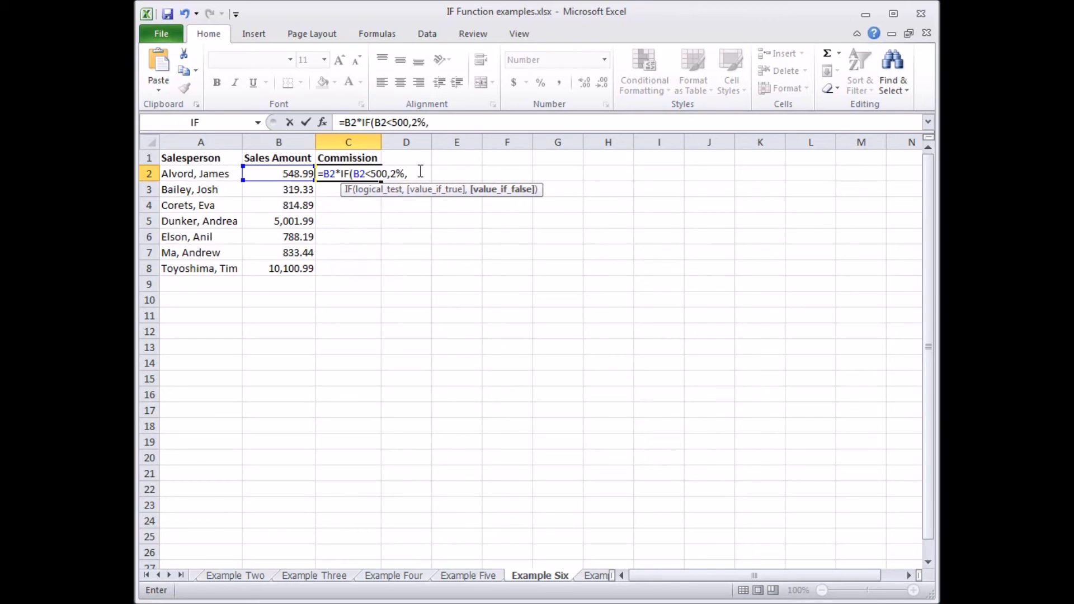
Nest a second IF in the C2 formula, testing B2>10000 with 5% if true and 3% if false, and enter it
text(IF)
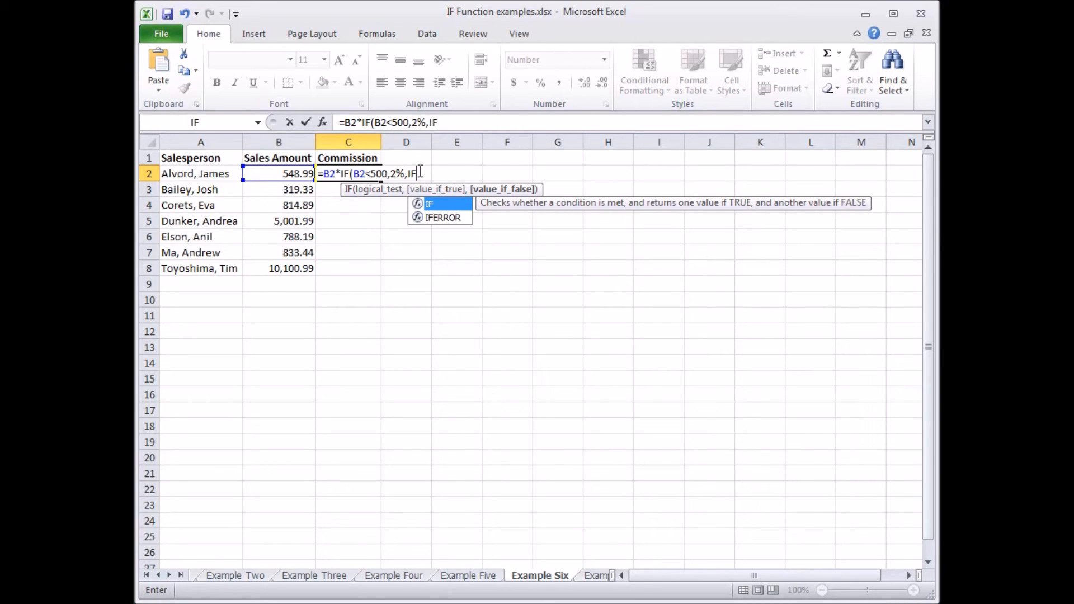
text(()
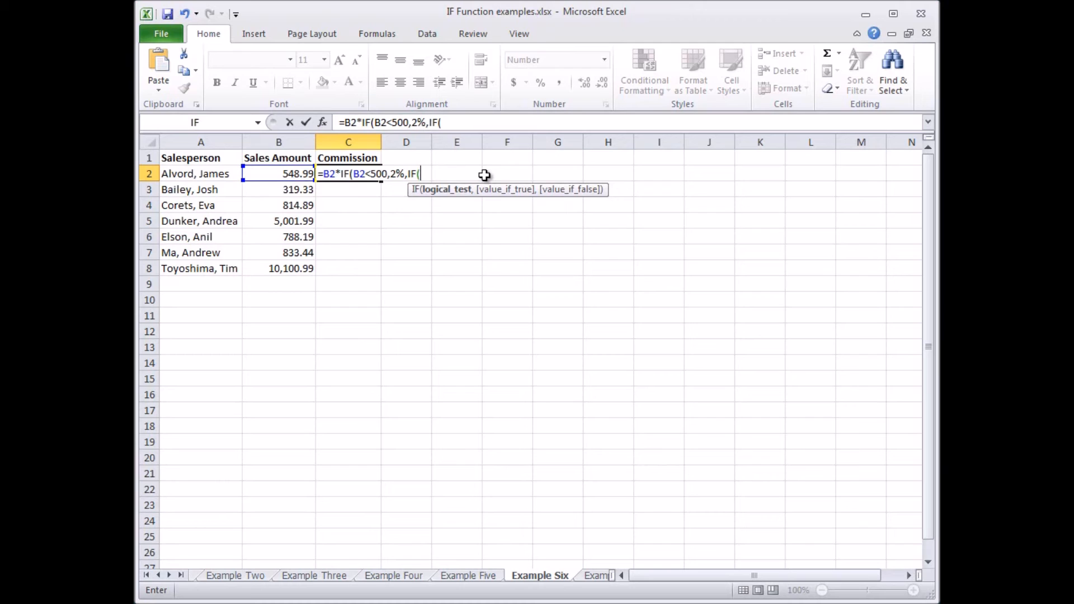
text(B2>1000)
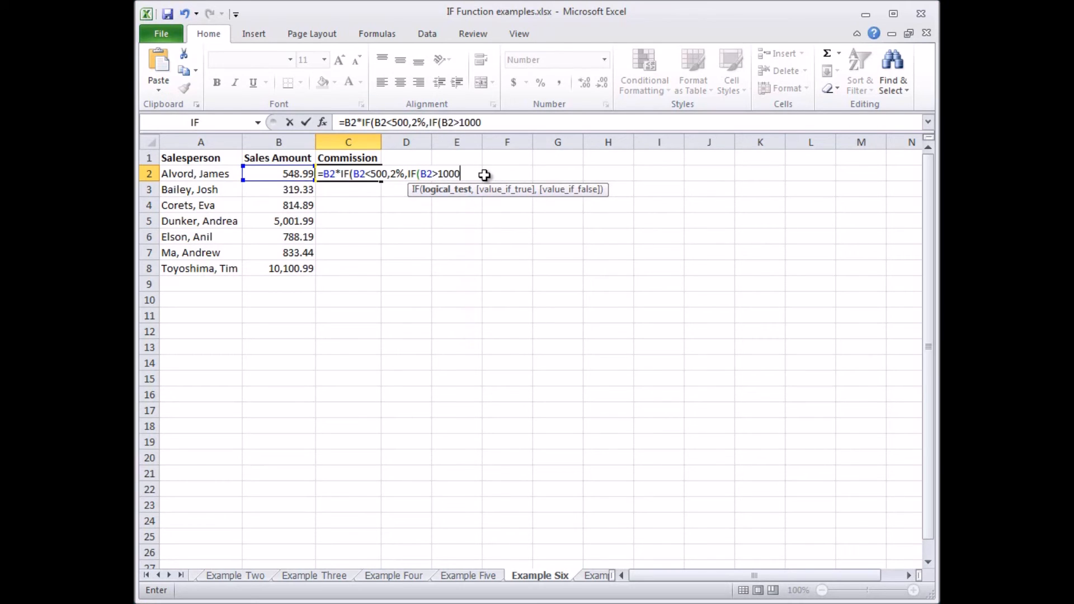
text(0,)
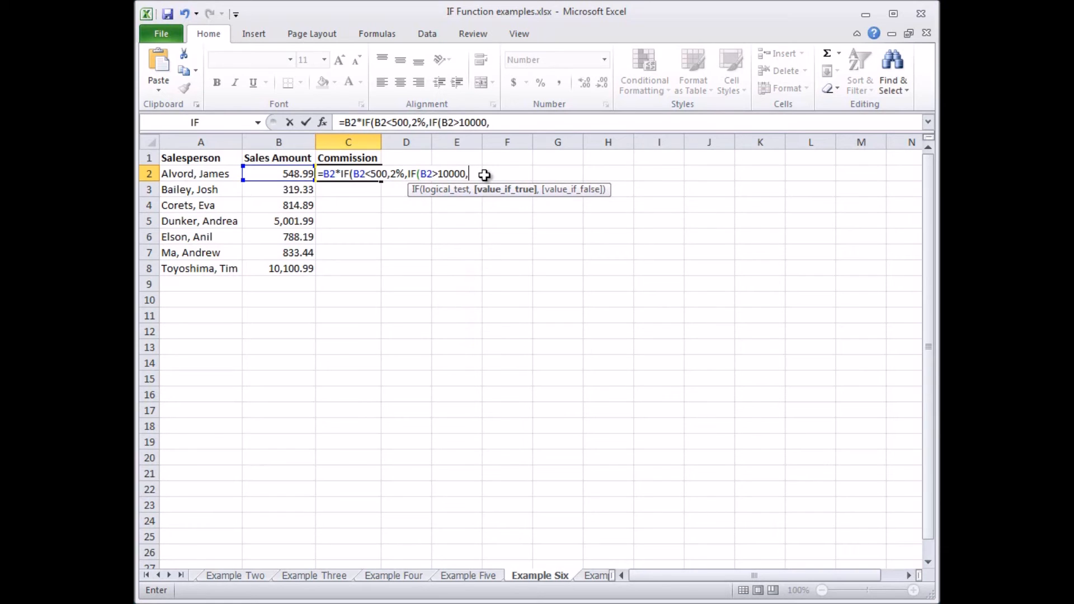
text(5%,3%)
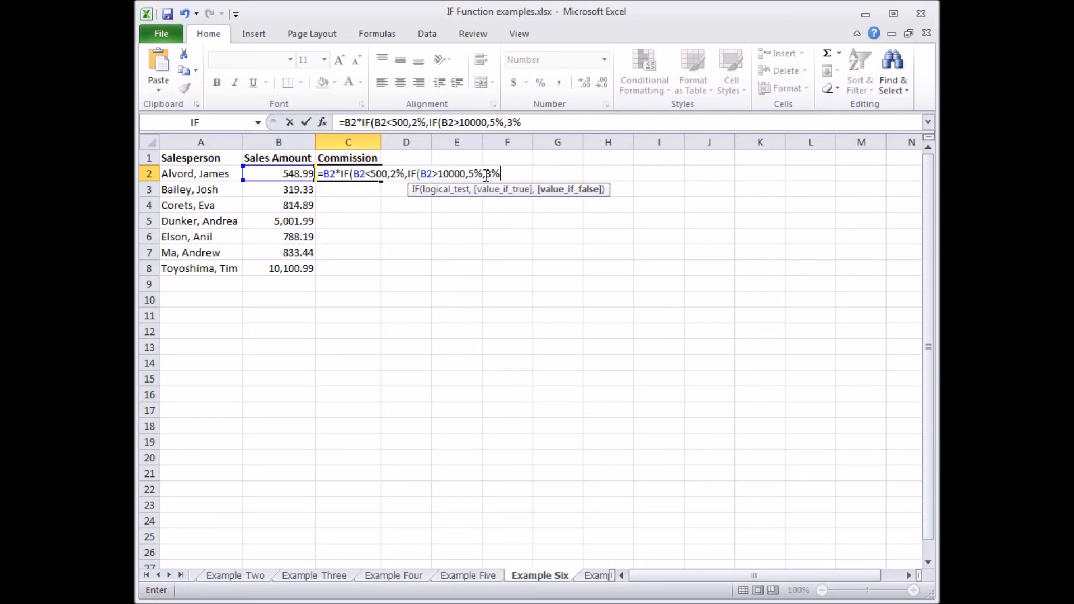
text()))
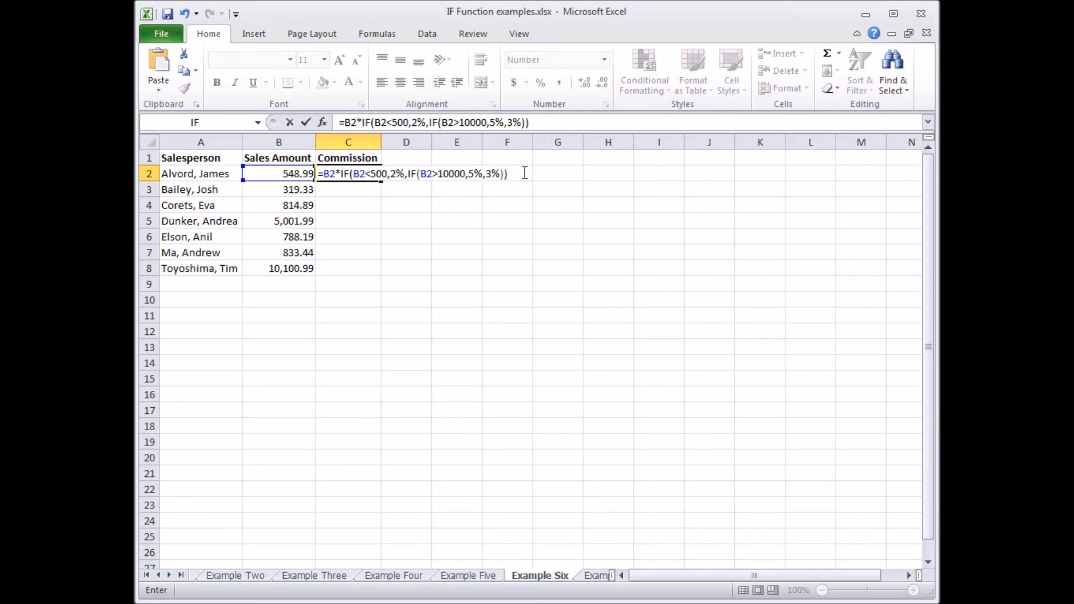
key(Return)
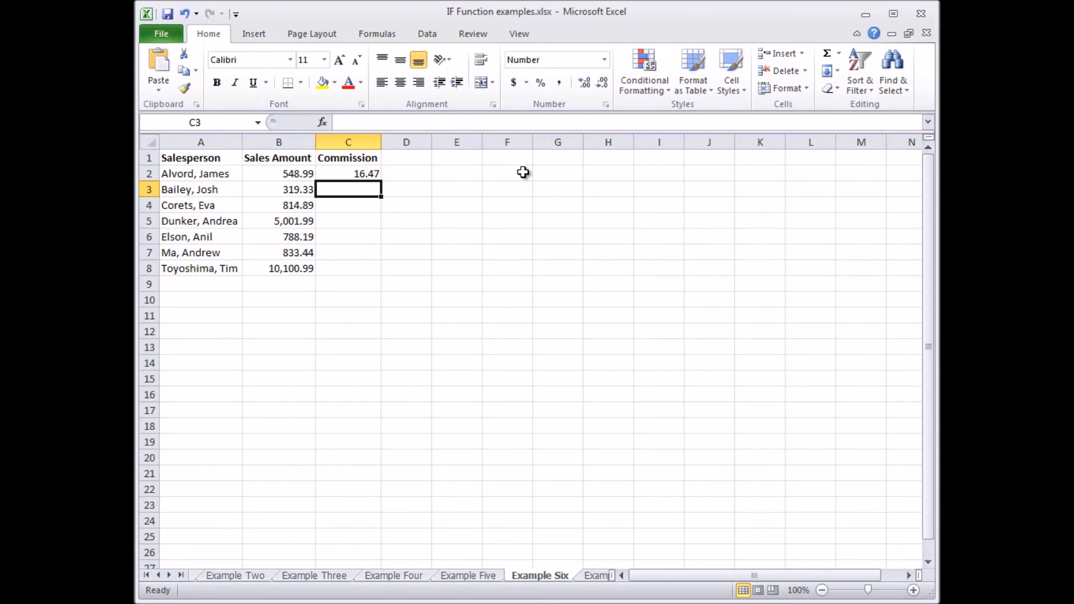
Fill the commission formula from C2 down through C8 for the remaining salespeople
click(375, 178)
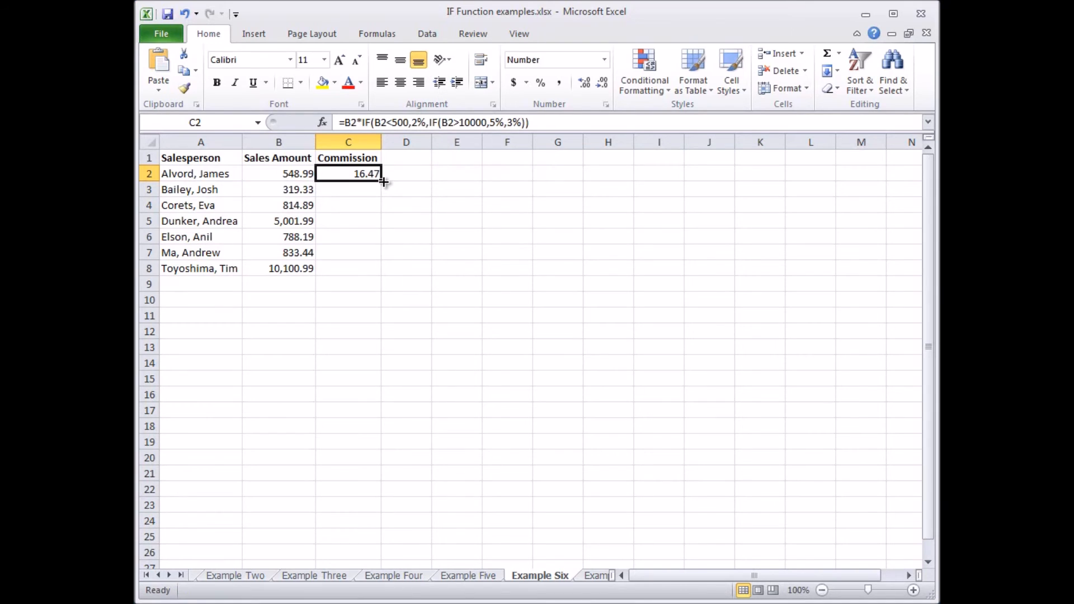
double_click(383, 181)
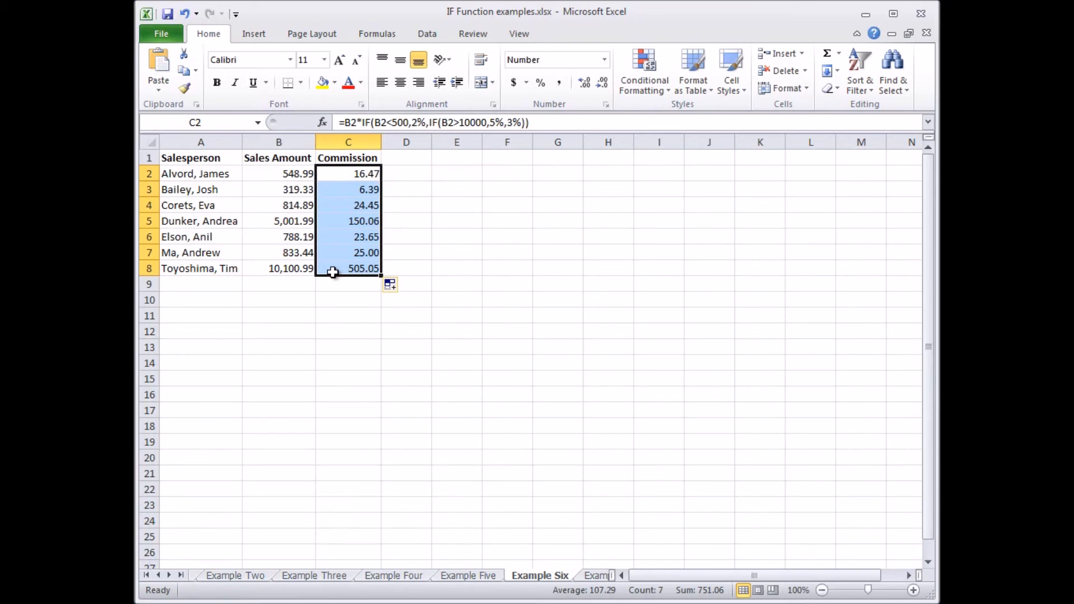
click(332, 272)
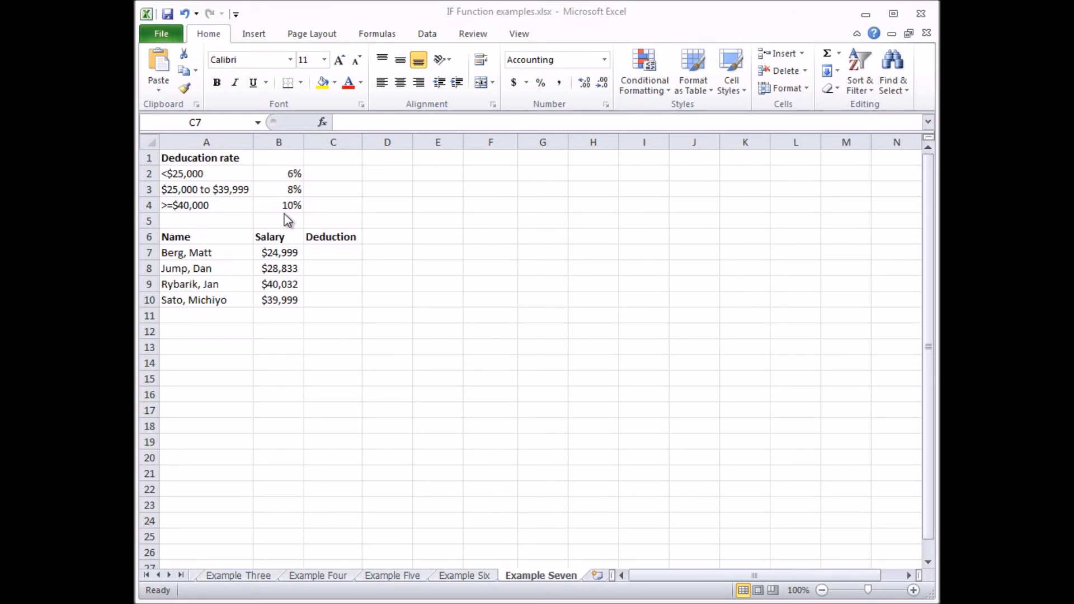
Start the deduction formula in C7, multiplying B7 by an IF that tests B7<25000 and returns the absolute reference $B$2 if true
click(320, 251)
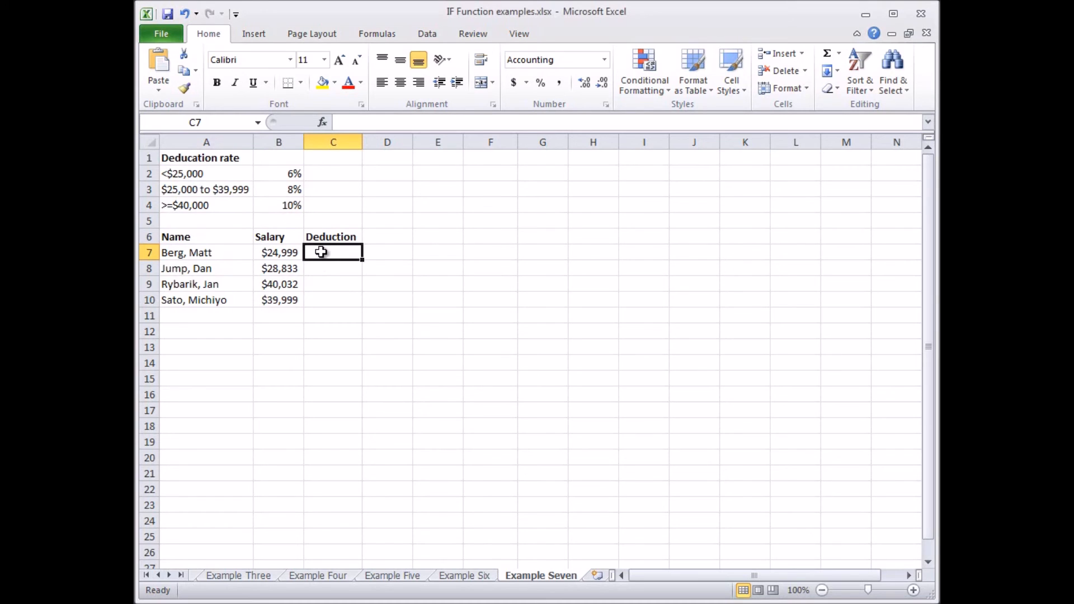
text(=)
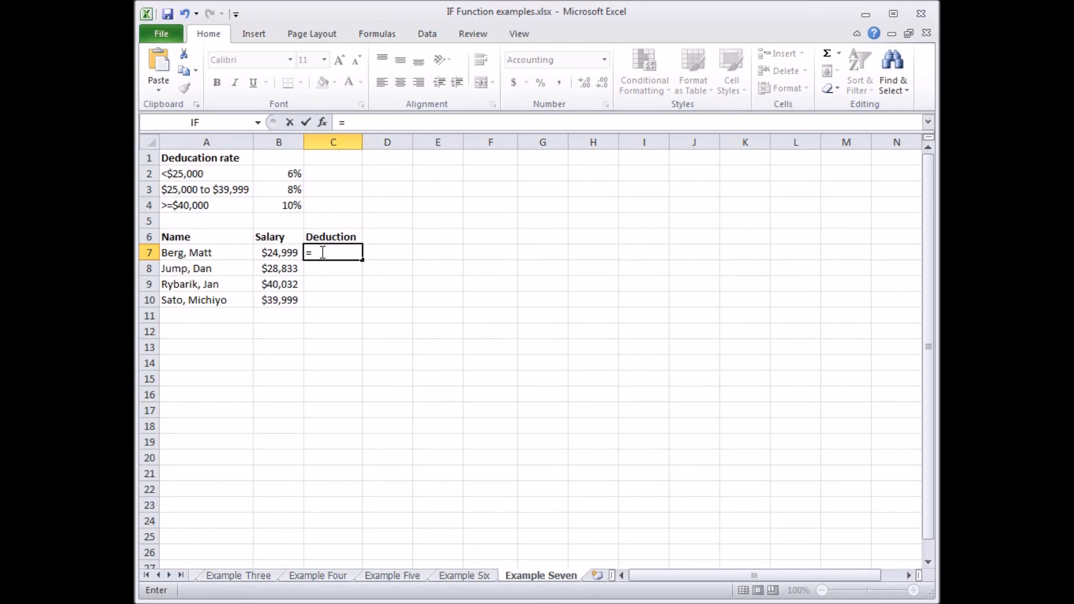
text(B7*IF()
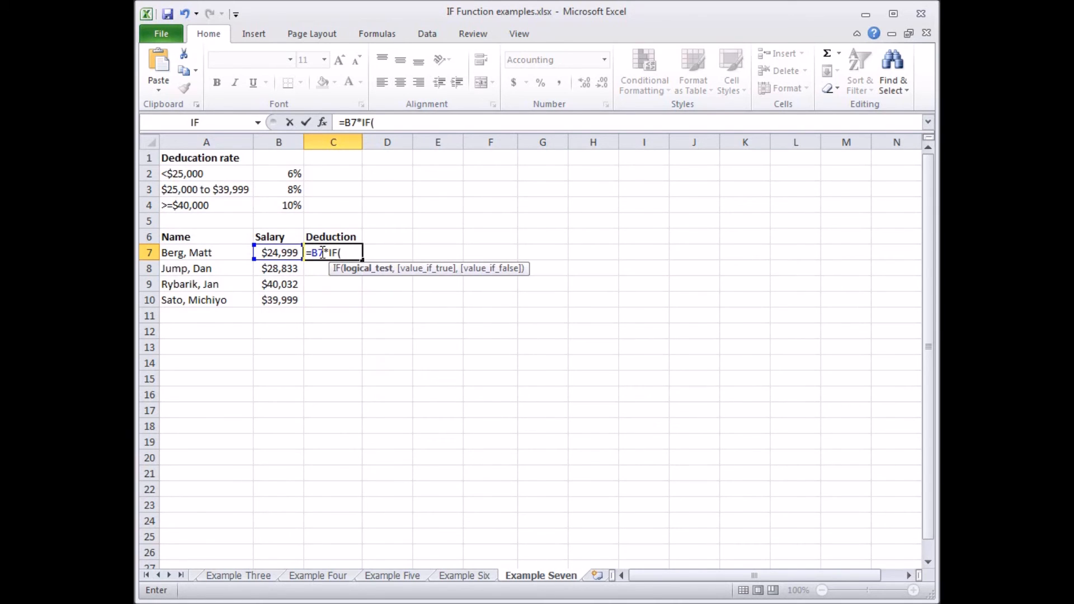
text(B7<25000,)
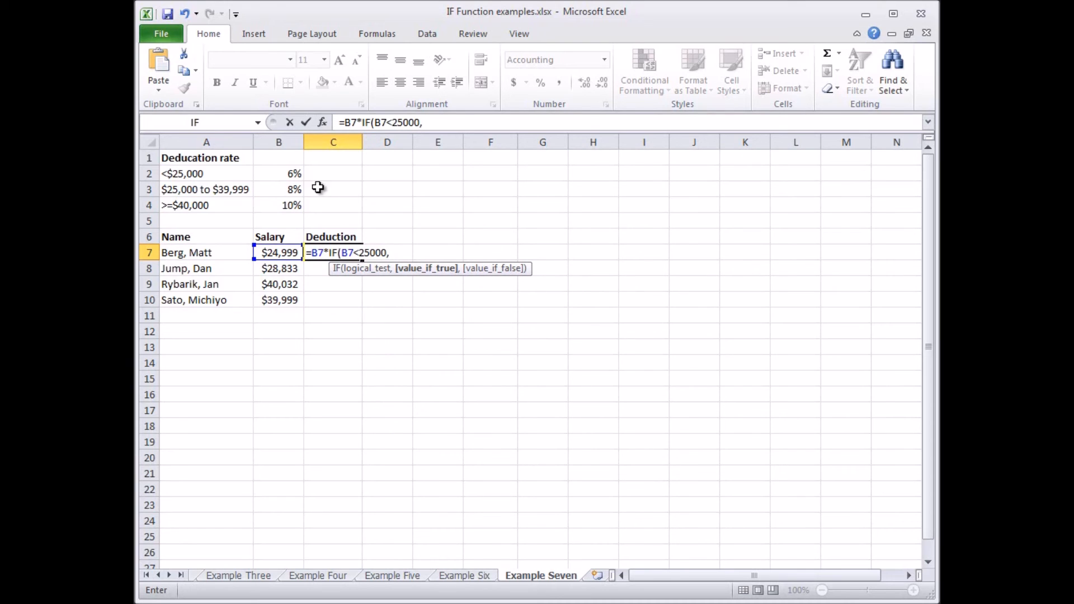
click(290, 175)
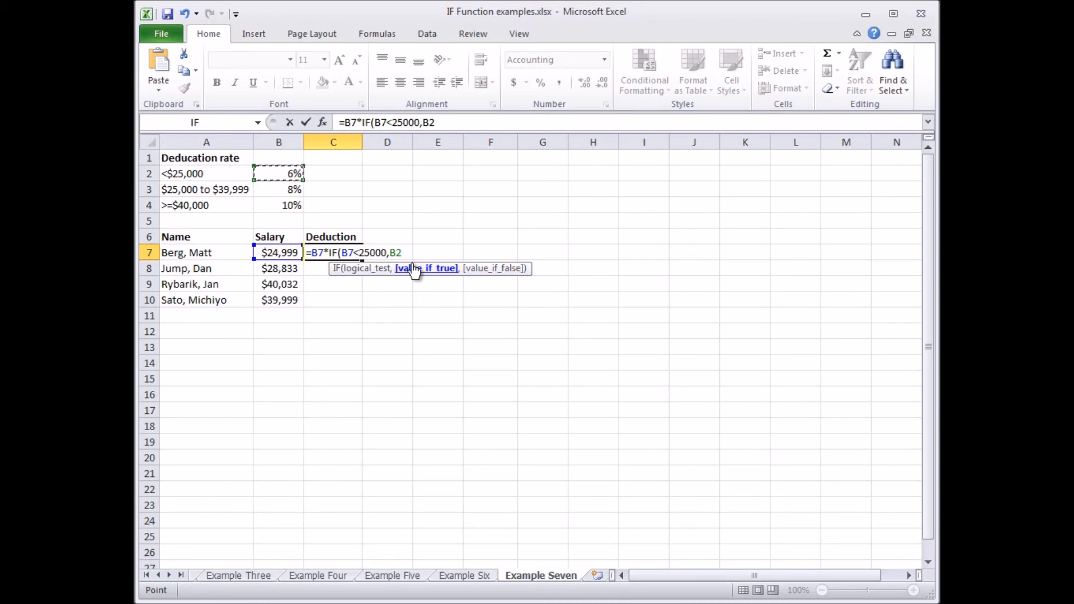
key(F4)
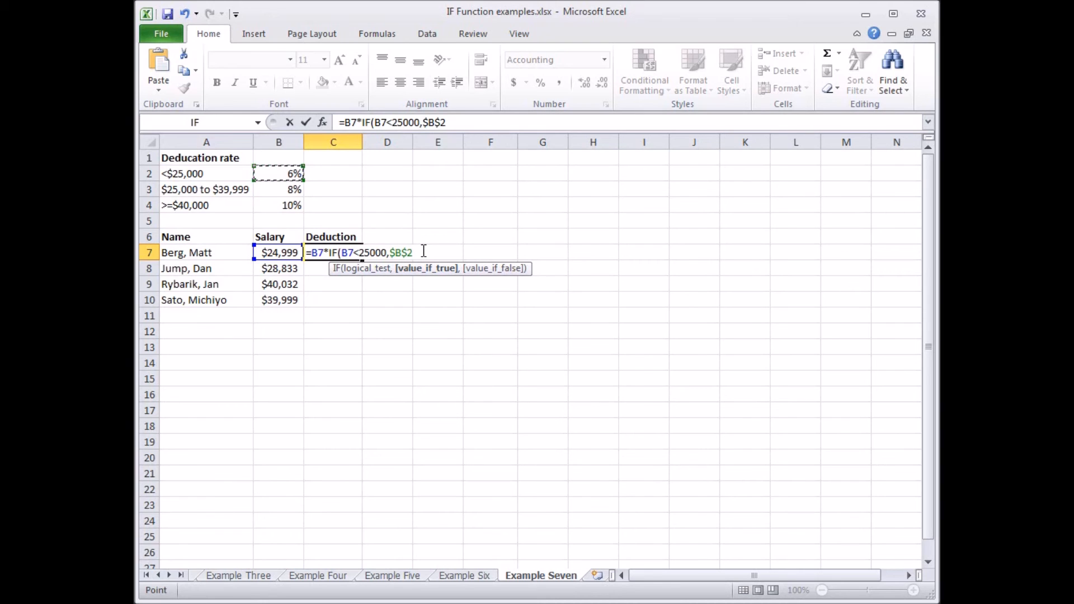
text(,)
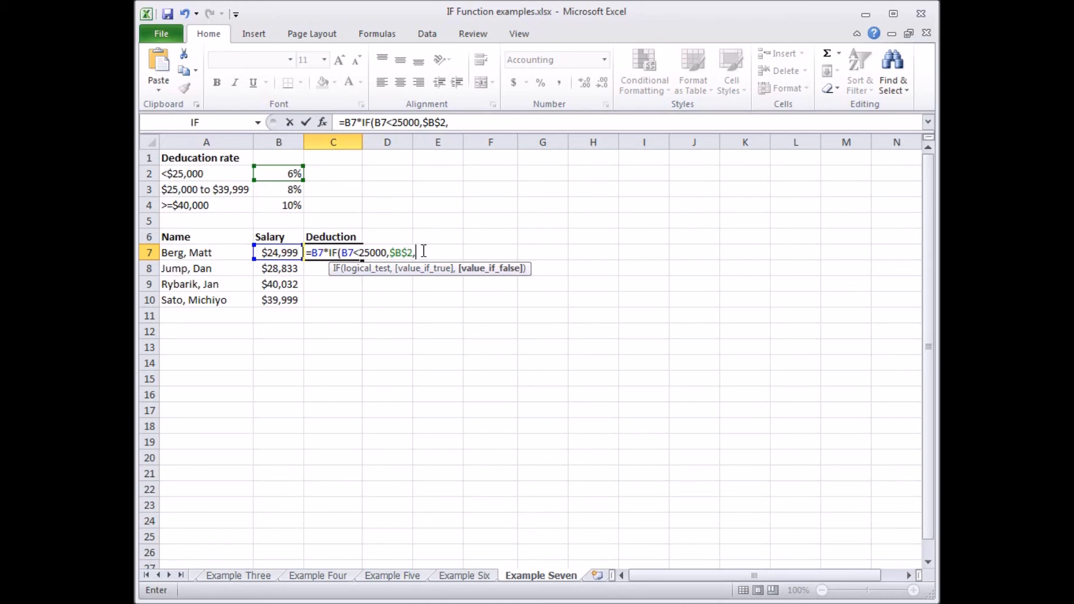
Nest a second IF as the value if false in the C7 formula, testing B7<40000 and returning $B$3 if true
text(I)
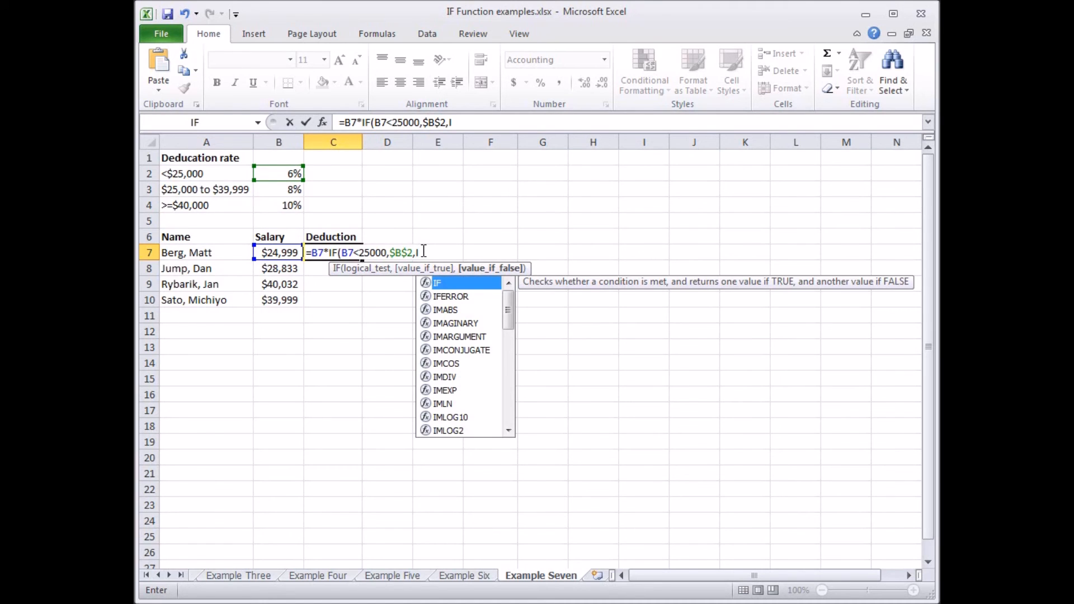
text(F)
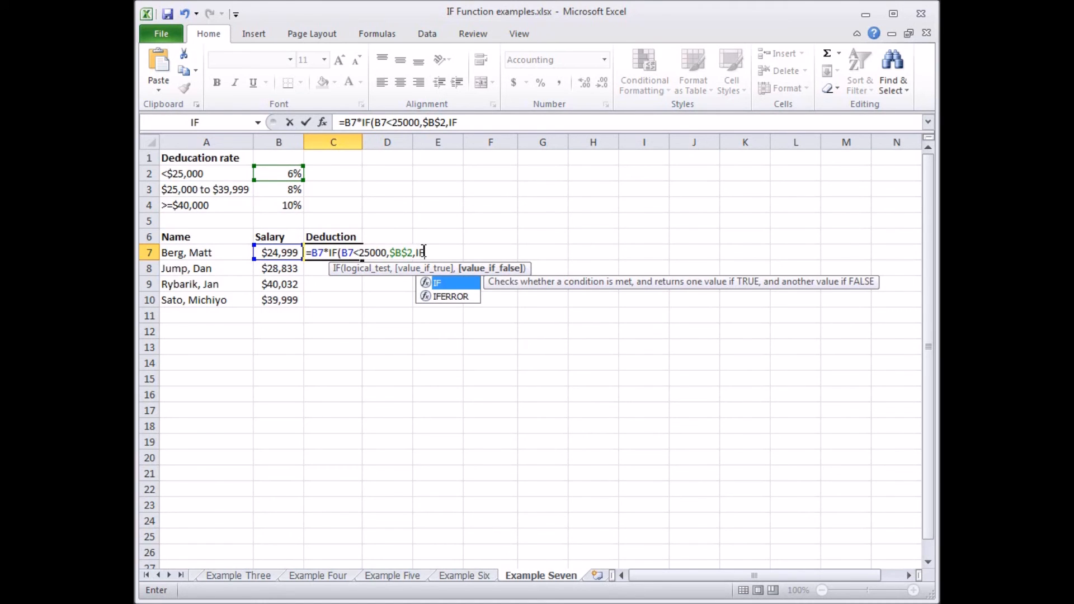
text(()
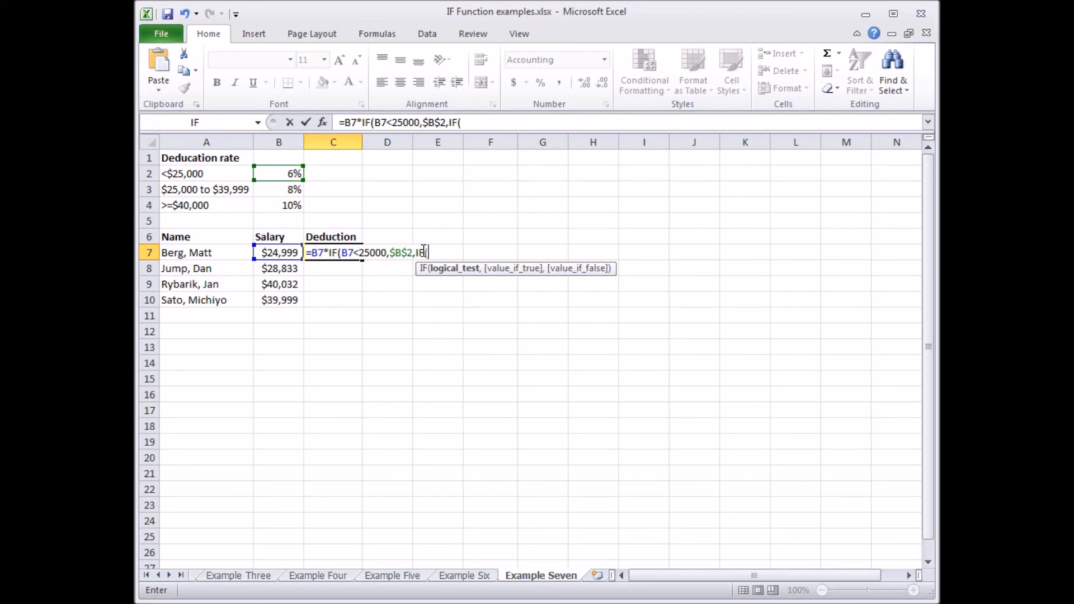
text(B7<40000,)
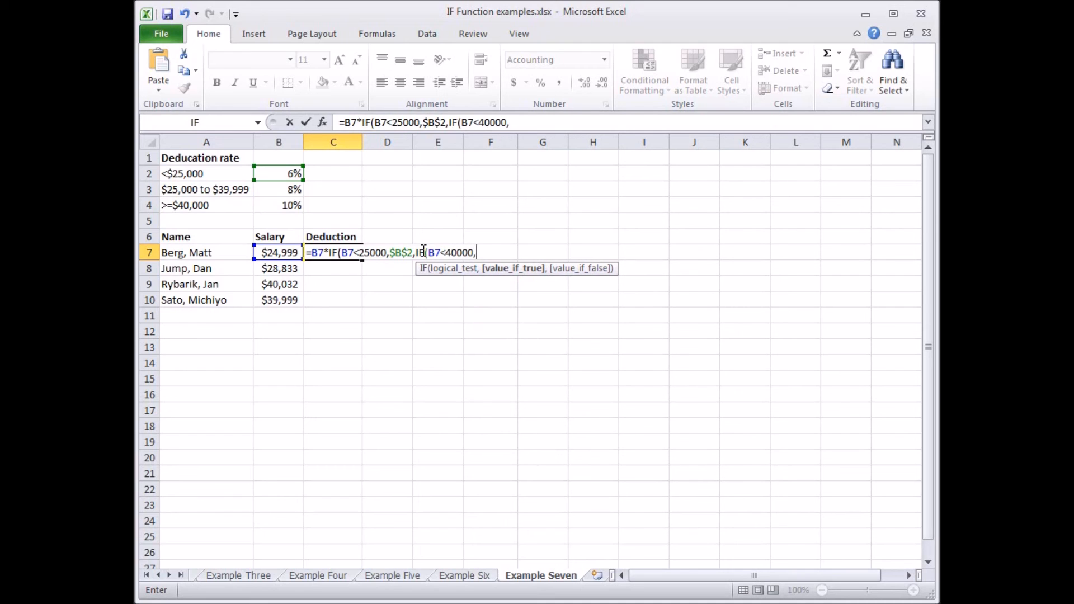
click(293, 191)
key(F4)
text(,)
Complete the C7 formula with the absolute reference $B$4 as the final value if false, and fill it down through C10
click(287, 206)
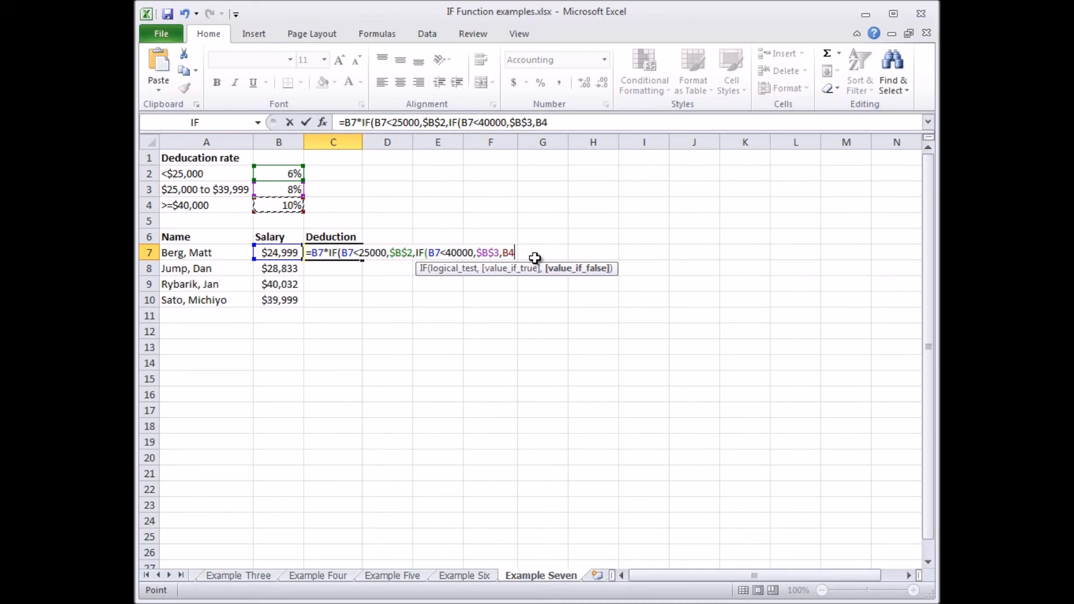
key(F4)
text())
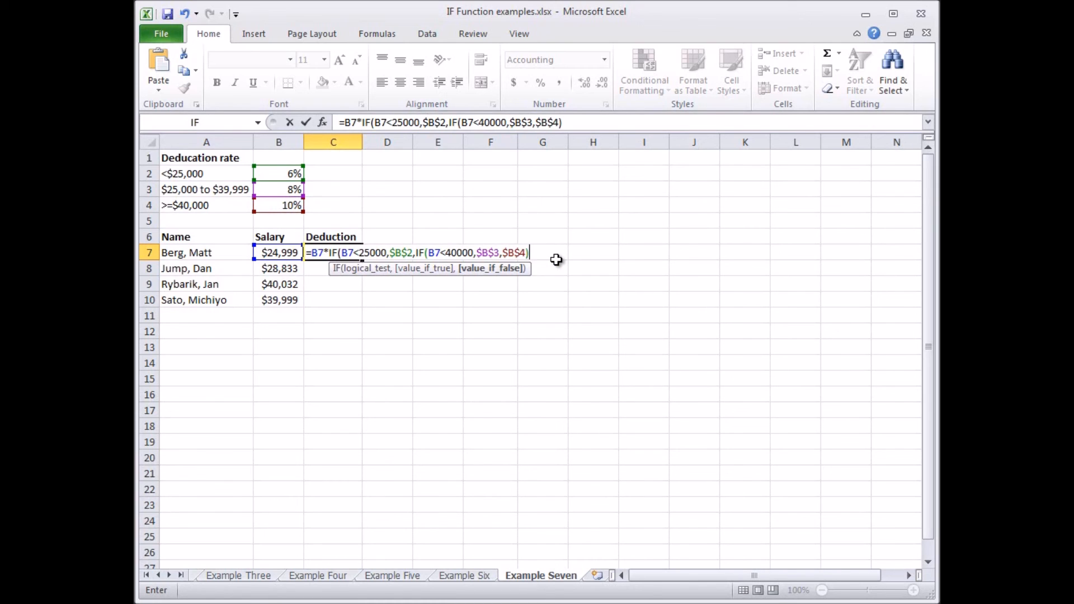
text())
key(Return)
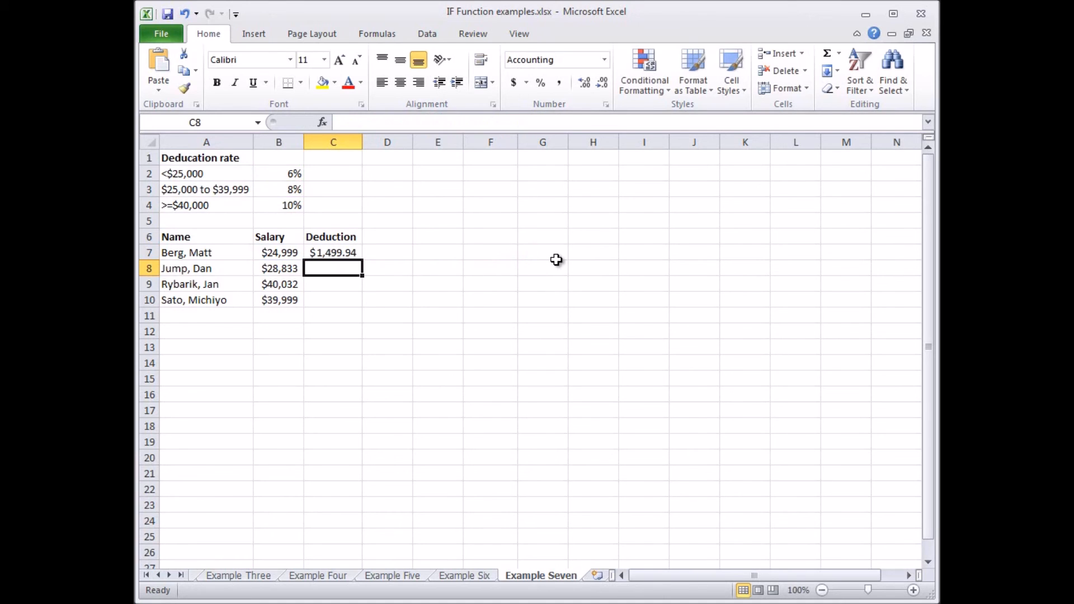
click(351, 253)
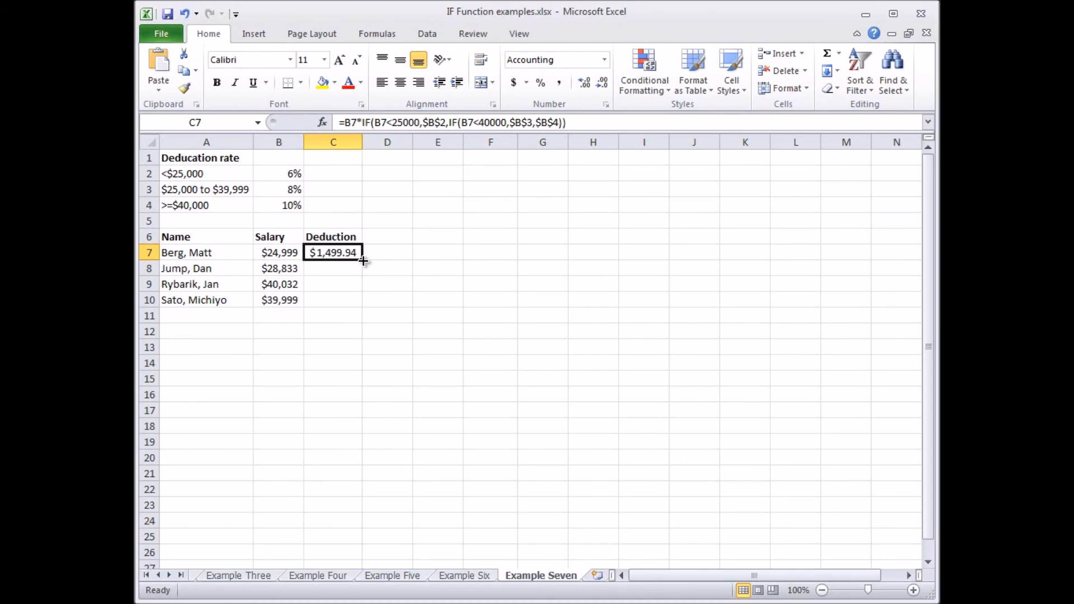
double_click(363, 260)
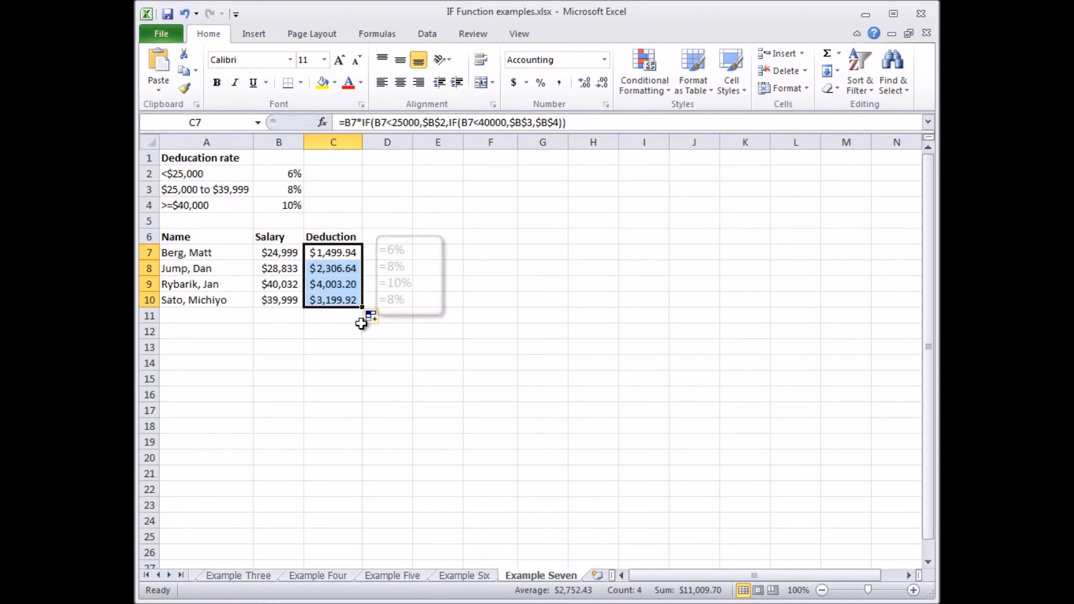